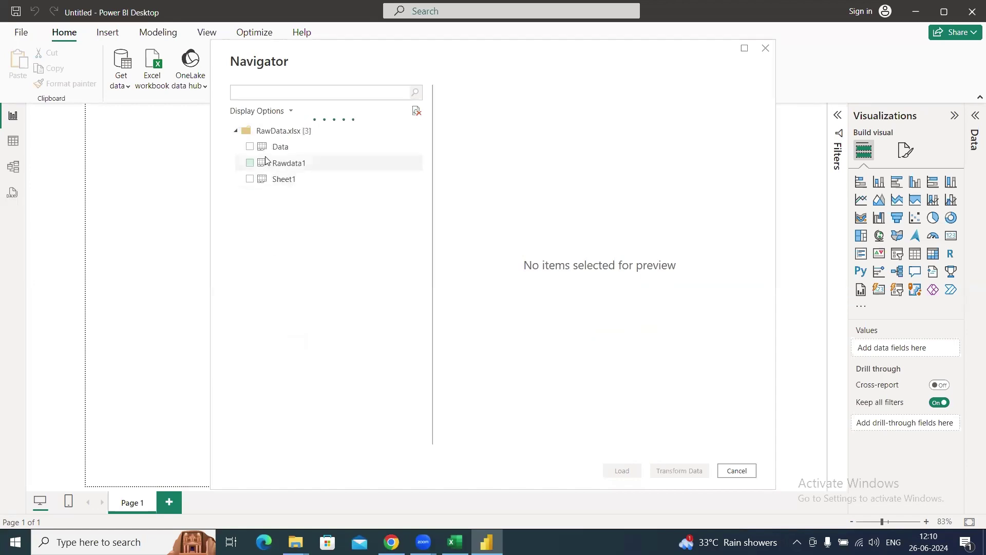
Step: Load Sheet1 from RawData.xlsx into the report
click(250, 179)
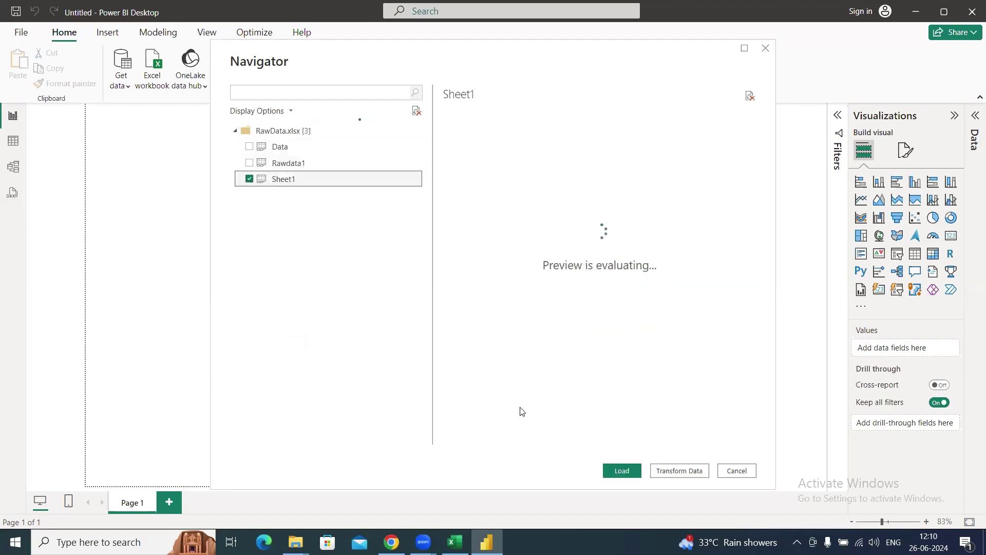
click(634, 476)
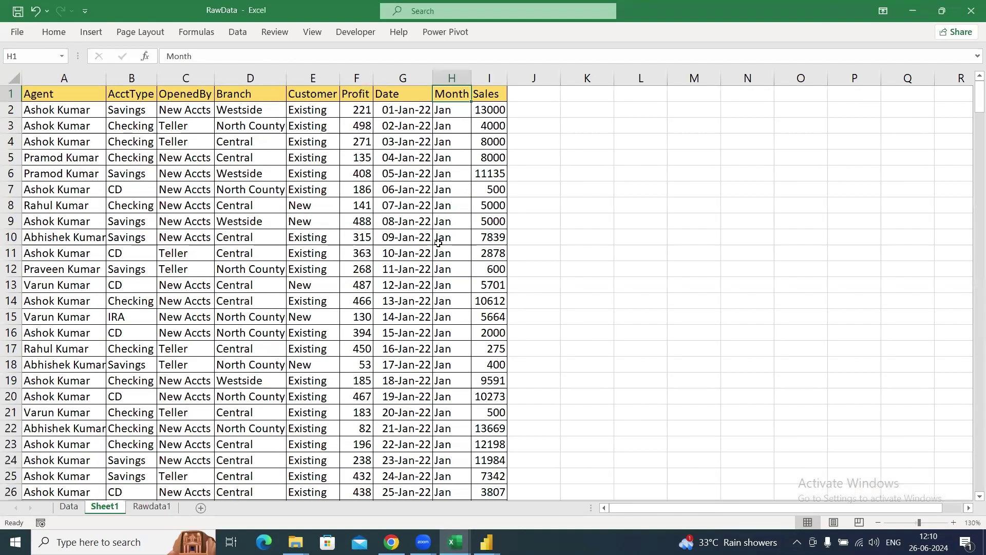
Step: In Excel, examine the Branch, Date, Month and Sales columns on Sheet1 of the RawData workbook
click(410, 113)
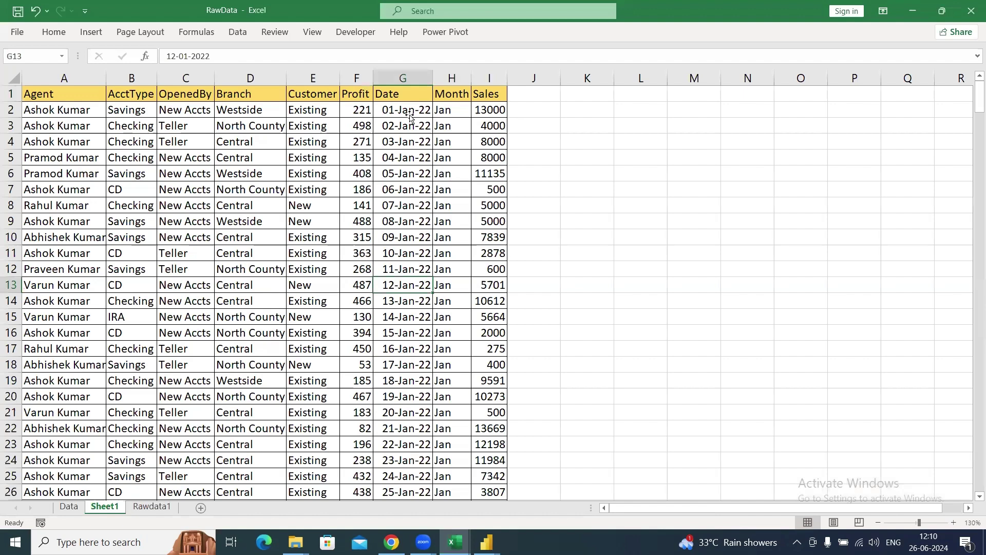
key(Left)
key(Left)
key(Left)
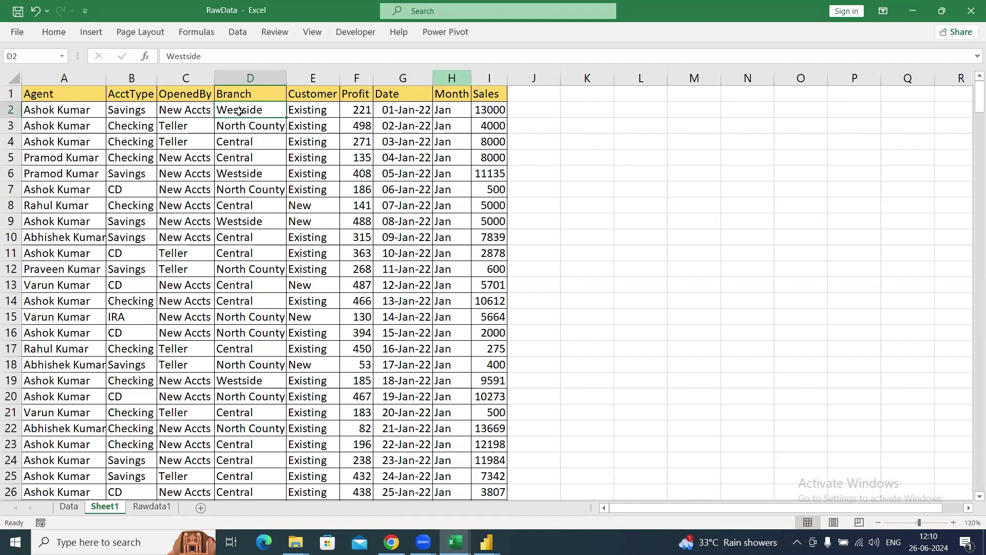
key(Left)
key(shift+Down)
key(shift+Down)
drag(371, 114, 402, 105)
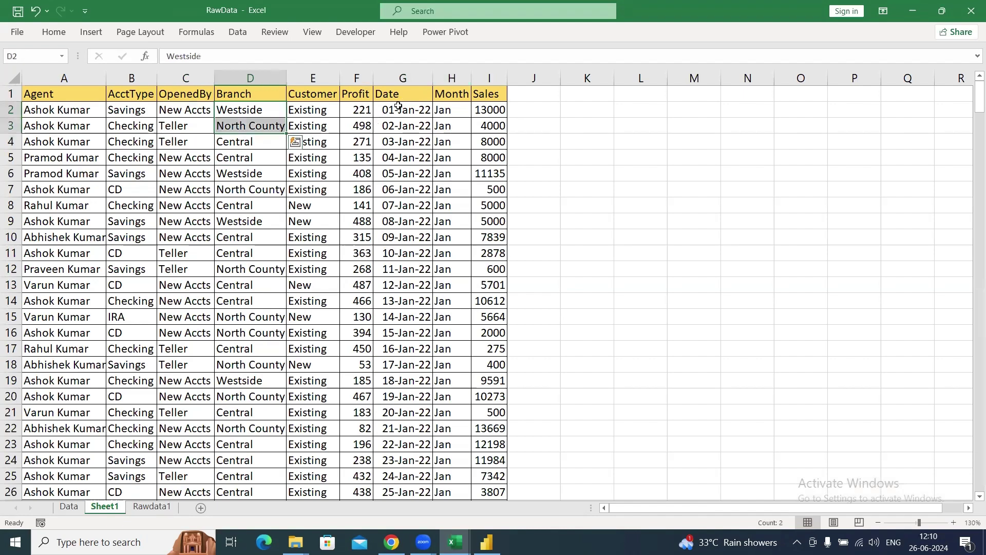
click(398, 105)
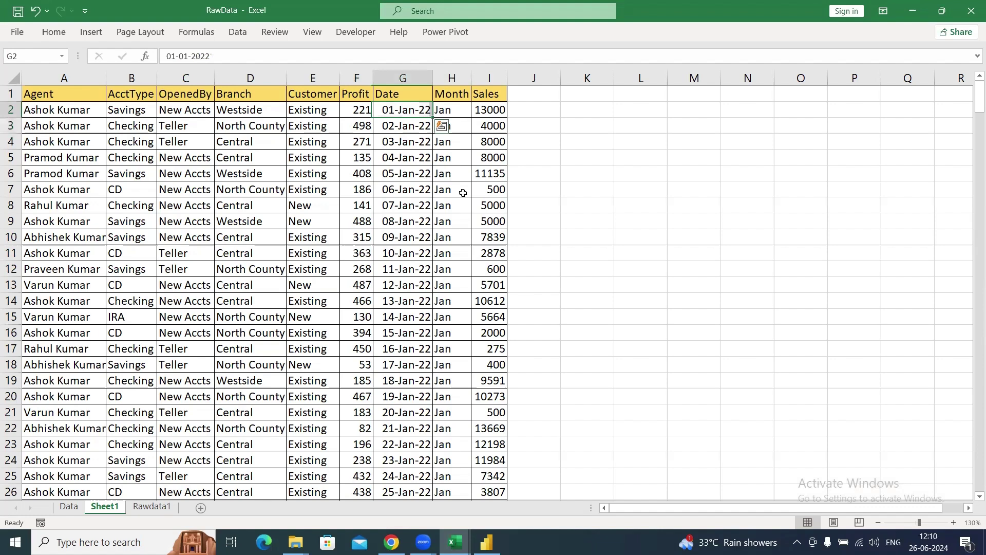
drag(462, 124, 464, 191)
drag(490, 109, 490, 189)
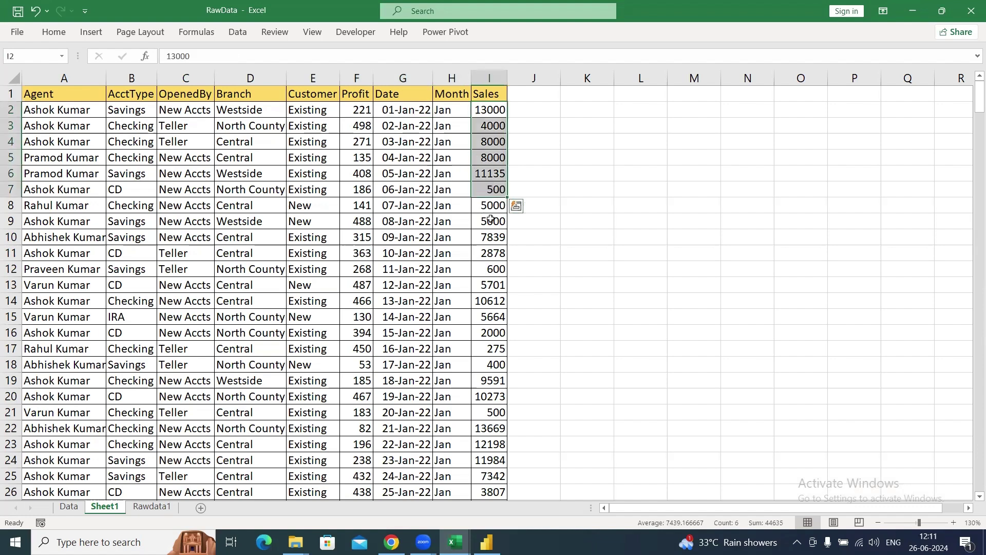
click(409, 391)
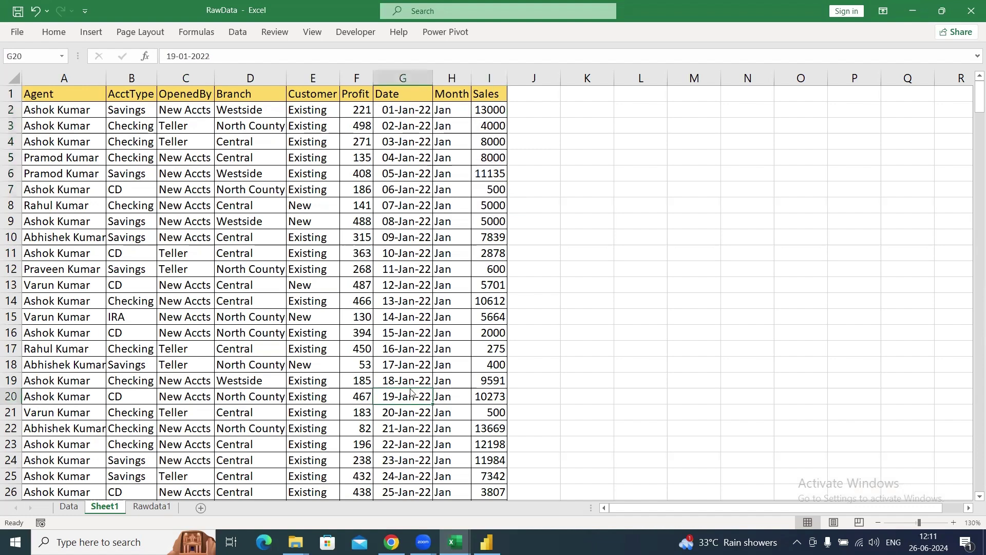
Step: Switch back to Power BI Desktop, rename the Sheet1 table as Rawdata and collapse the Filters pane
key(alt+Tab)
key(Tab)
key(Tab)
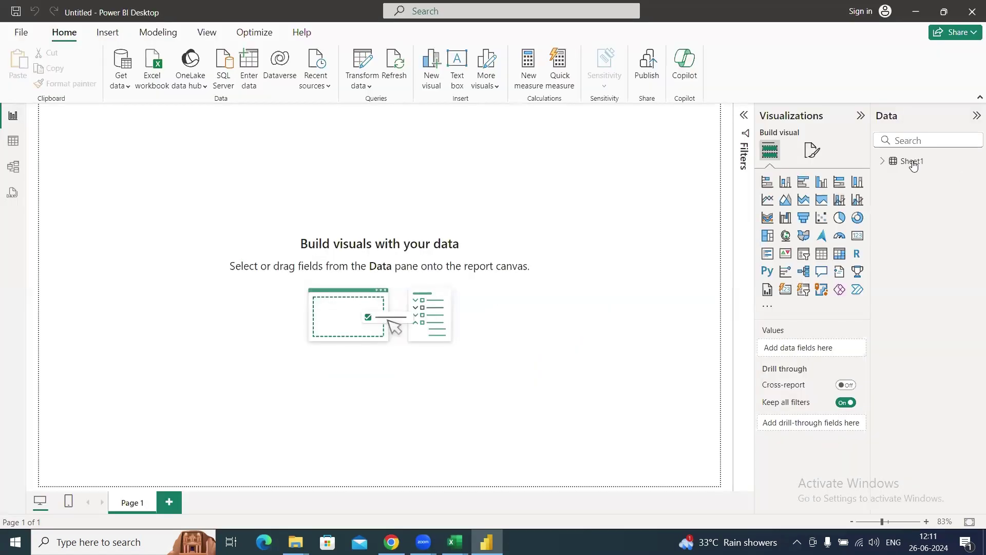
double_click(913, 161)
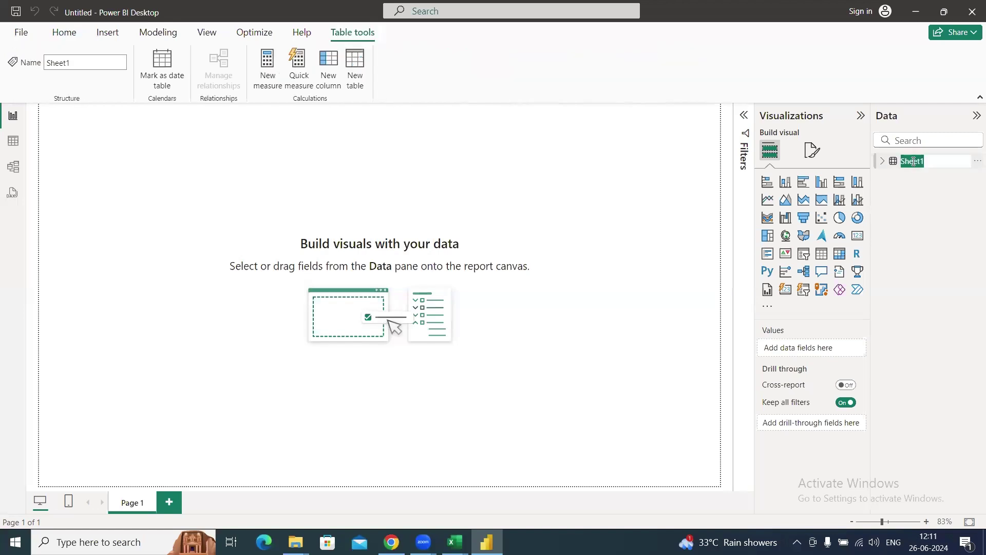
text(RAWd)
key(BackSpace)
key(BackSpace)
key(BackSpace)
text(awdata)
click(533, 203)
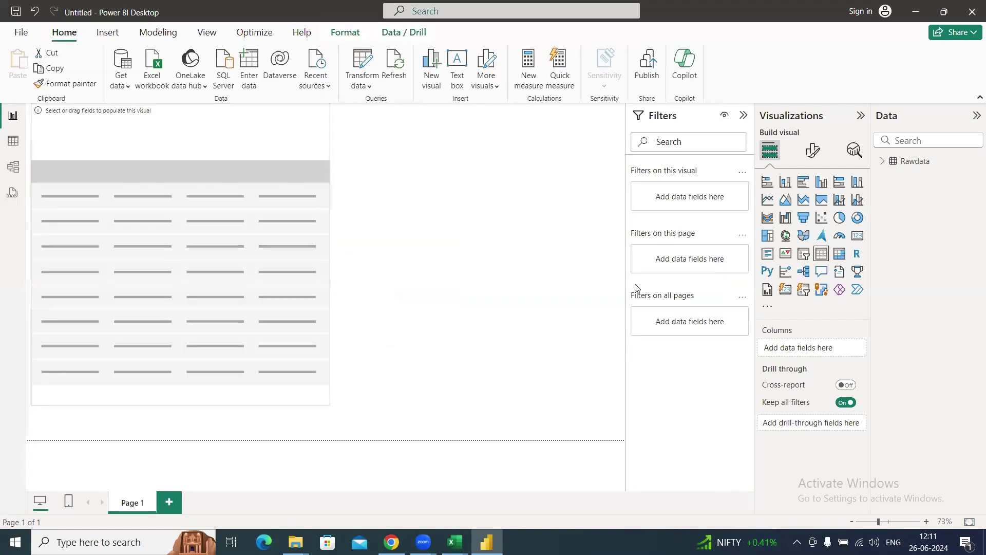
click(743, 117)
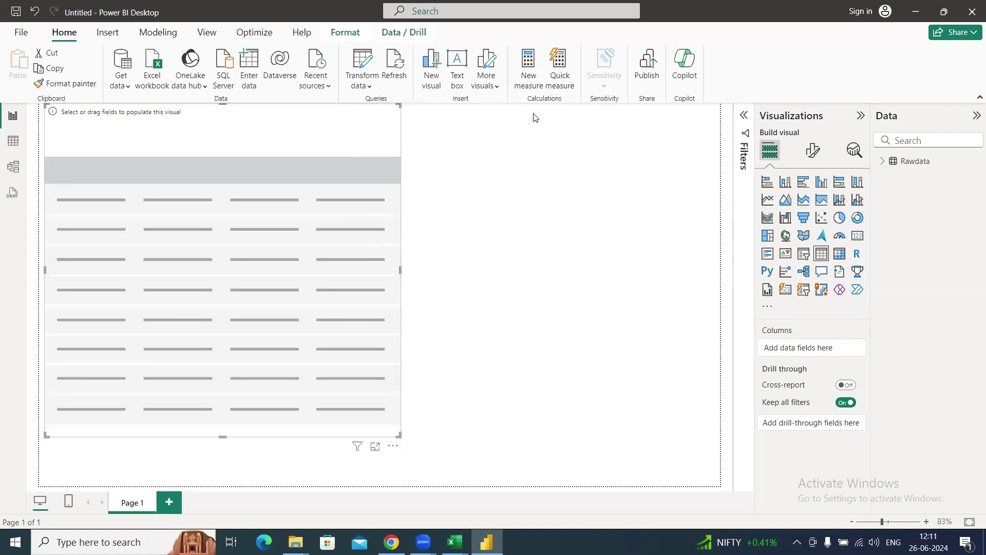
Step: Switch to the Time Intelligence Function workbook in Excel and review the Openingbalancemonth and Closingbalancemonth entries on SummarySheet
mouse_move(454, 541)
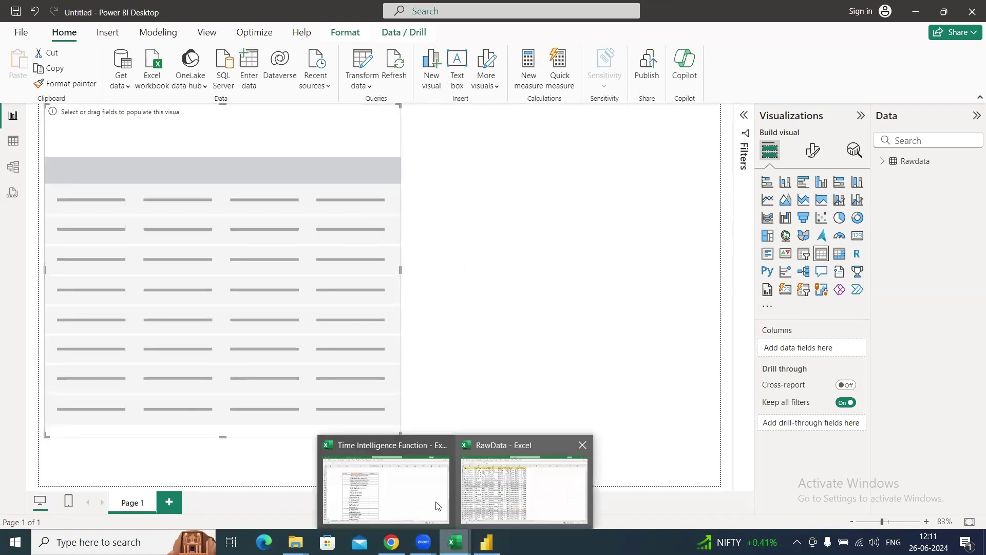
click(385, 483)
click(308, 198)
drag(250, 158, 376, 149)
drag(270, 180, 374, 170)
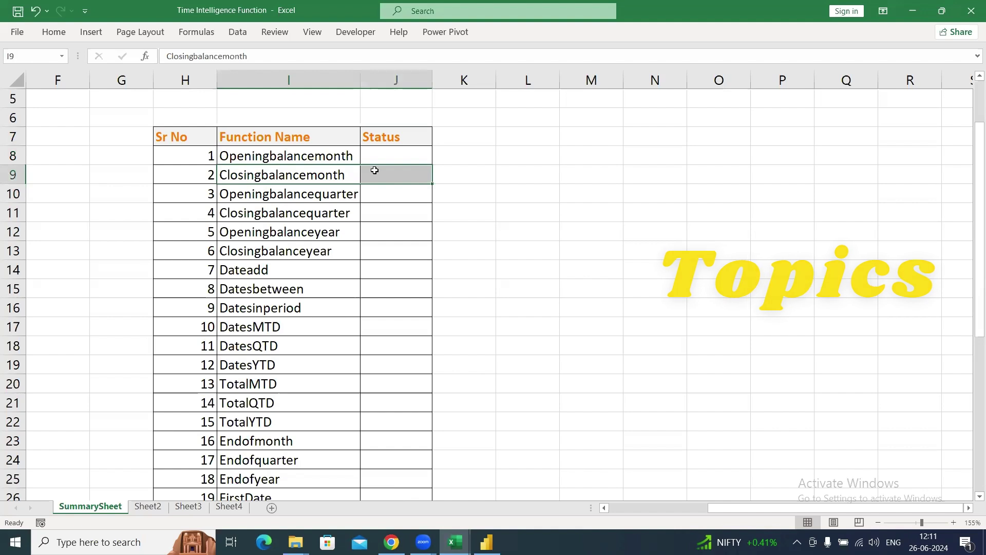
Step: Move the Closingbalancemonth entry from cell I9 to cell J10 in the Status column
click(265, 177)
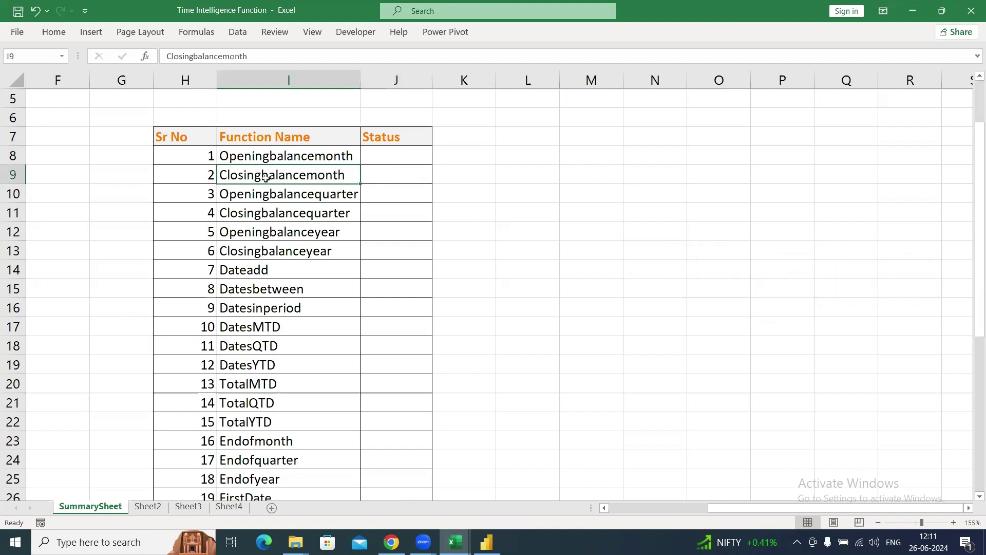
key(ctrl+x)
key(Right)
key(Down)
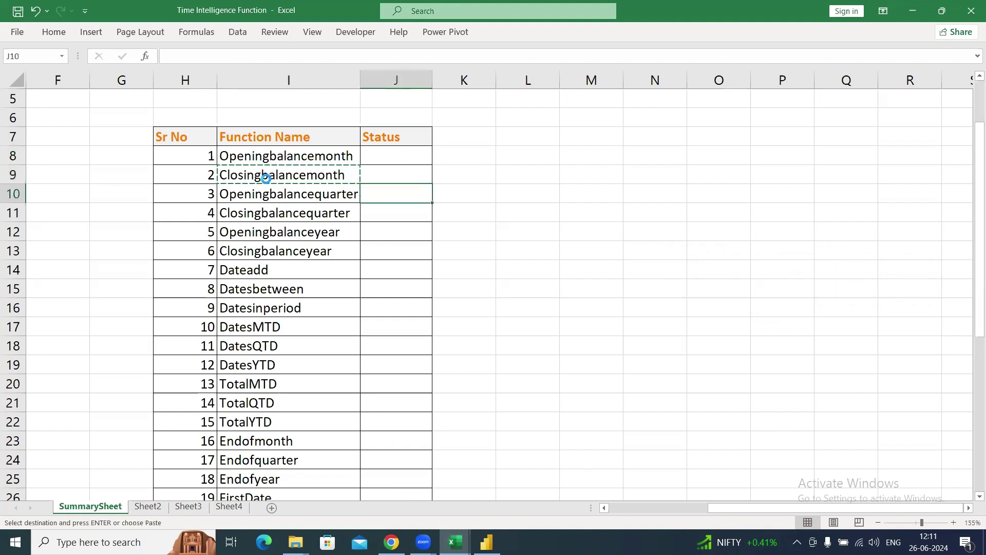
key(ctrl+v)
key(Left)
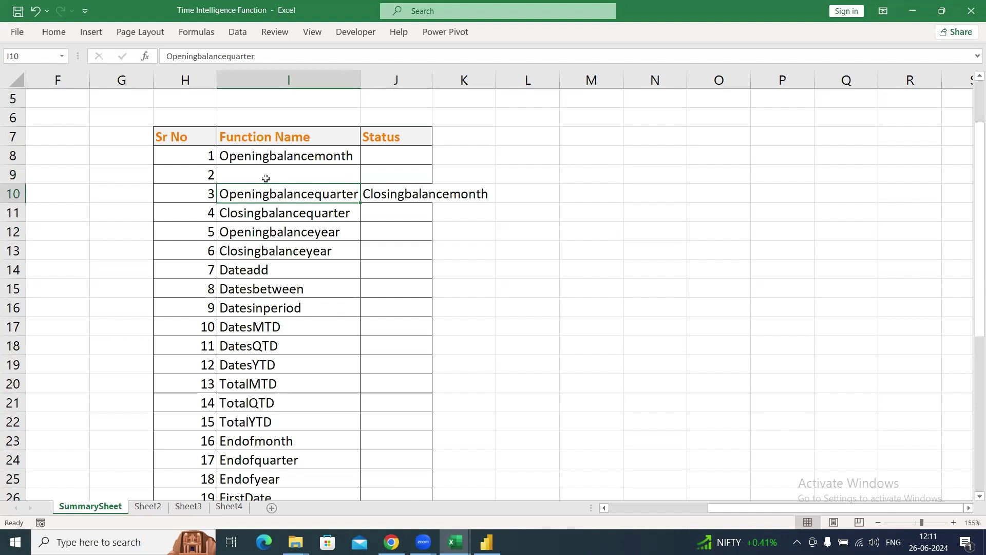
key(Right)
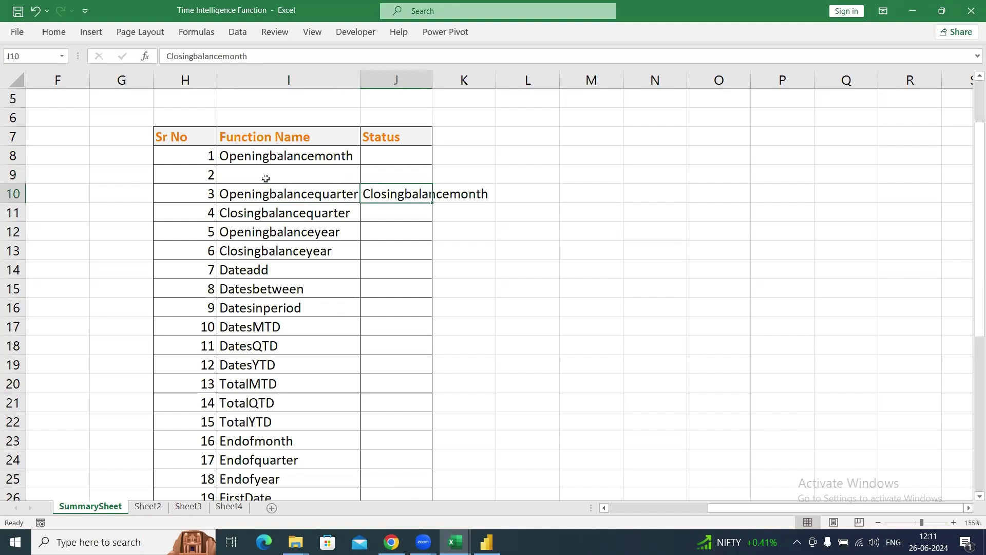
Step: Move the Closingbalancemonth entry back to cell I9 and highlight the first two functions with their Status cells
key(ctrl+x)
key(Up)
key(Left)
key(ctrl+v)
key(Down)
key(Up)
key(Up)
key(shift+Down)
key(shift+Right)
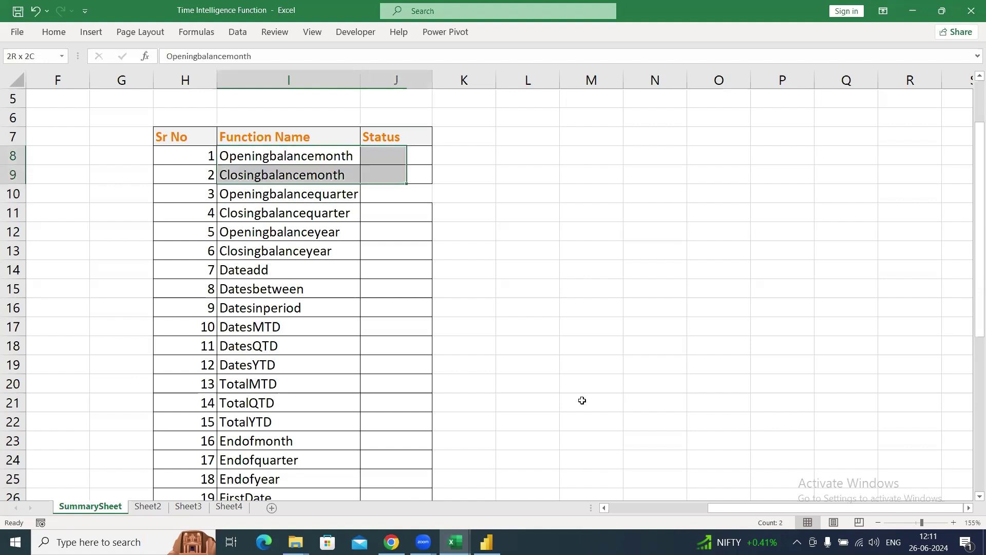
Step: Reapply the cell borders to the Status cell J10 in the Openingbalancequarter row
key(Right)
key(Down)
key(Down)
key(alt+h)
key(Escape)
key(Up)
key(Up)
key(Left)
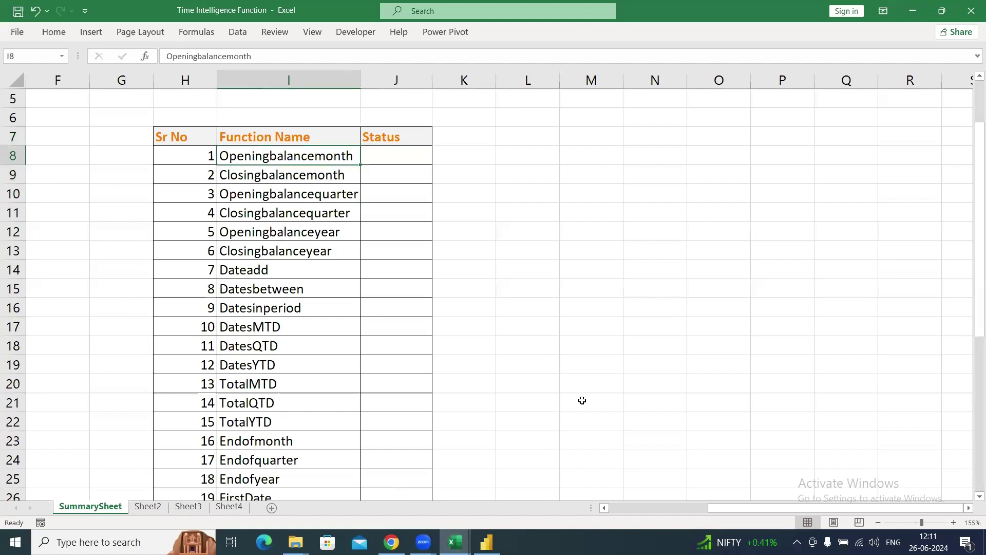
Step: Switch back to Power BI Desktop, start a new measure in the Rawdata table and name it OBM
key(alt+Tab)
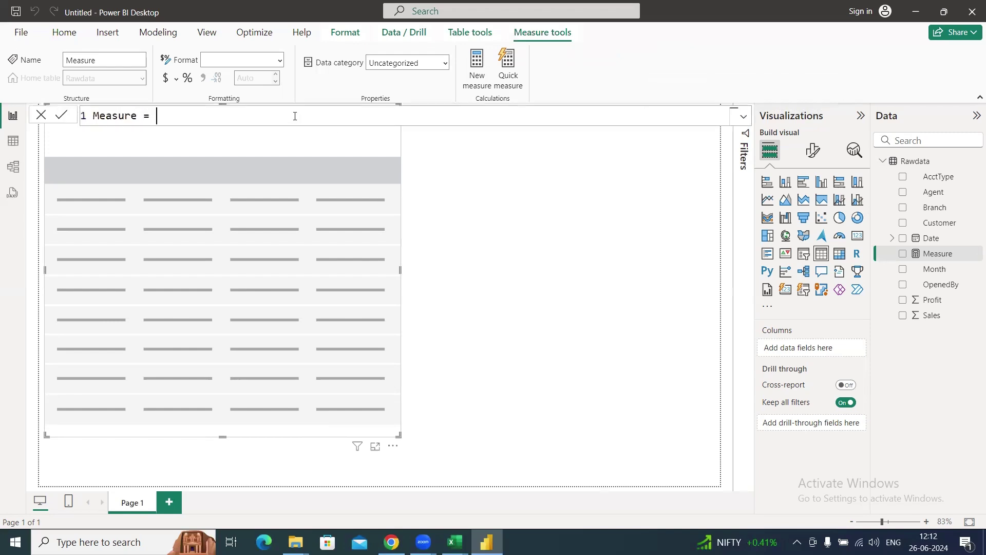
key(Left)
key(Left)
key(Left)
key(ctrl+shift+Left)
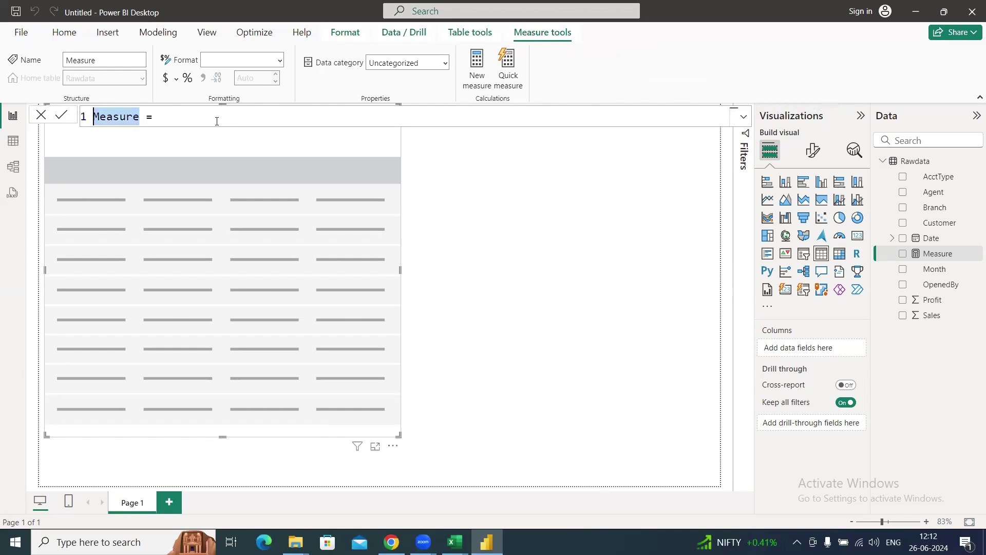
text(OBM)
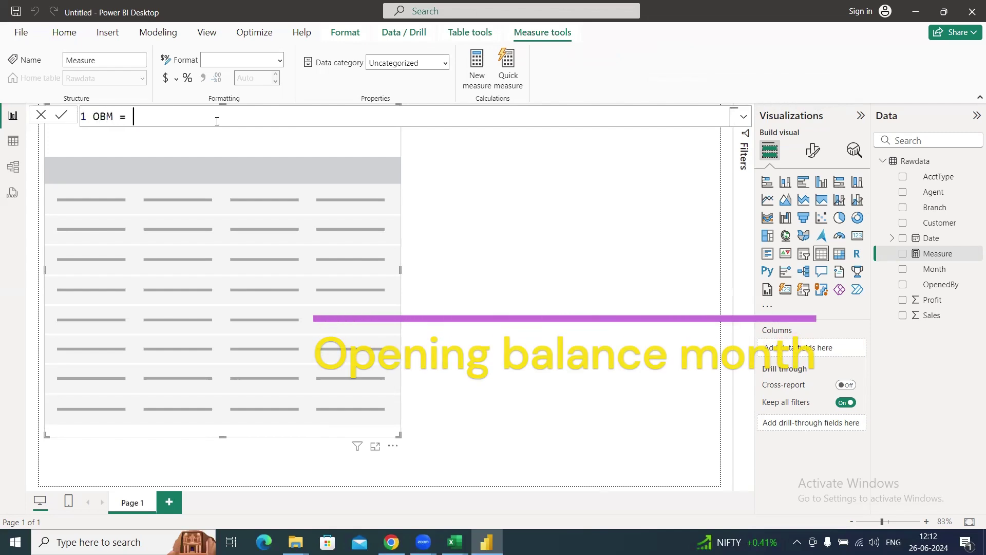
key(End)
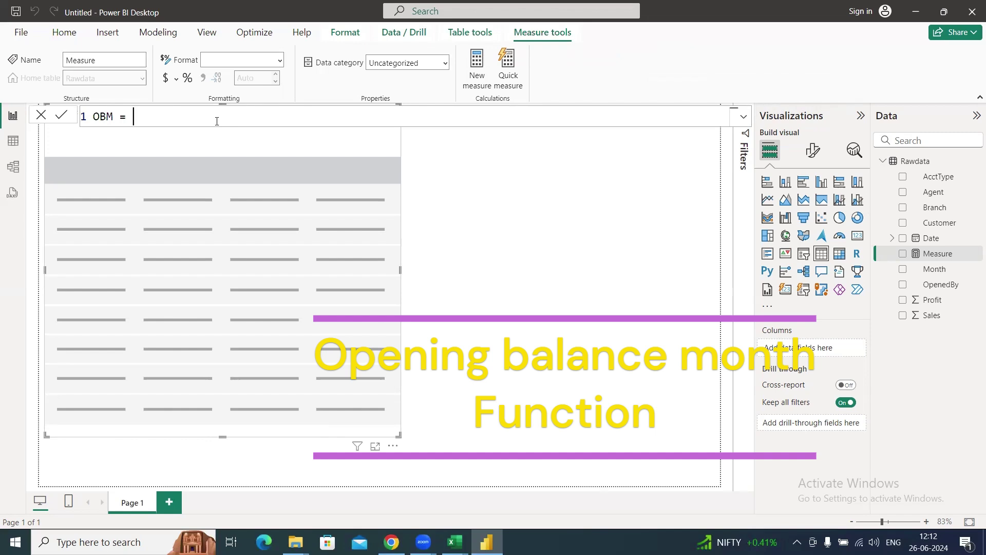
Step: Start the OBM formula with OPENINGBALANCEMONTH, using SUM(Rawdata[Sales]) as its expression argument
text(ope)
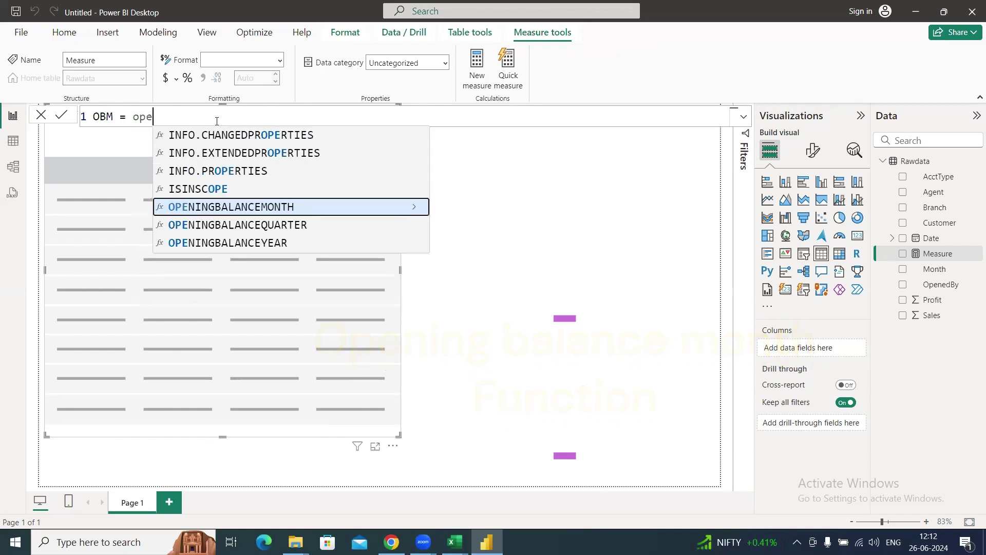
key(Tab)
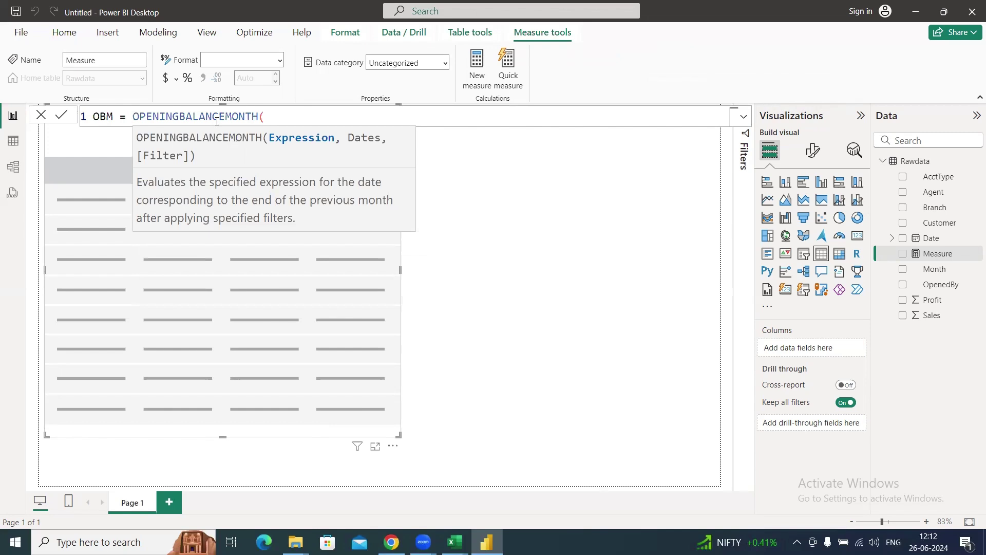
text(sum)
key(Tab)
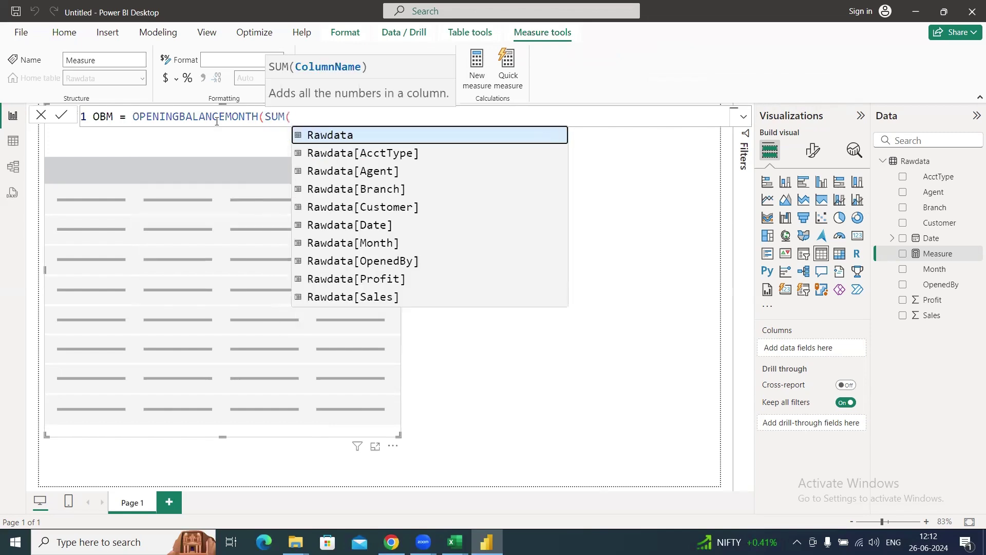
key(Down)
key(Down)
key(Down)
key(Down)
key(Down)
key(Down)
key(Down)
key(Down)
key(Down)
key(Tab)
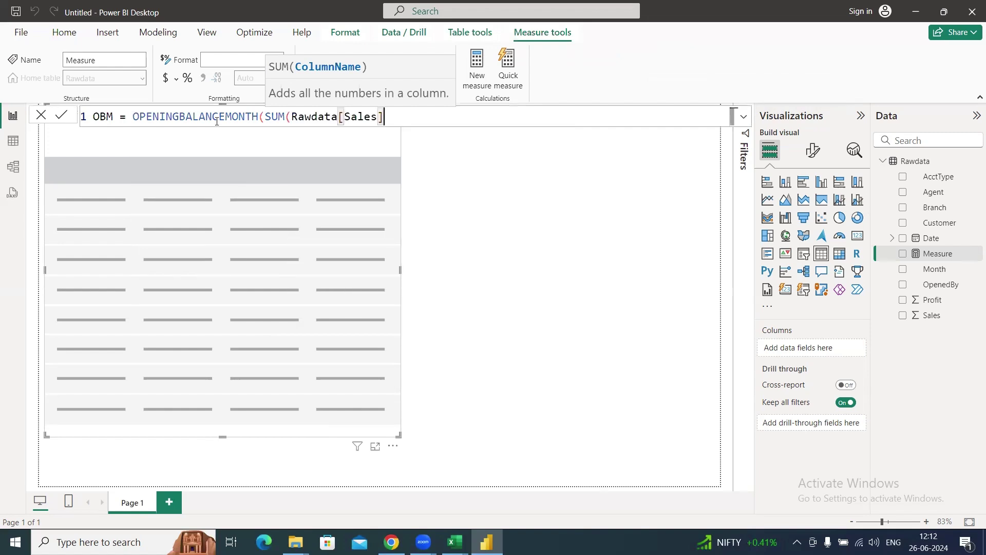
text(),)
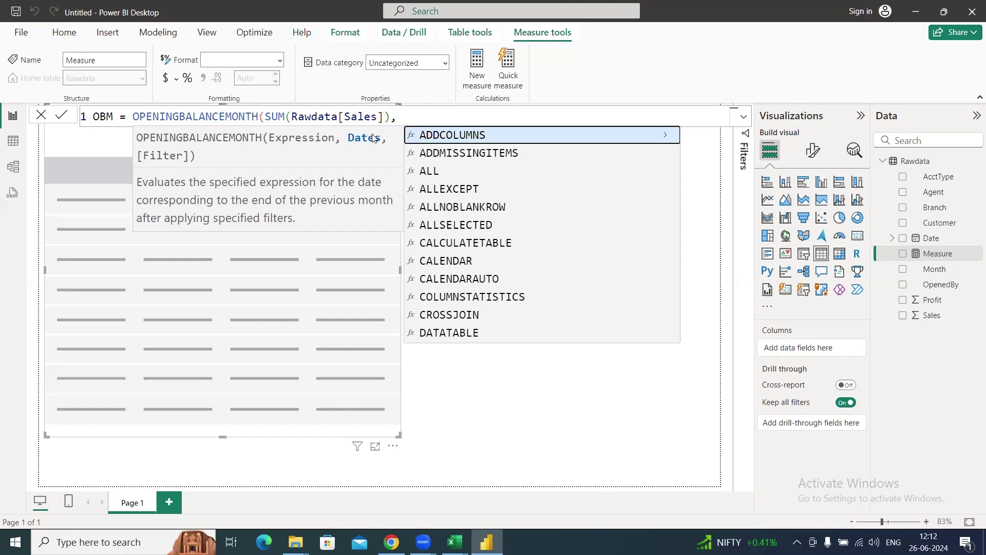
Step: Supply Rawdata[Date] as the dates argument of OPENINGBALANCEMONTH, close the formula and commit the OBM measure
text(,)
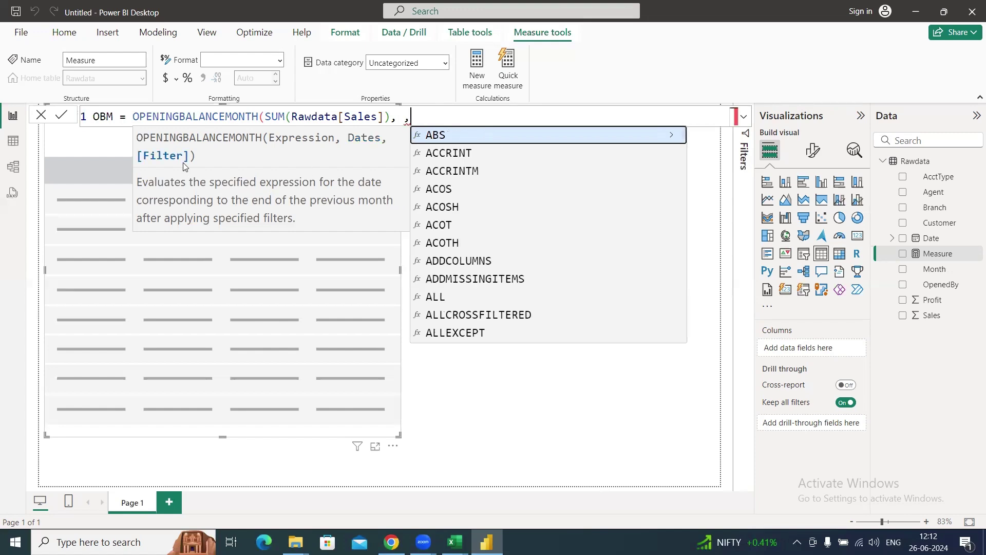
key(BackSpace)
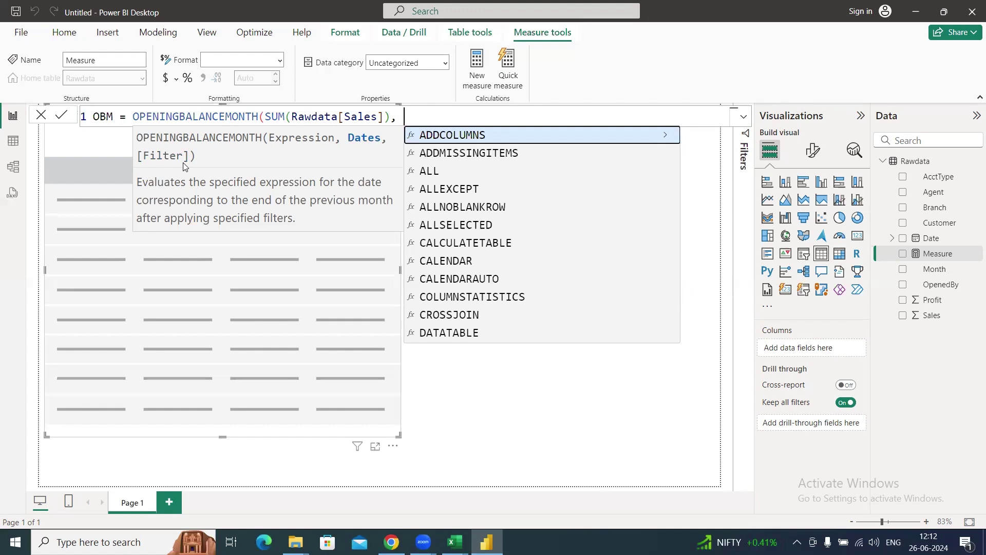
text(rawd)
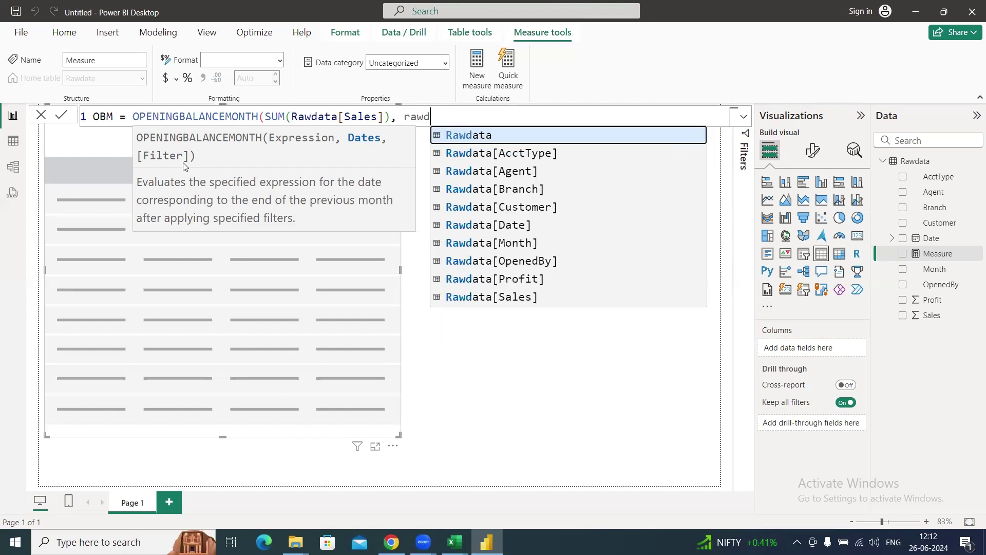
key(Down)
key(Down)
key(Down)
key(Down)
key(Down)
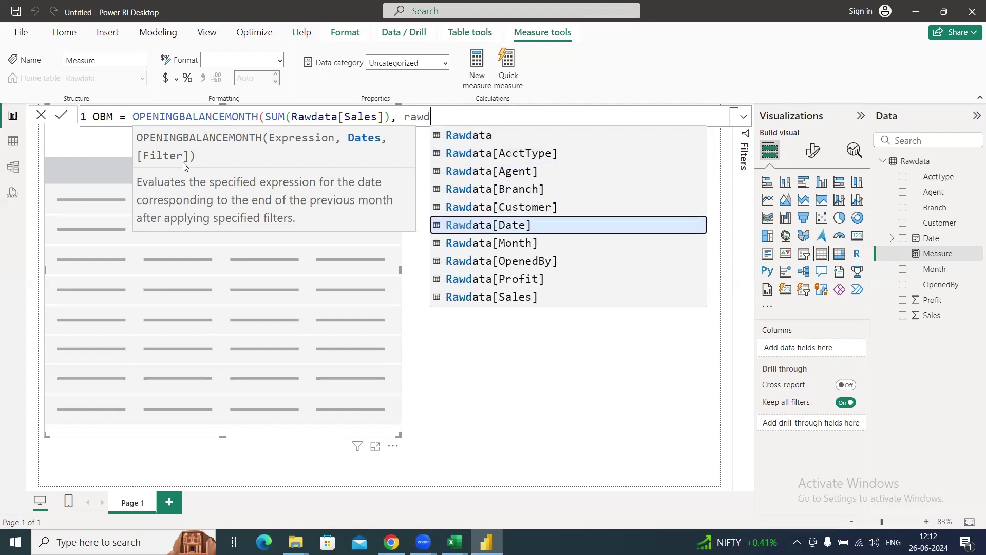
key(Tab)
text())
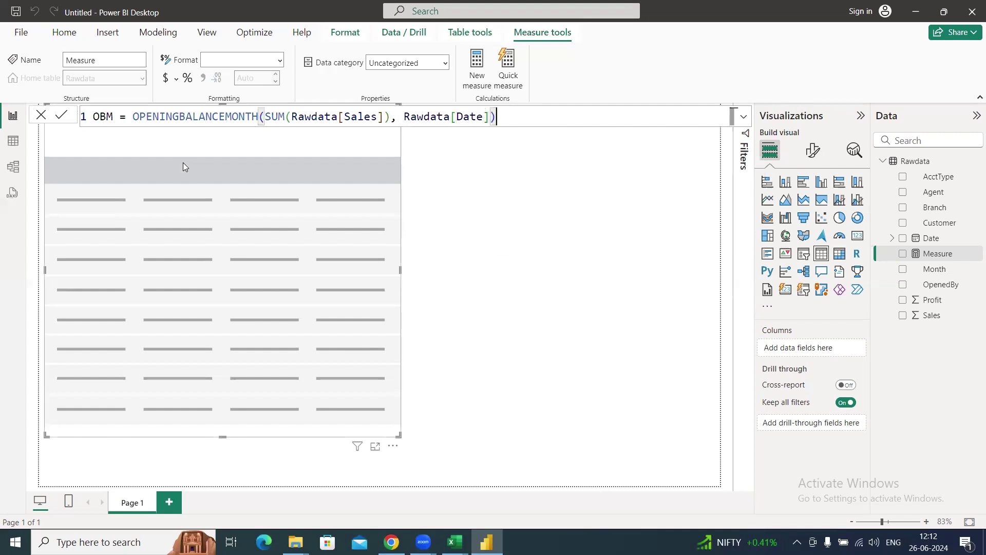
key(Return)
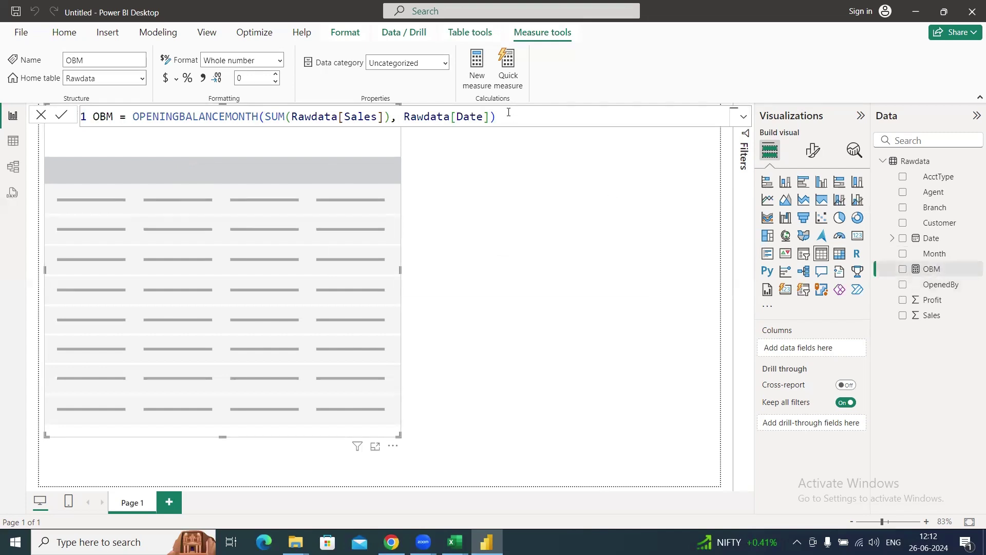
Step: Copy the whole OBM formula, create a new measure in the Rawdata table and paste the formula into it
drag(511, 117, 82, 122)
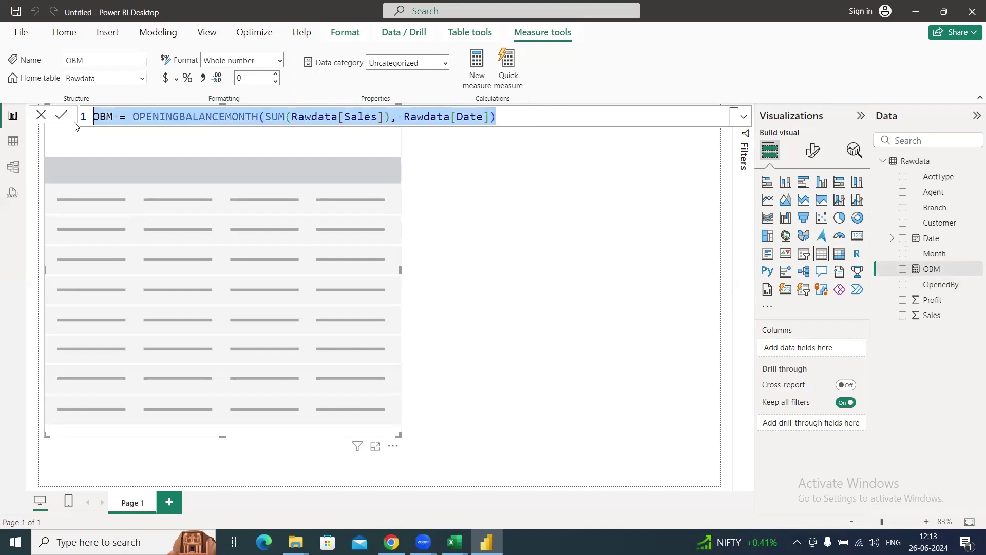
click(476, 91)
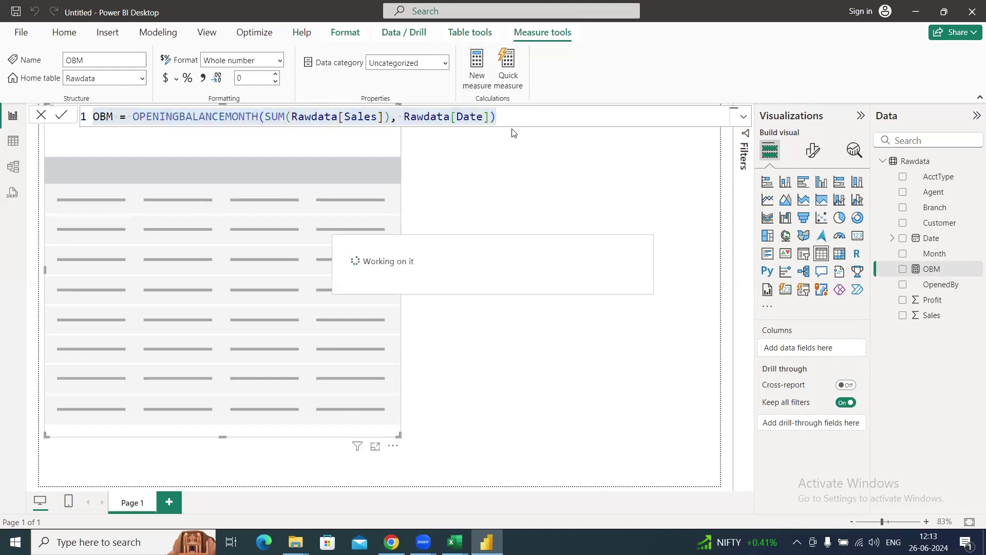
key(ctrl+v)
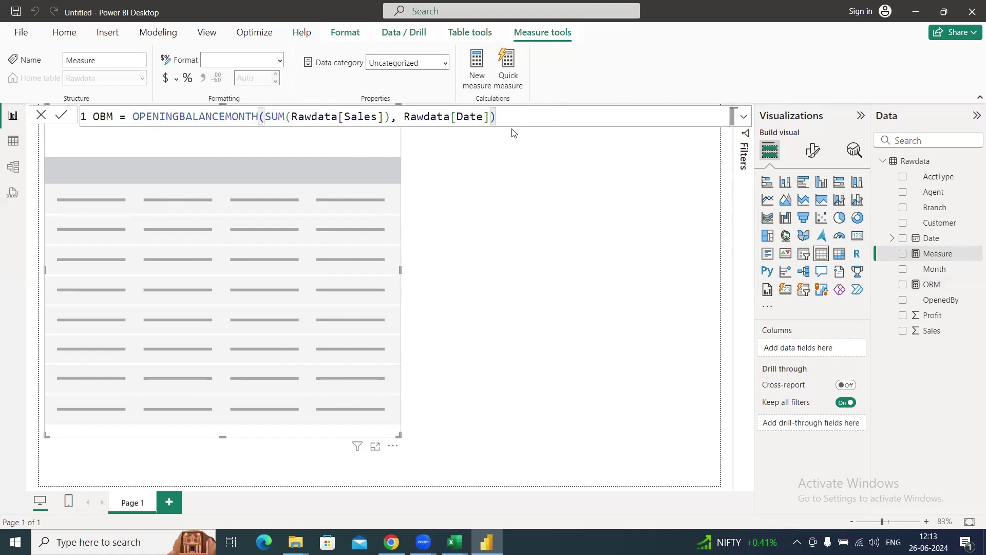
Step: Replace OPENINGBALANCEMONTH with CLOSINGBALANCEMONTH in the pasted formula, keeping its SUM(Rawdata[Sales]) and Rawdata[Date] arguments
key(Left)
key(Left)
key(Left)
key(Left)
key(Left)
key(Left)
key(Left)
key(Left)
key(Left)
key(Left)
key(Left)
key(Left)
key(Left)
key(Left)
key(Left)
key(Left)
key(Left)
key(Left)
key(Left)
key(Left)
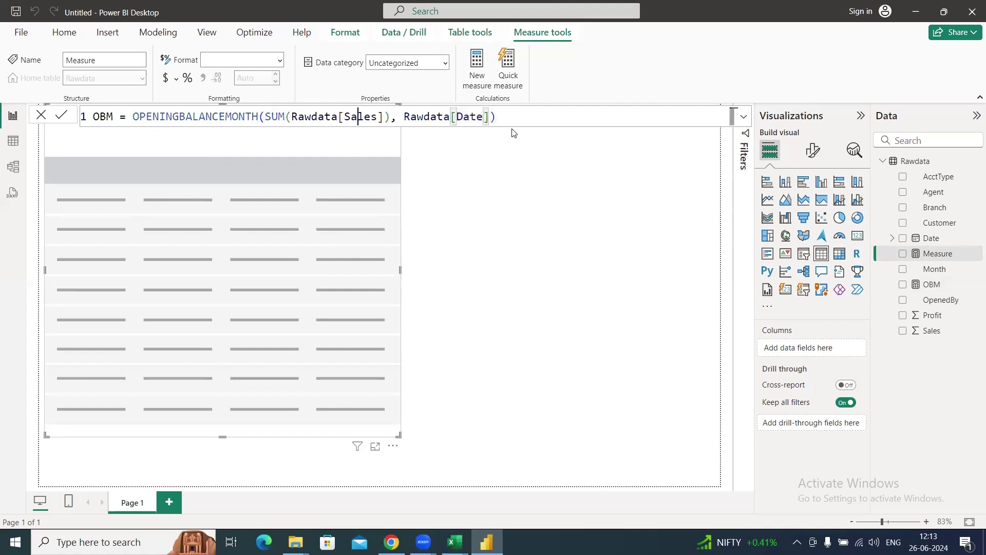
key(Left)
key(Left)
key(Left)
key(Left)
key(Left)
key(Left)
key(Left)
key(Right)
key(Right)
key(Right)
key(Right)
key(Right)
key(ctrl+shift+Left)
text(Clos)
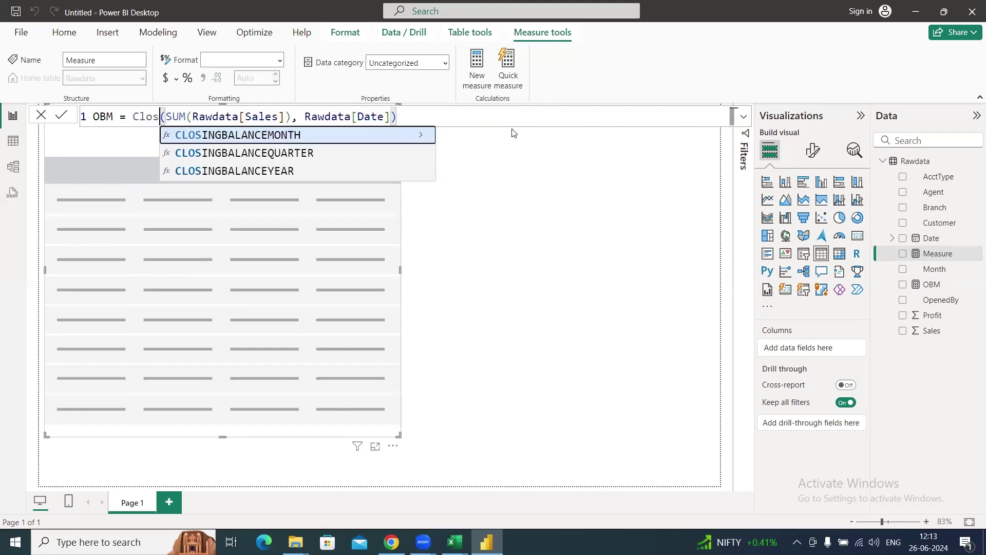
key(Tab)
Step: Rename the new measure from OBM to CBM in its formula and commit it
key(Left)
key(Left)
key(Left)
key(Left)
key(Left)
key(Left)
key(Left)
key(Left)
key(Left)
key(Left)
key(Left)
key(Left)
key(Left)
key(Left)
key(Left)
key(Left)
key(Left)
key(Left)
key(Left)
key(Left)
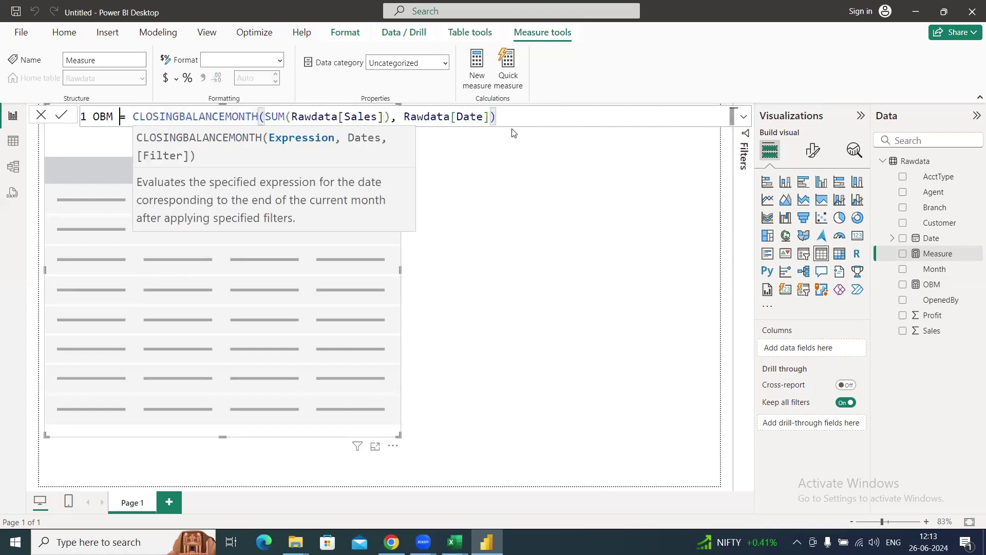
key(BackSpace)
text(C)
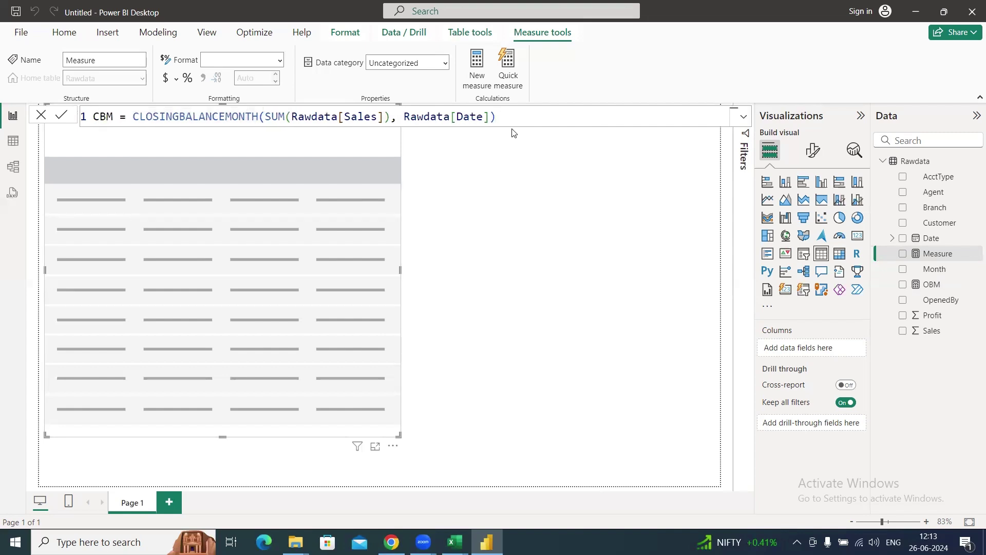
click(62, 115)
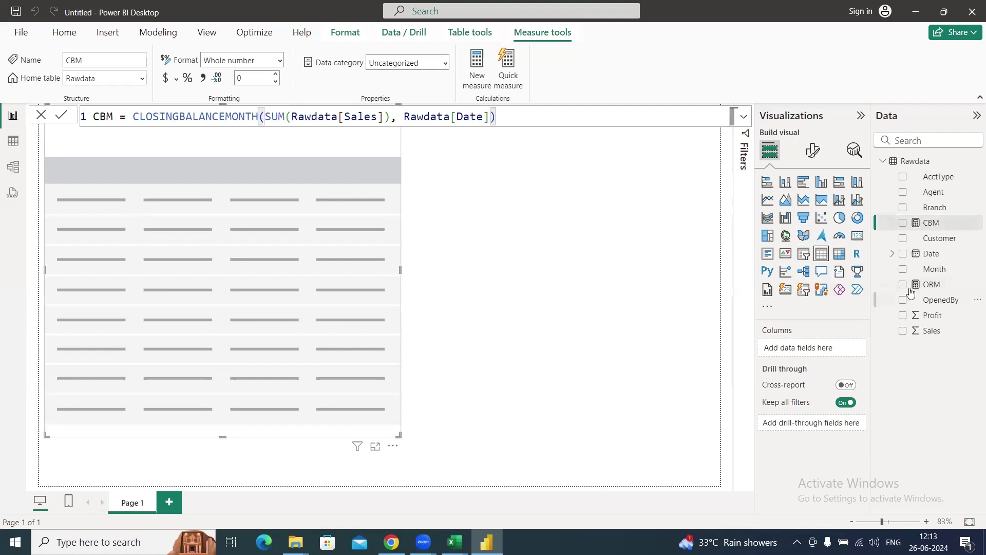
Step: Add the Month level of the Date Hierarchy as a column of the empty table visual
click(892, 253)
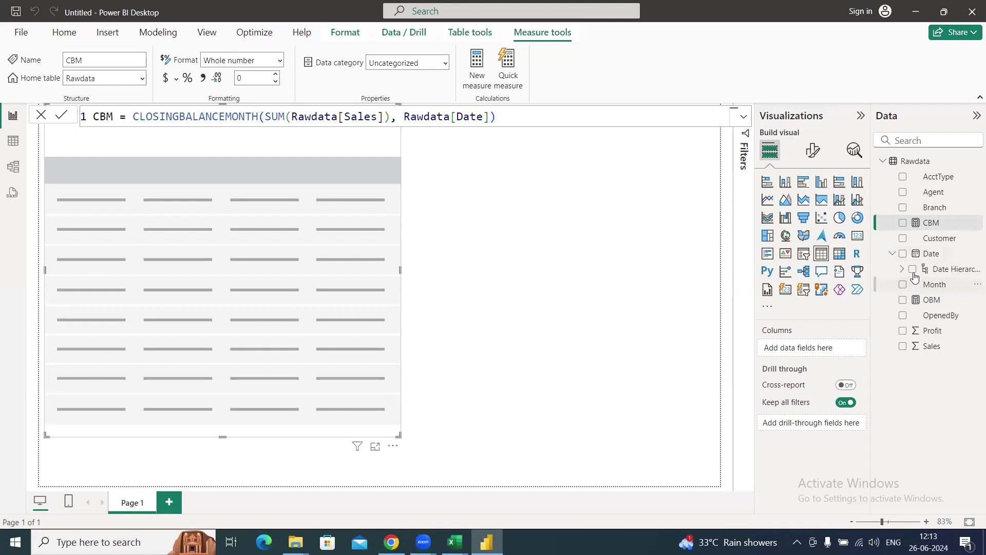
click(902, 268)
drag(953, 317, 824, 346)
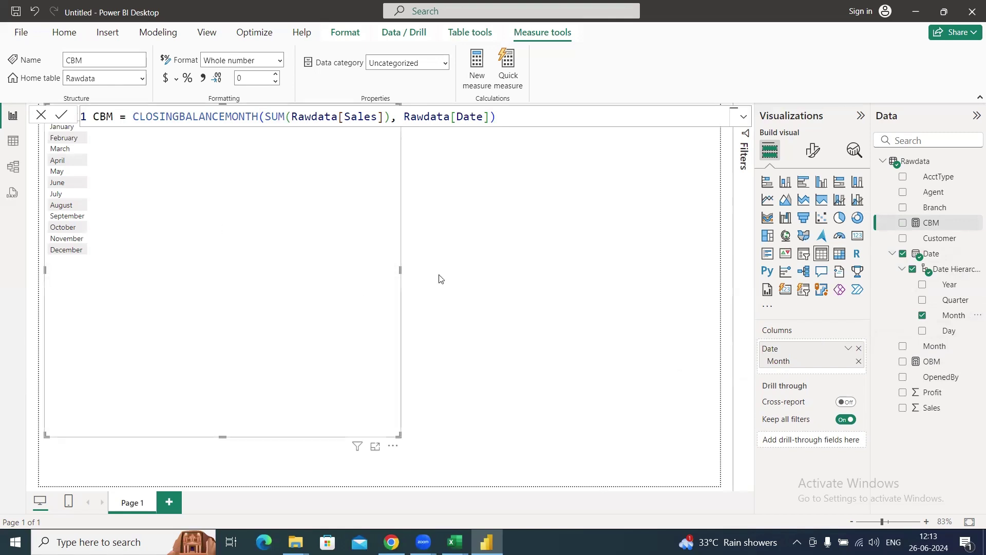
Step: Enlarge the font of the table's values and column headers, and move the table toward the middle of the page
click(813, 151)
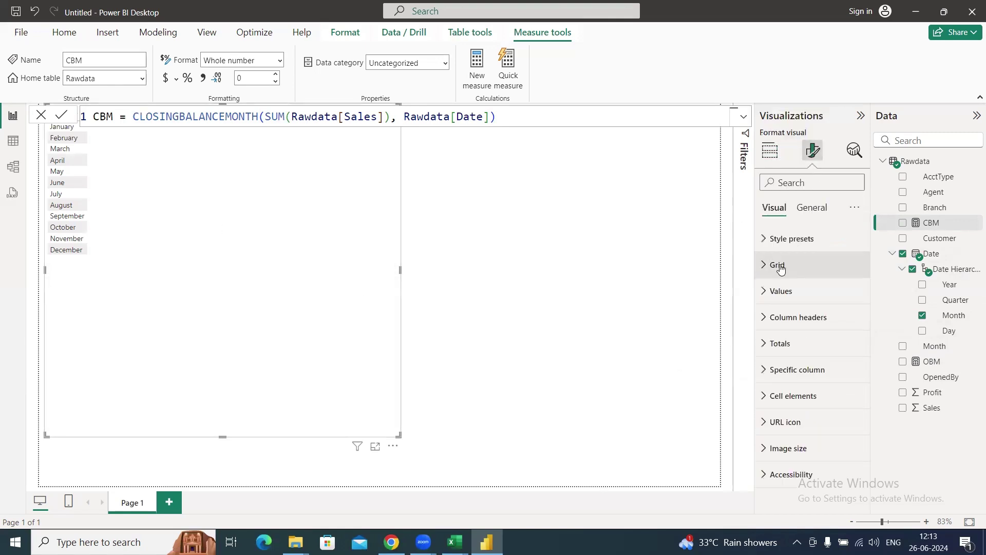
click(766, 291)
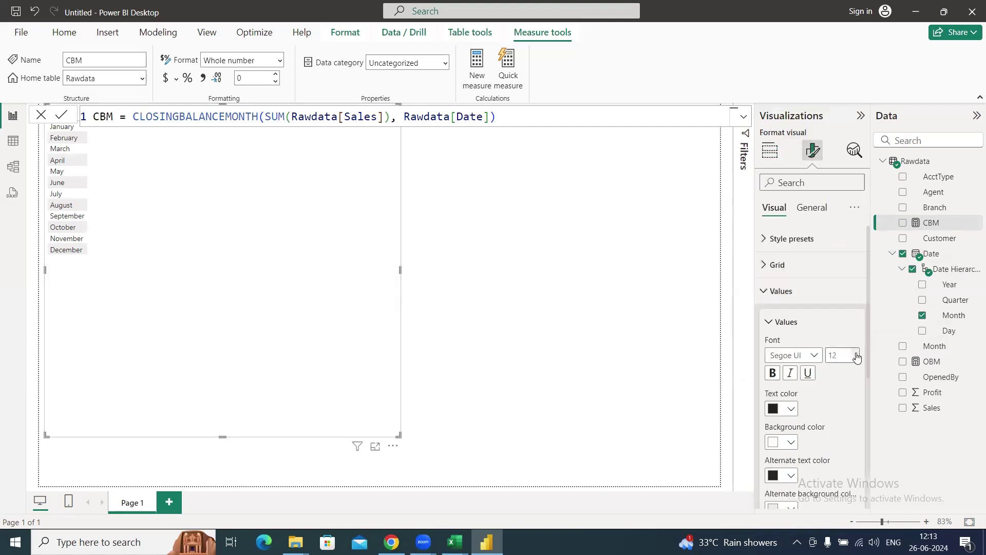
click(765, 291)
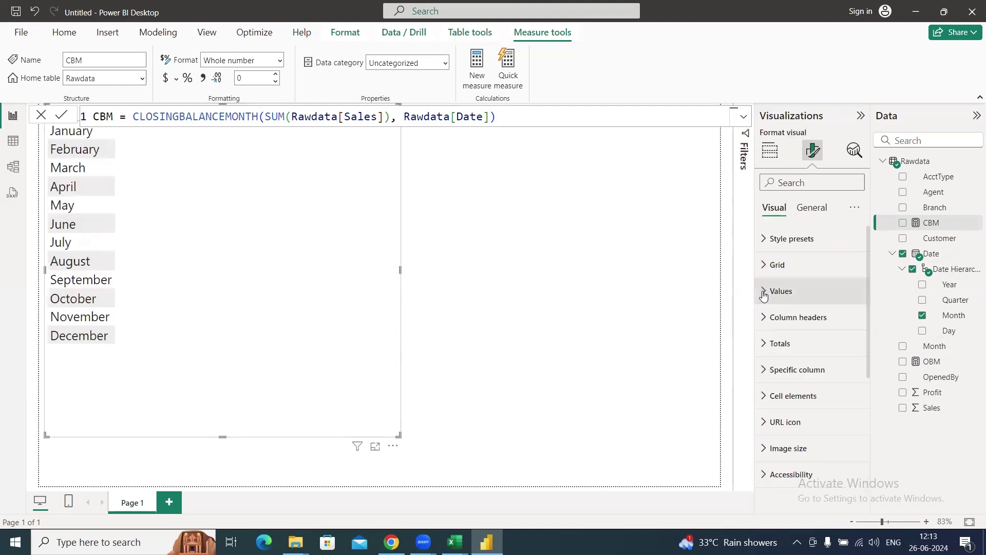
click(764, 318)
click(855, 378)
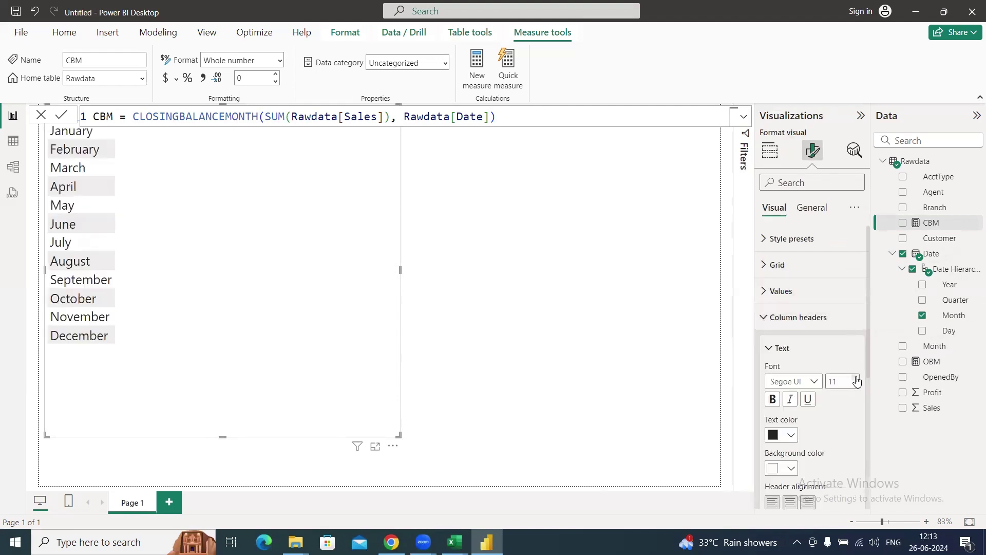
click(766, 321)
drag(322, 297, 398, 336)
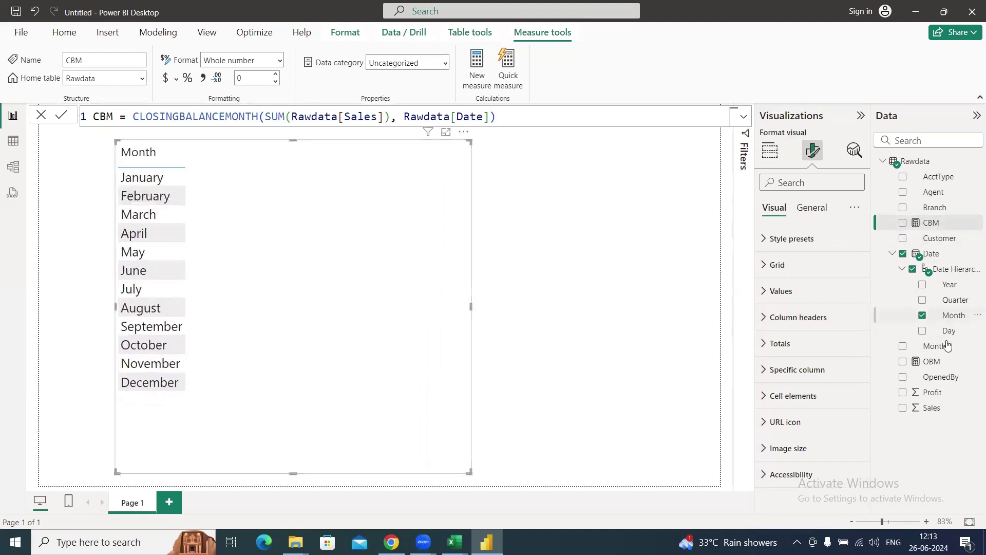
Step: Add the OBM and CBM measures as columns of the table after Month
click(770, 150)
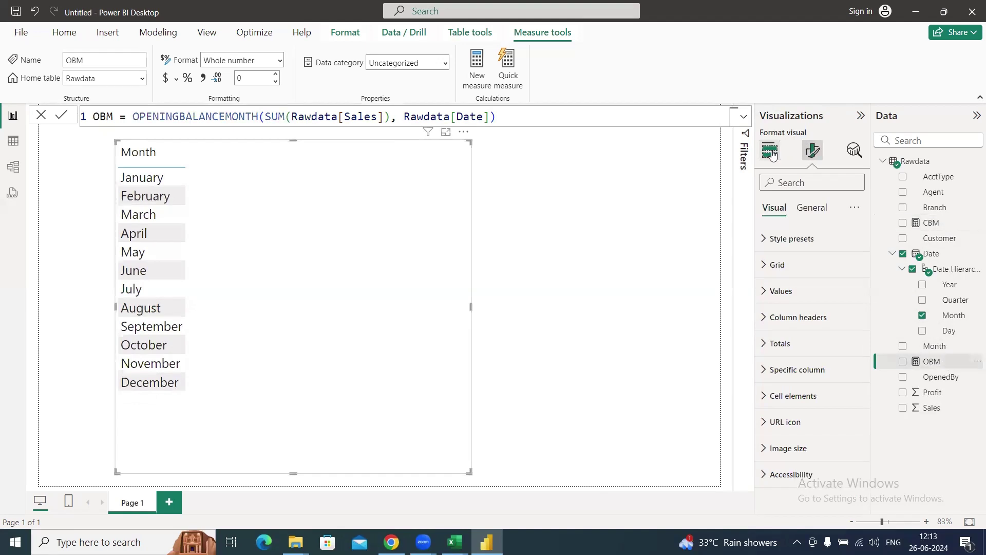
drag(943, 363, 824, 375)
drag(936, 222, 814, 390)
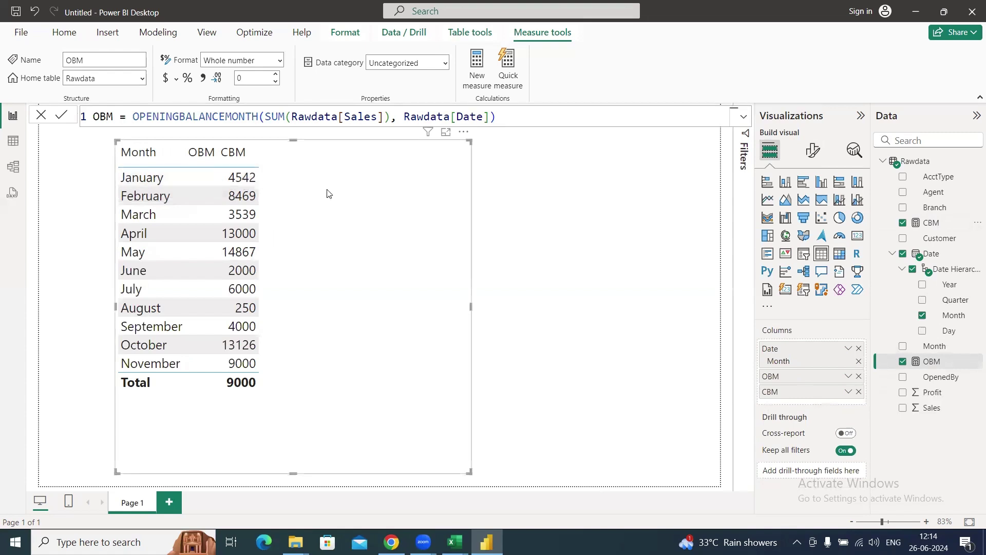
Step: Switch to the RawData workbook in Excel and check the sales on the last day of January, 31-Jan-22, in Sheet1
key(alt+Tab)
key(alt+Tab)
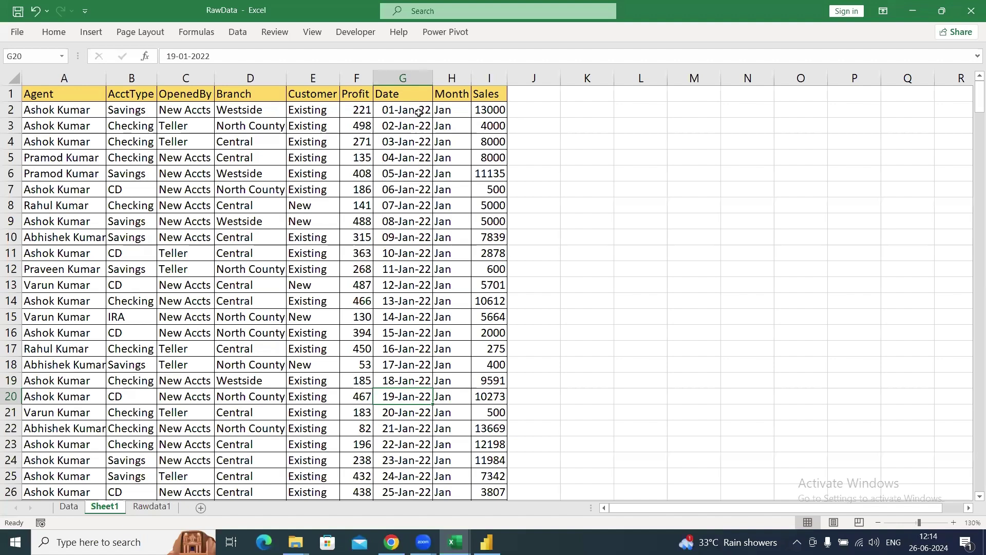
click(419, 112)
click(457, 113)
key(Down)
key(Down)
key(Down)
key(Down)
key(Down)
key(Down)
key(Down)
key(Down)
key(Down)
key(Down)
key(Down)
key(Down)
key(Down)
key(Down)
key(Down)
key(Down)
key(Down)
key(Down)
key(Down)
key(Down)
key(Down)
key(Down)
key(Down)
key(Down)
key(Down)
key(Down)
key(Down)
key(Down)
key(Down)
key(Down)
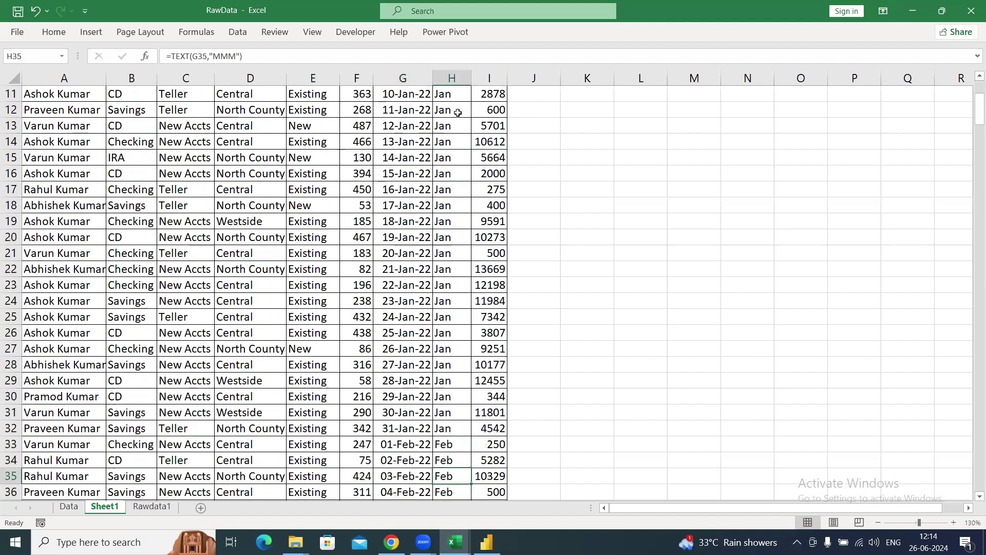
key(Left)
key(Right)
key(Right)
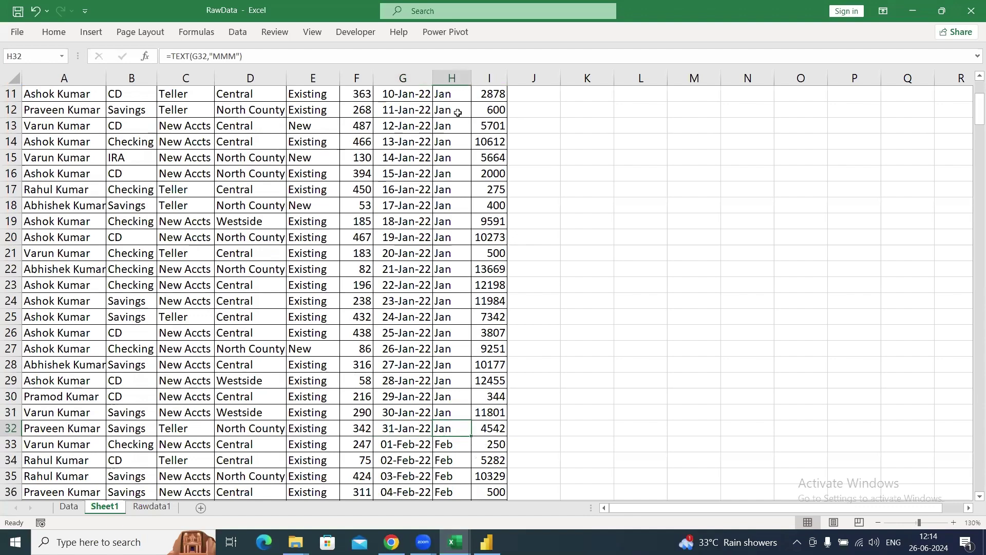
key(shift+Right)
key(Left)
key(Left)
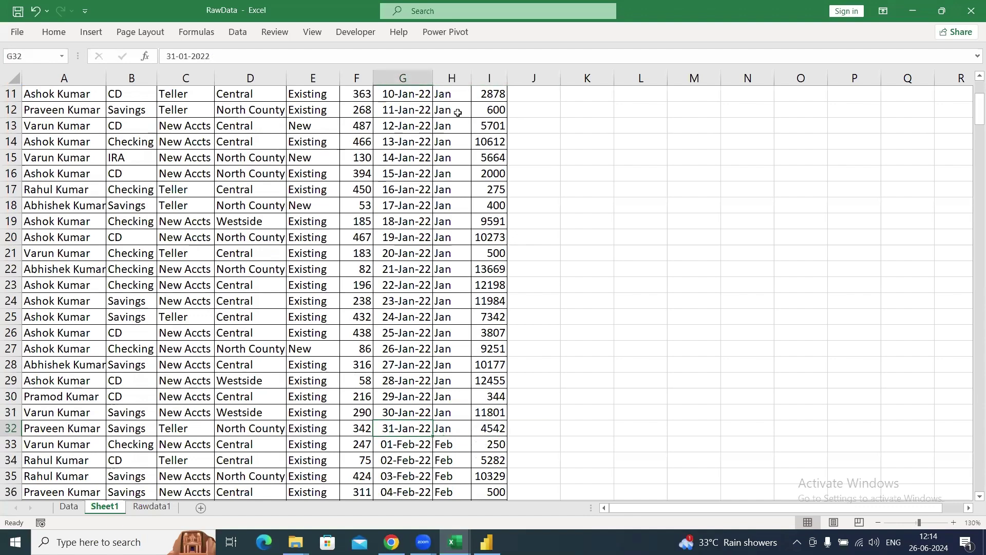
key(shift+Right)
key(shift+Right)
key(shift+Right)
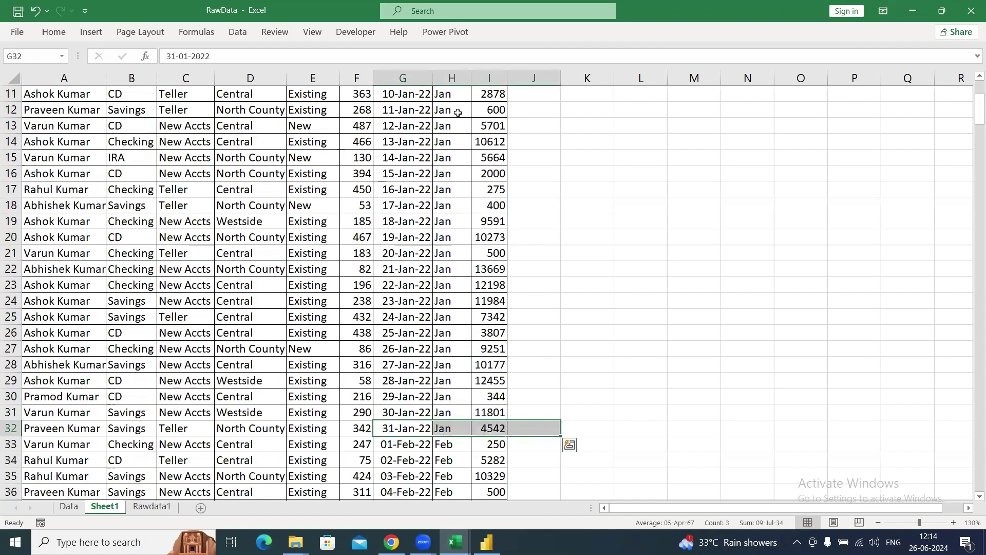
Step: Find the sales on the last day of February, 28-Feb-22, in Sheet1 and compare them with February's CBM in Power BI
key(Down)
key(Down)
key(Down)
key(Down)
key(Down)
key(Down)
key(Down)
key(Down)
key(Down)
key(Down)
key(Down)
key(Down)
key(Down)
key(Down)
key(Down)
key(Down)
key(Down)
key(Down)
key(Down)
key(Down)
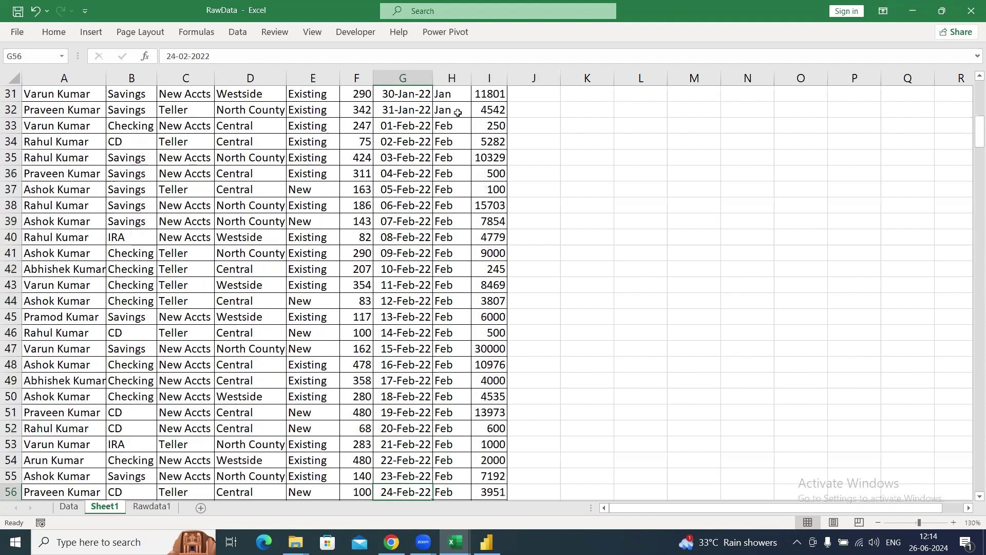
key(Down)
key(Down)
key(Down)
key(Down)
key(Down)
key(Down)
key(Down)
key(Down)
key(Down)
key(Down)
key(Down)
key(Down)
key(Down)
key(Down)
key(Up)
key(Up)
key(Up)
key(Up)
key(Up)
key(Up)
key(Up)
key(Up)
key(Up)
key(Up)
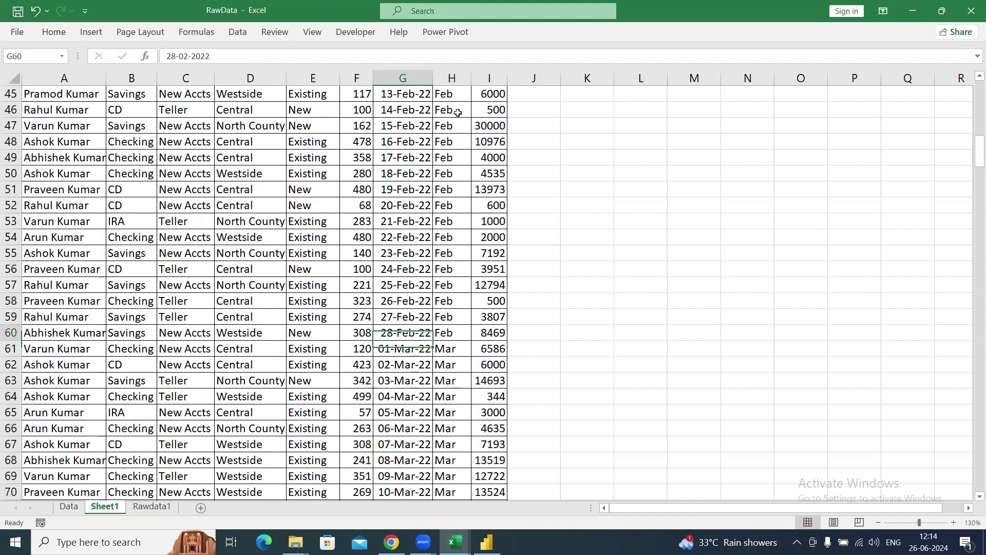
key(Right)
key(Right)
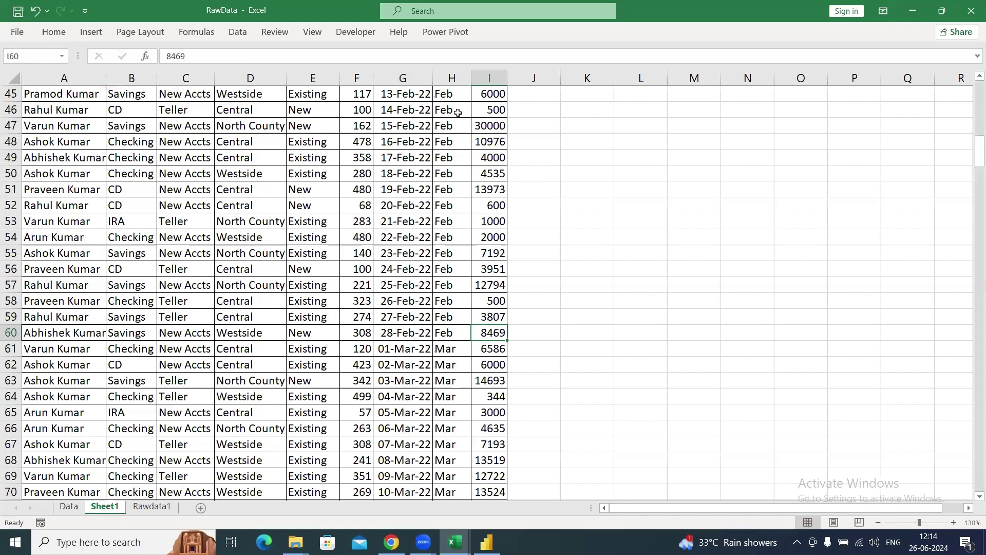
key(alt+Tab)
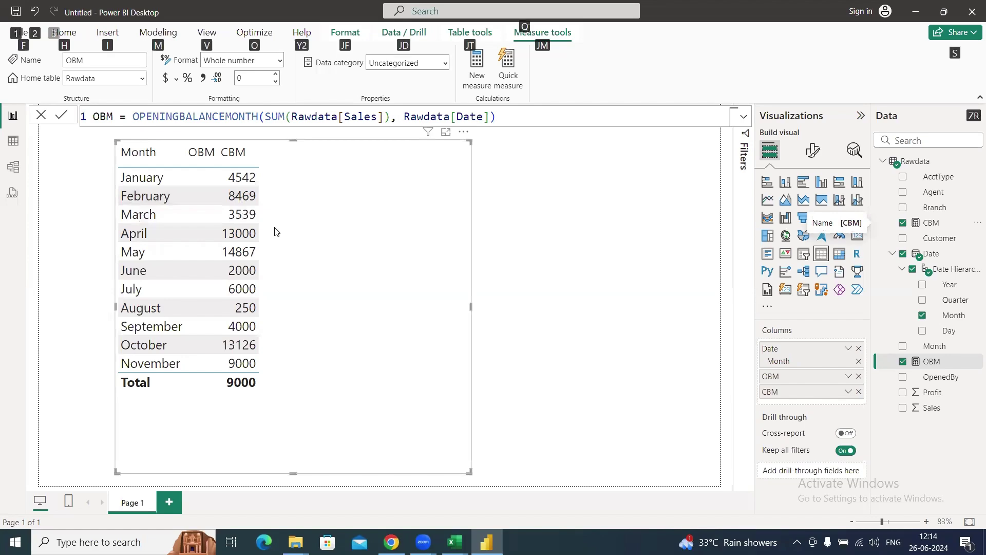
Step: Return to the RawData workbook, find the sales on 31-Mar-22, and compare them with March's CBM in Power BI
key(alt+Tab)
key(Down)
key(Down)
key(Down)
key(Down)
key(Down)
key(Down)
key(Down)
key(Down)
key(Down)
key(Down)
key(Down)
key(Down)
key(Down)
key(Down)
key(Down)
key(Down)
key(Down)
key(Down)
key(Down)
key(Down)
key(Down)
key(Down)
key(Down)
key(Down)
key(Down)
key(Down)
key(Down)
key(Down)
key(Down)
key(Down)
key(Down)
key(Down)
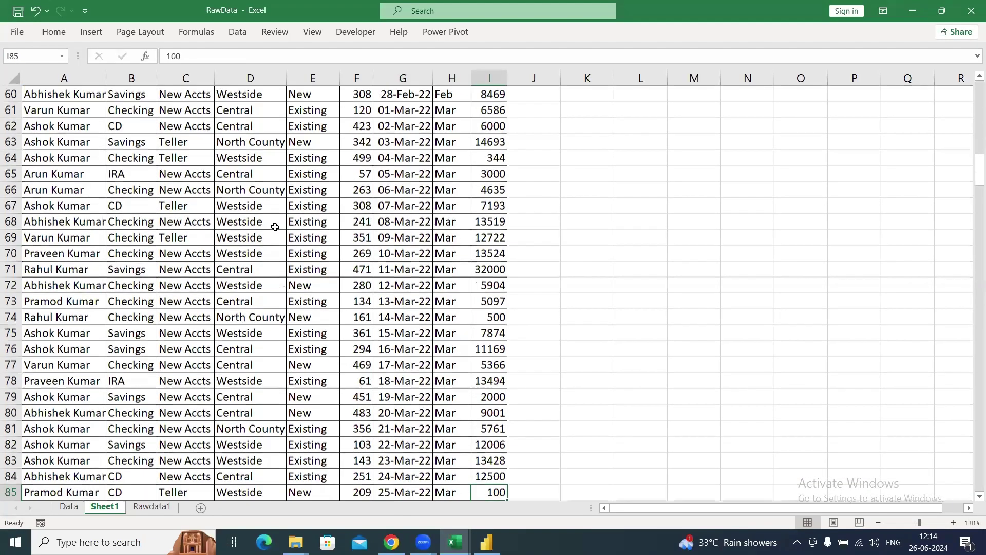
key(Up)
key(Up)
key(Up)
key(Up)
key(Up)
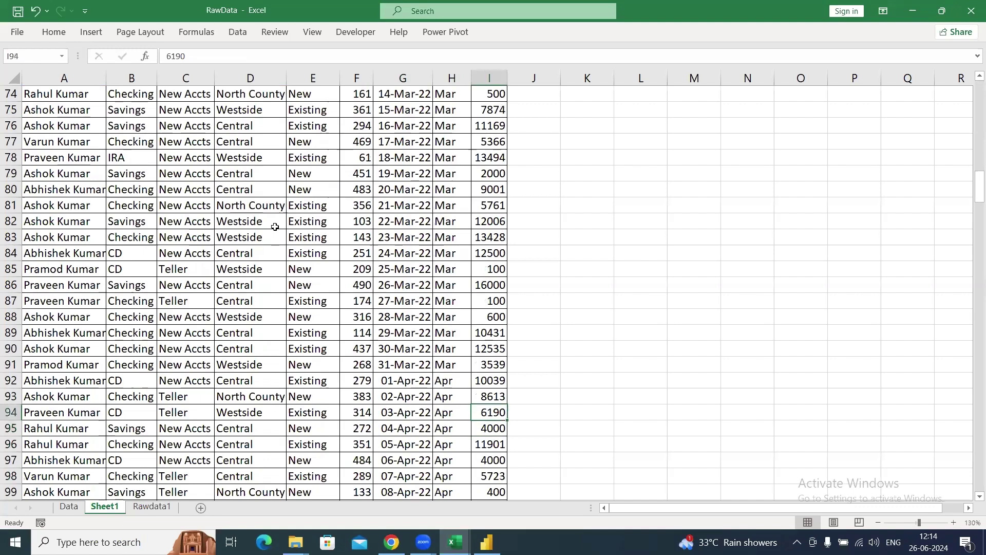
key(Right)
key(shift+Left)
key(shift+Left)
key(shift+Left)
key(shift+Left)
key(shift+Left)
key(shift+Left)
key(shift+Left)
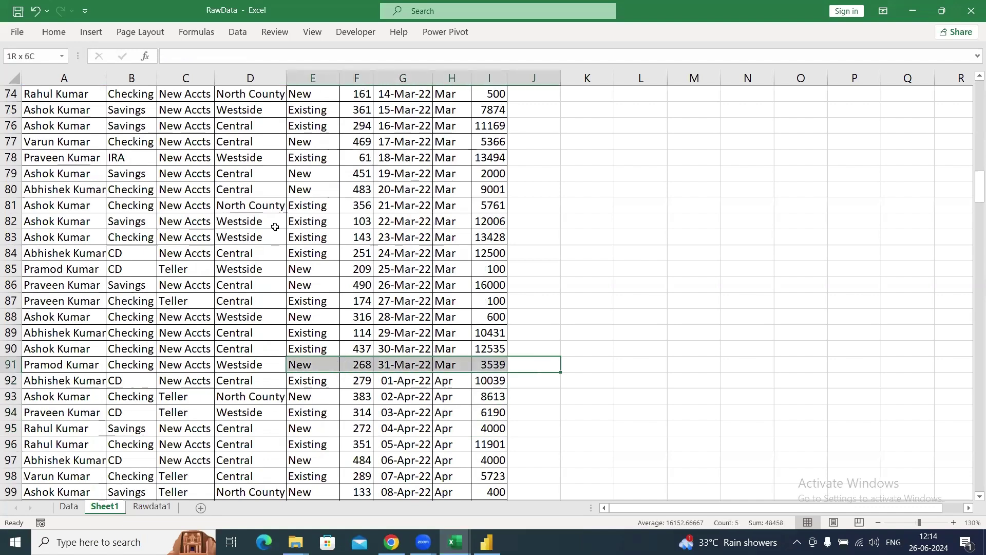
key(shift+Right)
key(shift+Right)
key(shift+Right)
key(Left)
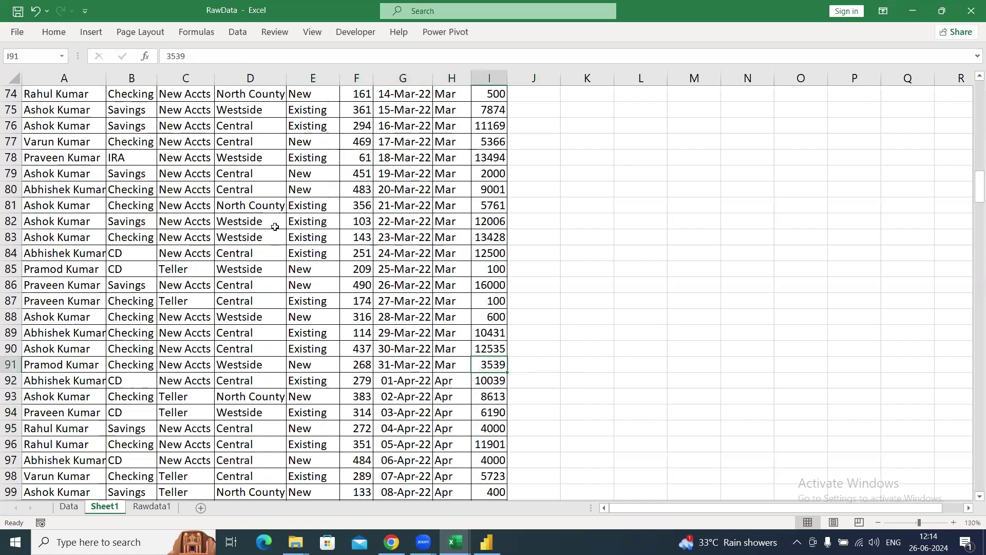
key(alt+Tab)
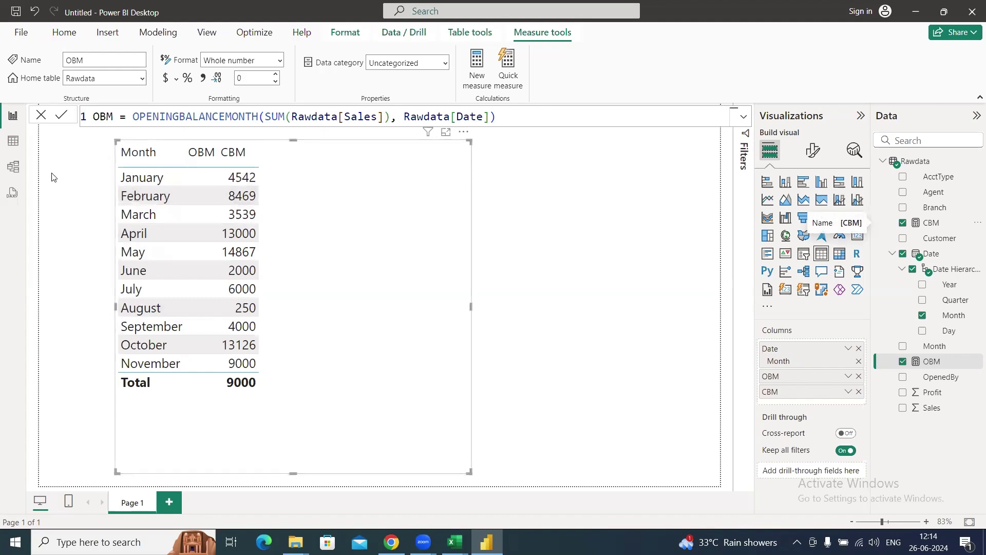
Step: Create a new calculated table in the Table view and name it Calendar Example in its formula
click(13, 144)
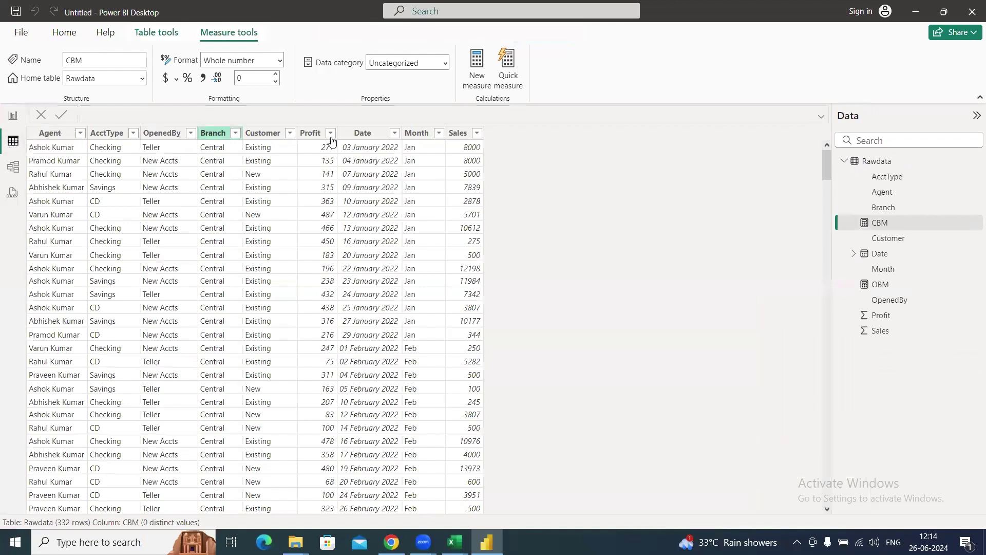
click(66, 34)
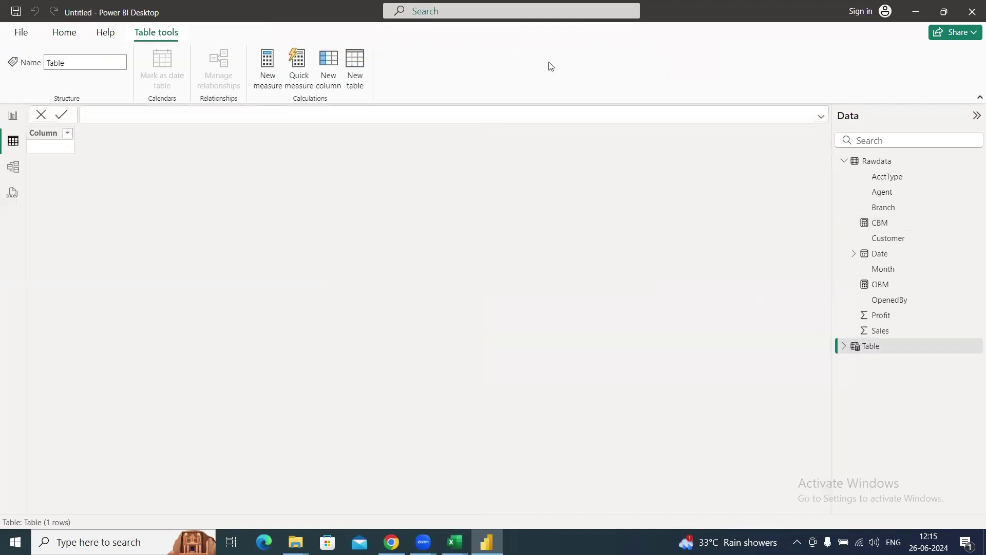
text(Calen)
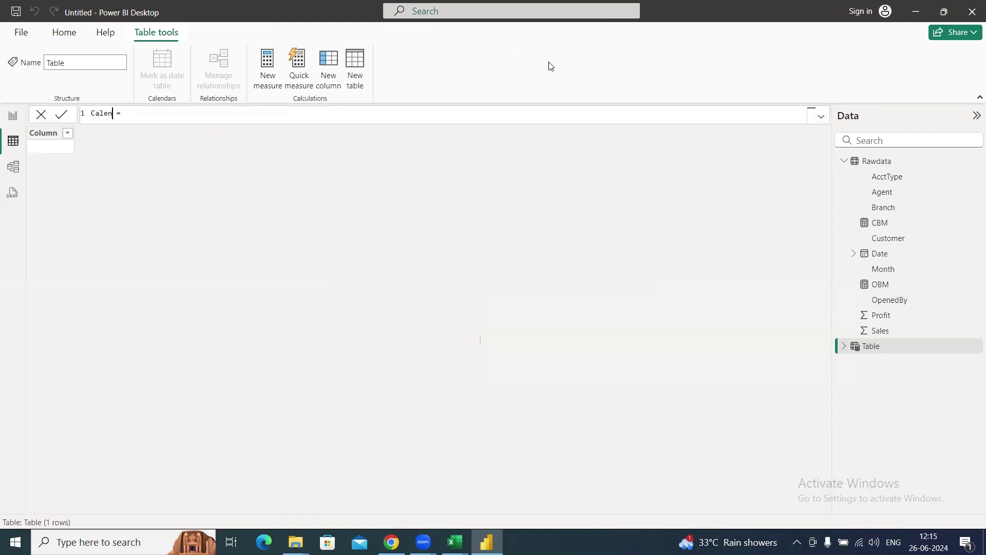
text(dar Example)
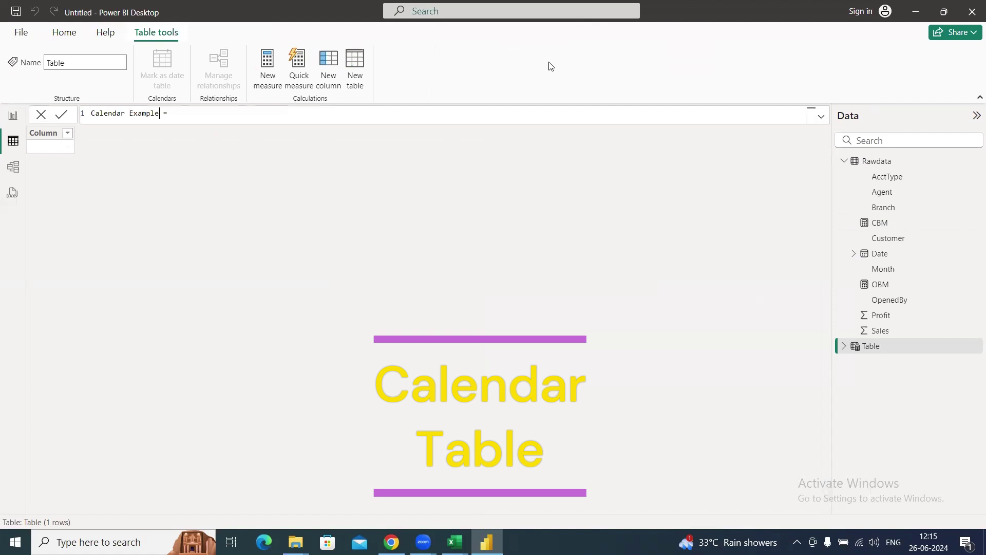
key(End)
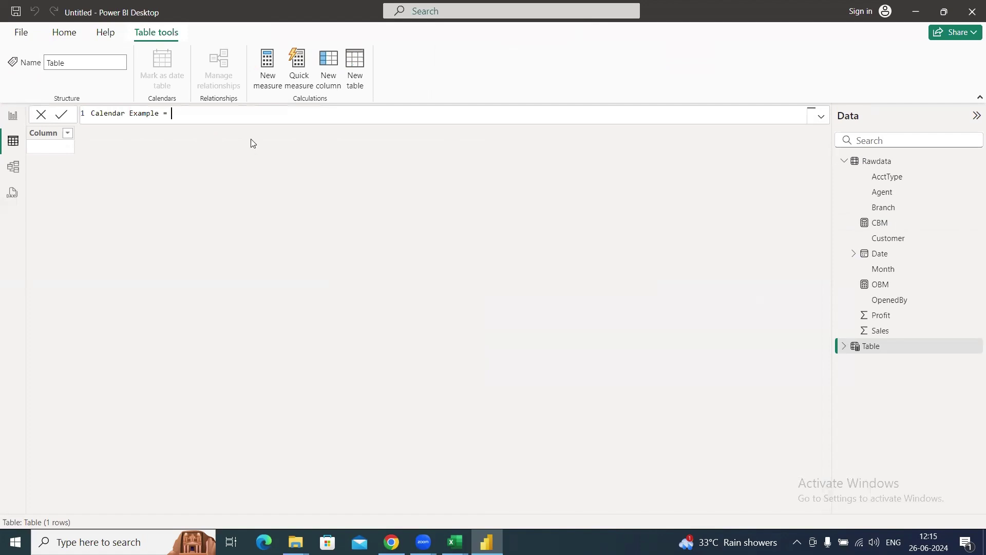
scroll(219, 114, up, 3)
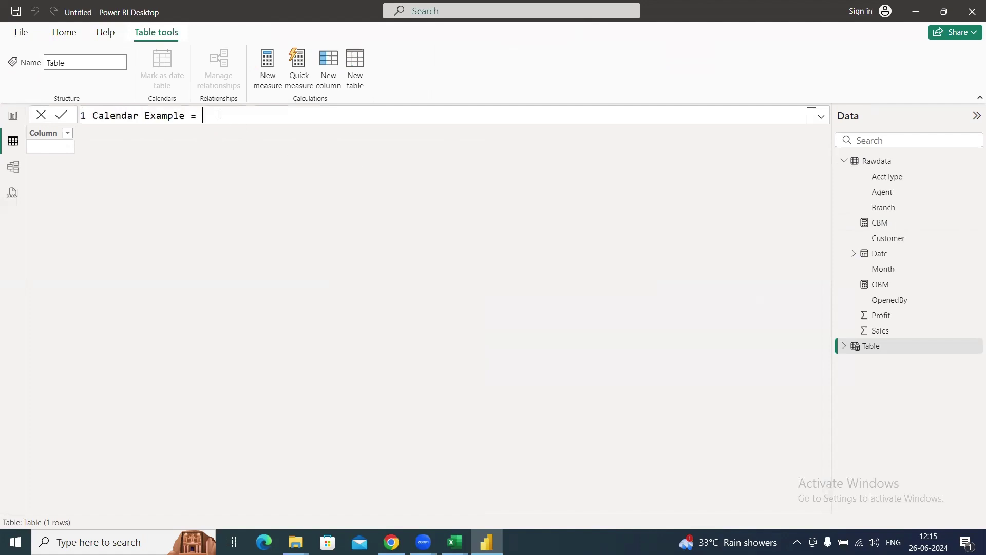
Step: Begin the Calendar Example formula with the CALENDAR function, using MIN(Rawdata[Date]) as the start date
text(CALENDAR()
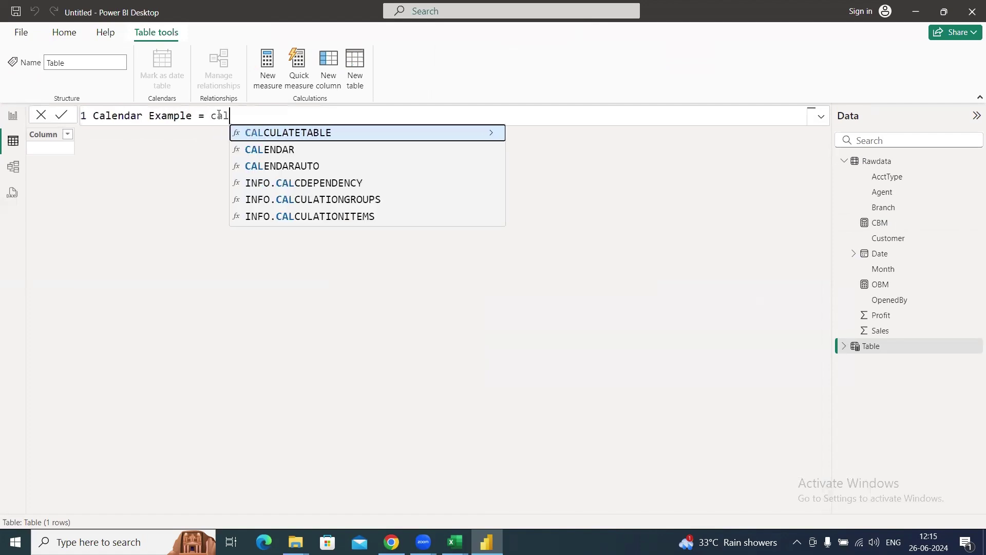
text(MIN()
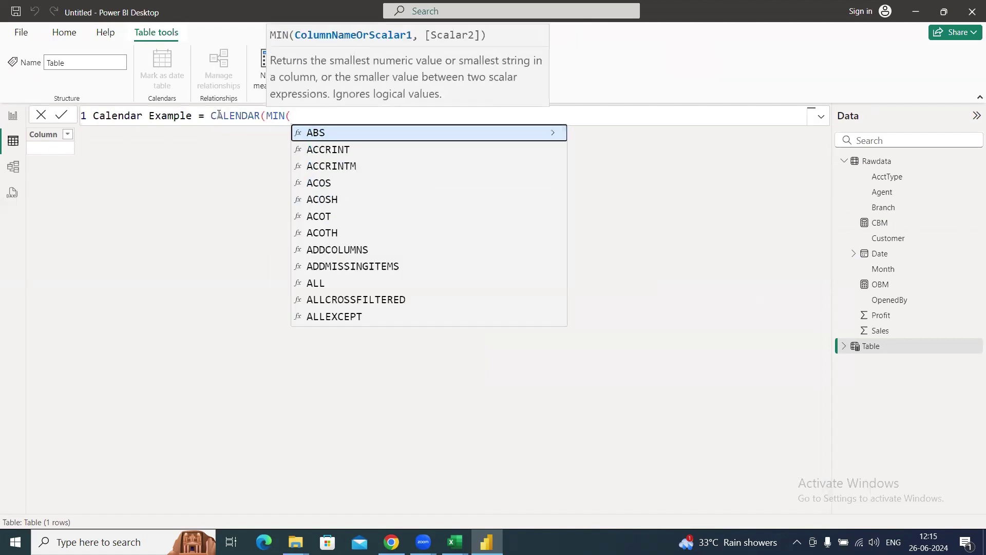
text(raw)
key(Down)
key(Down)
key(Down)
key(Down)
key(Down)
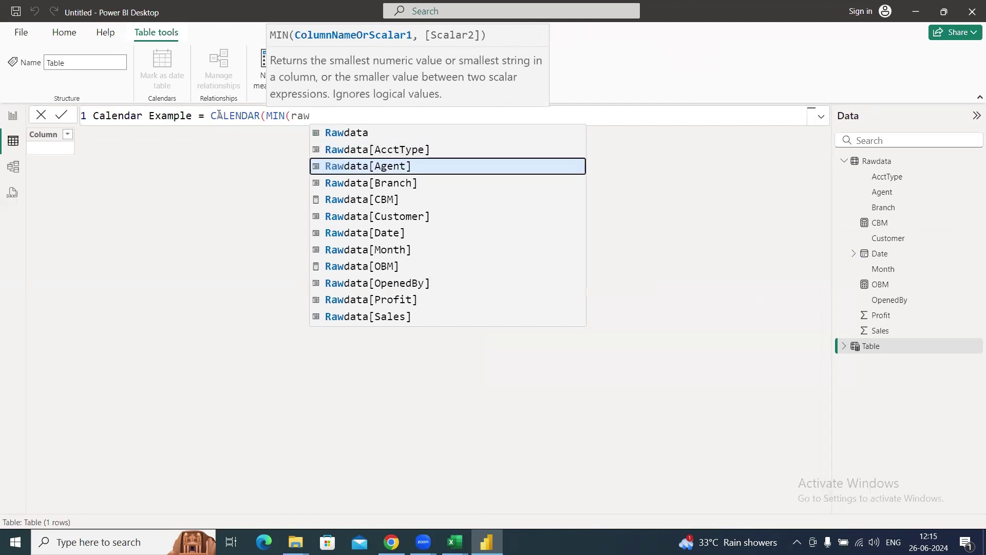
key(Down)
key(Tab)
text(), )
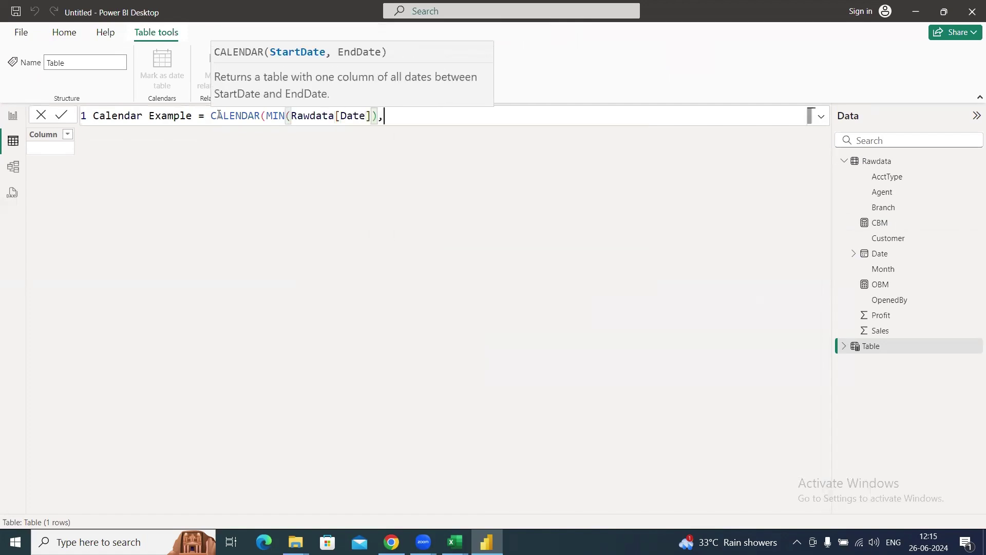
Step: Complete the CALENDAR formula with MAX(Rawdata[Date]) as the end date and commit the table
text(max)
key(Tab)
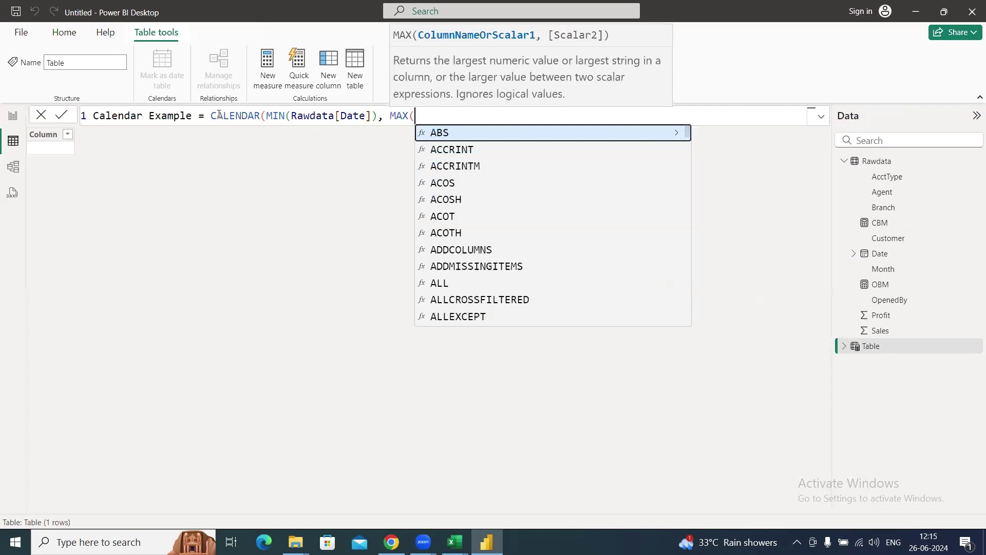
text(rawdat)
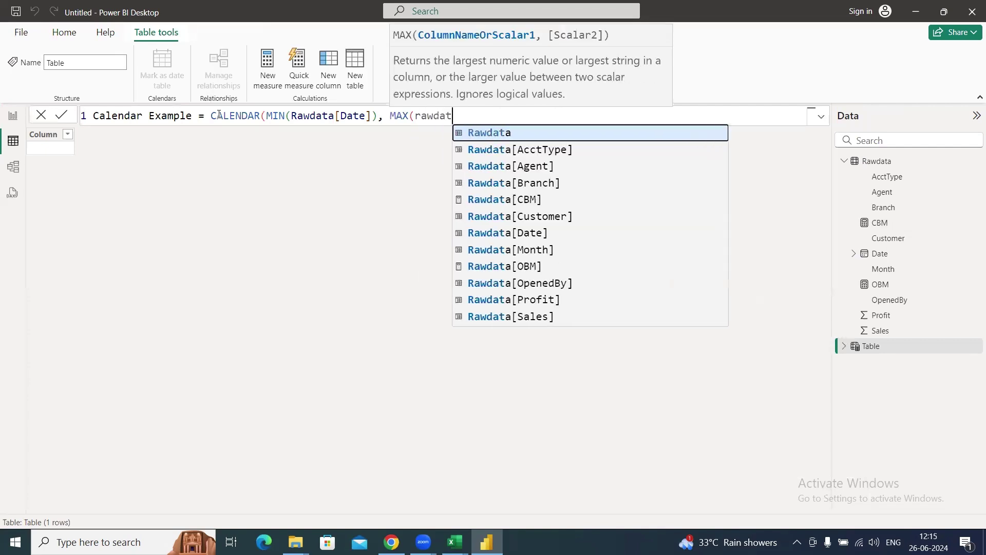
key(Down)
key(Down)
key(Down)
key(Down)
key(Down)
key(Down)
key(Tab)
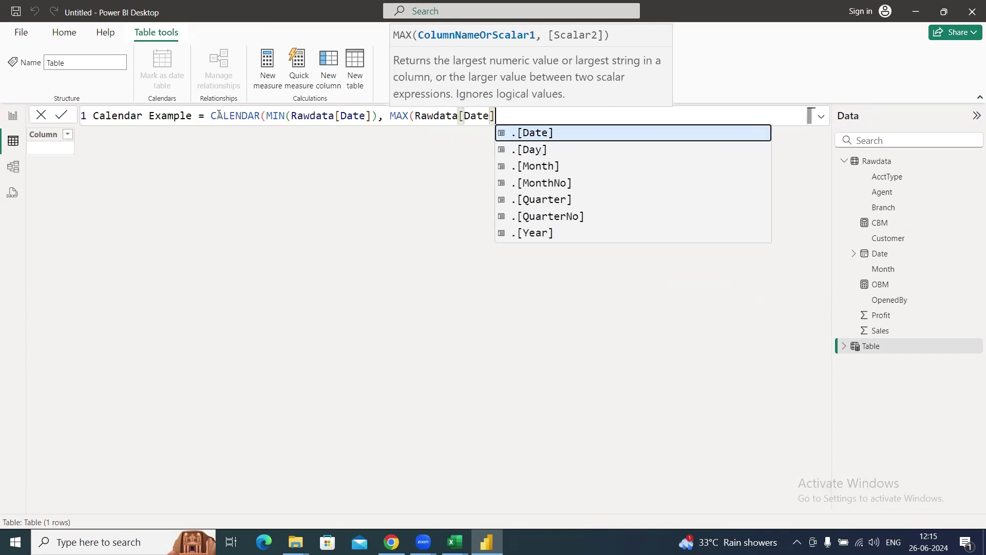
text()))
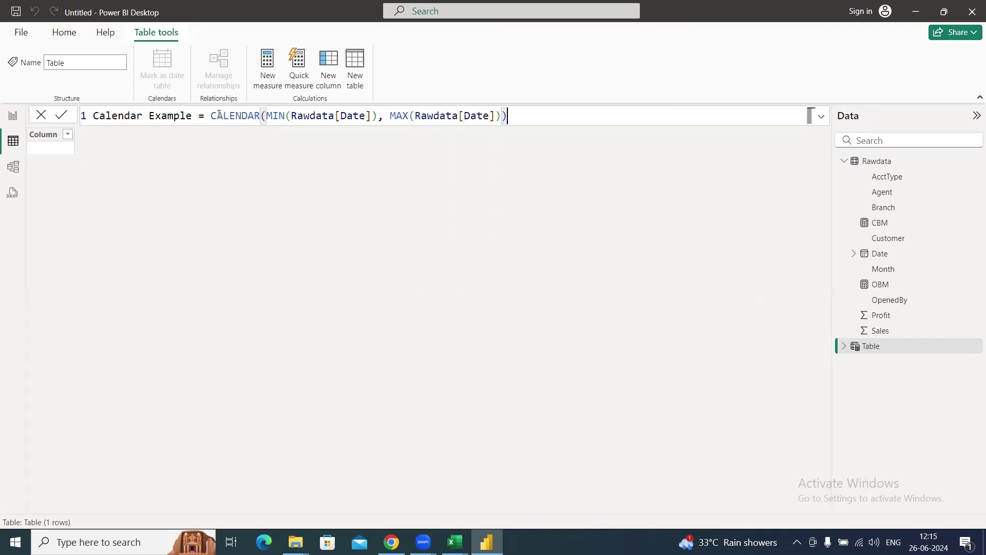
key(Return)
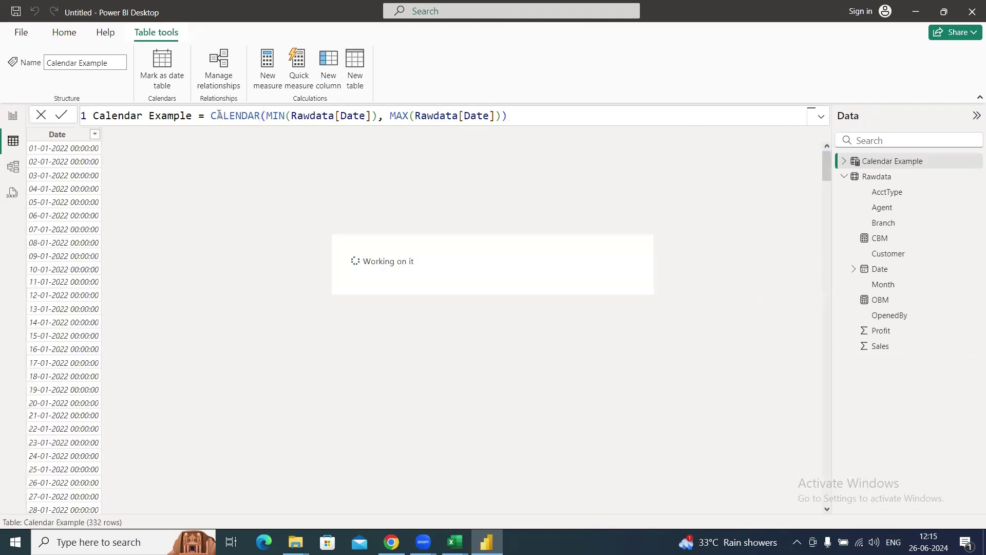
Step: Set Calendar Example's Date column to the Date data type and the *14-03-2001 (Short Date) format, and widen the column
click(66, 134)
click(135, 78)
click(75, 171)
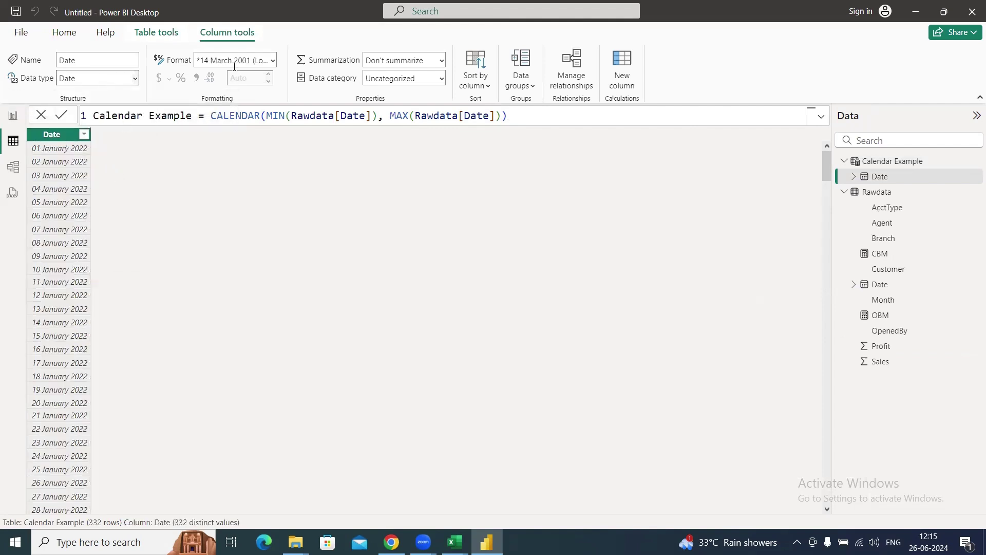
click(272, 60)
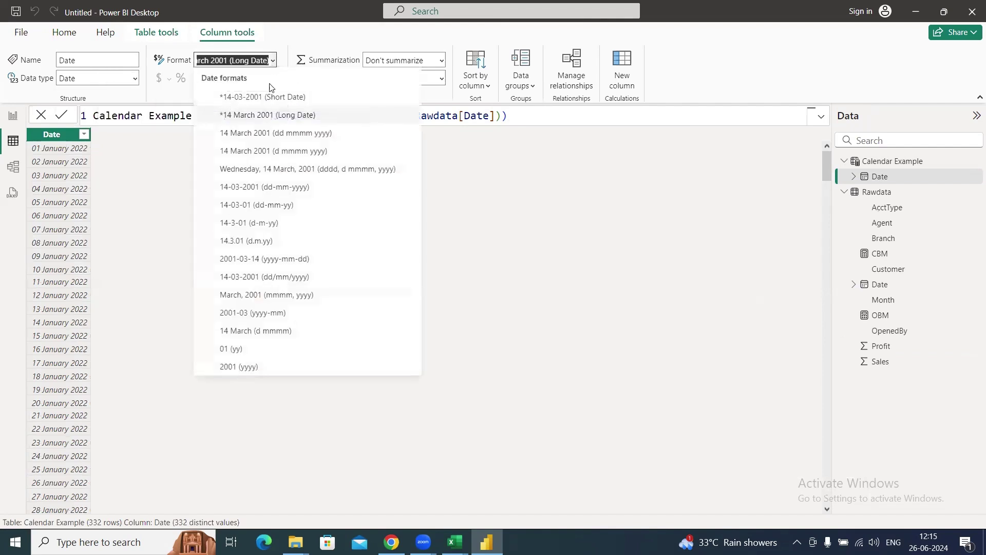
click(271, 112)
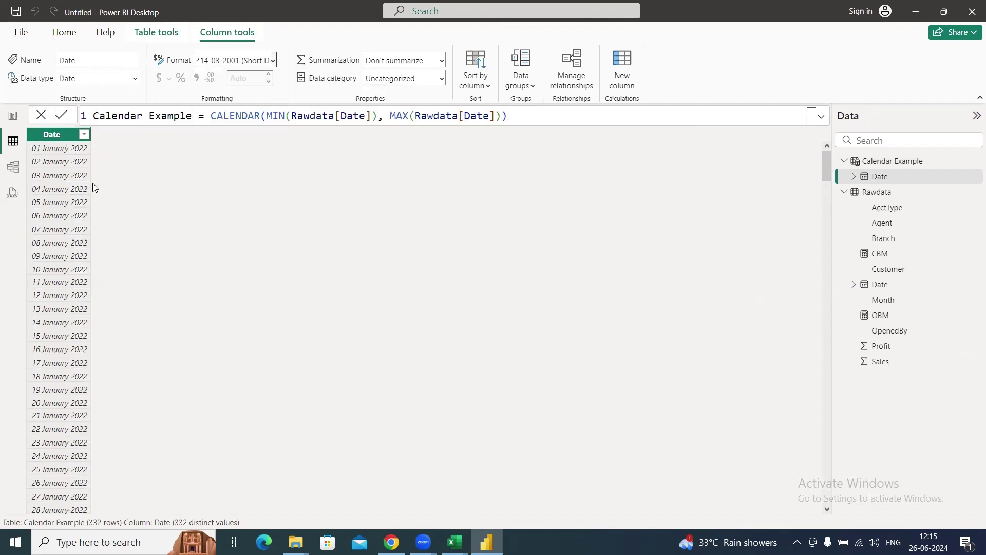
key(Down)
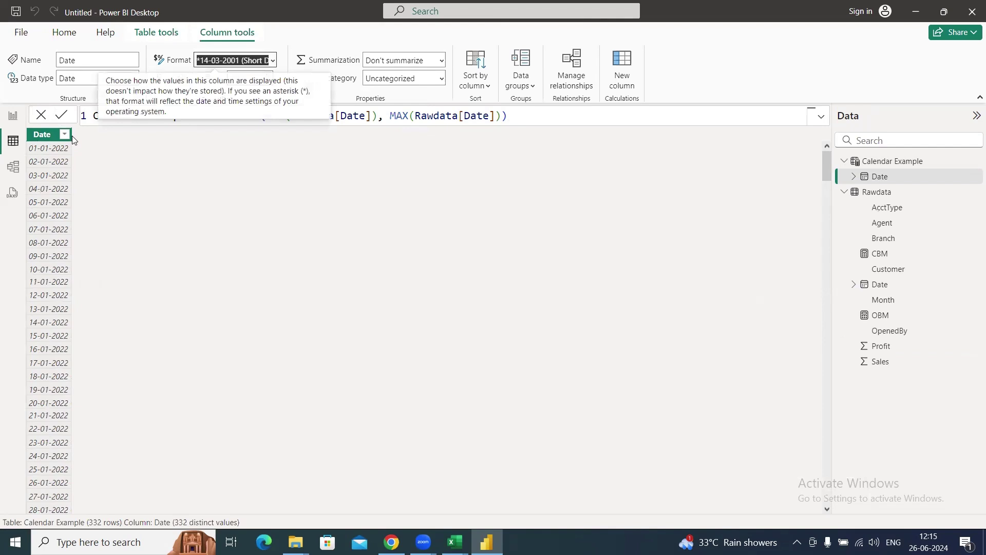
drag(70, 135, 108, 135)
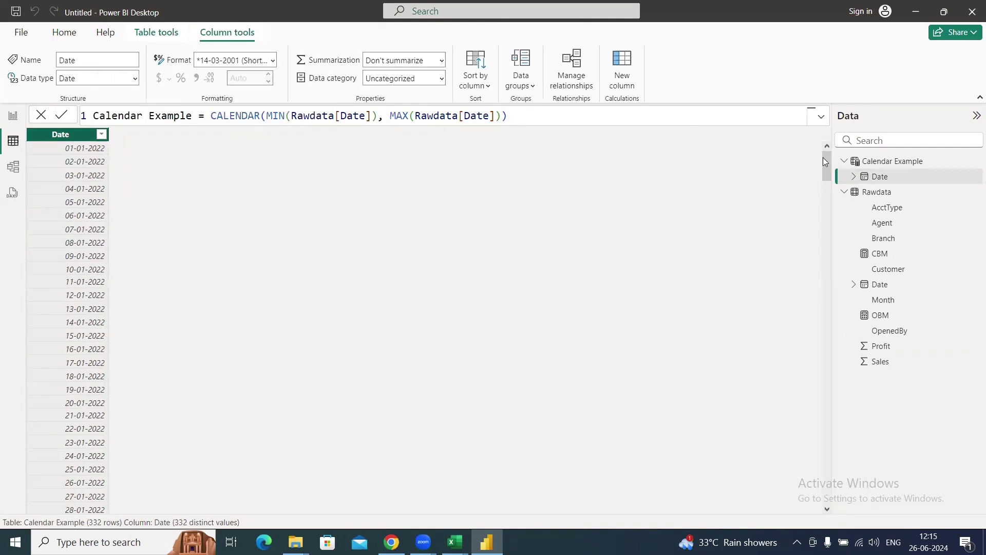
Step: Compare the last date in Calendar Example with the first and last dates of Sheet1 in the RawData workbook
drag(826, 164, 791, 530)
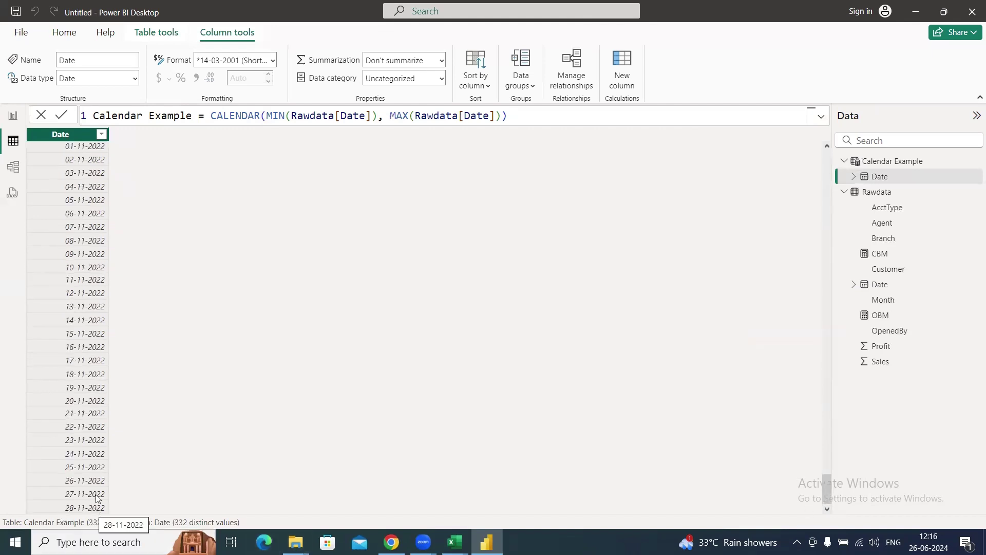
key(alt+Tab)
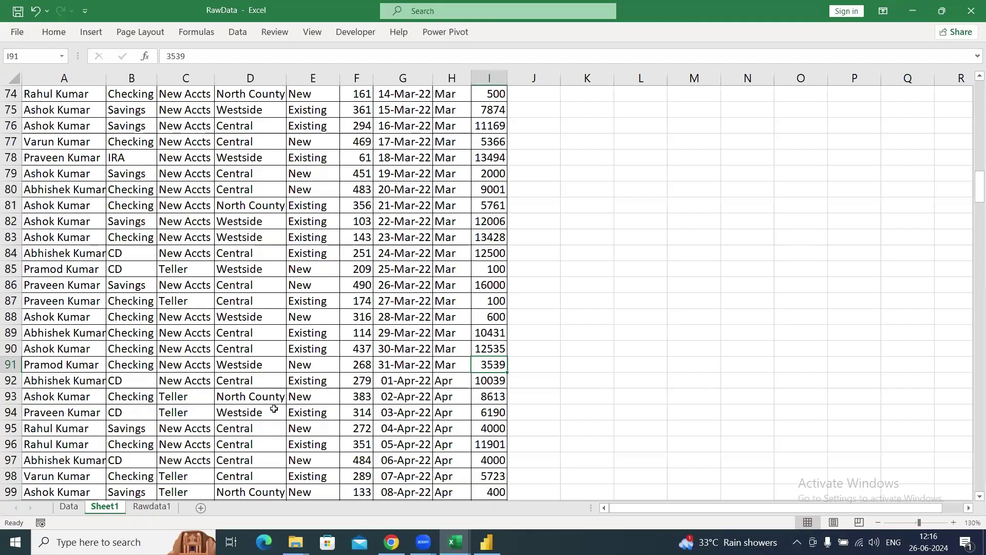
click(457, 257)
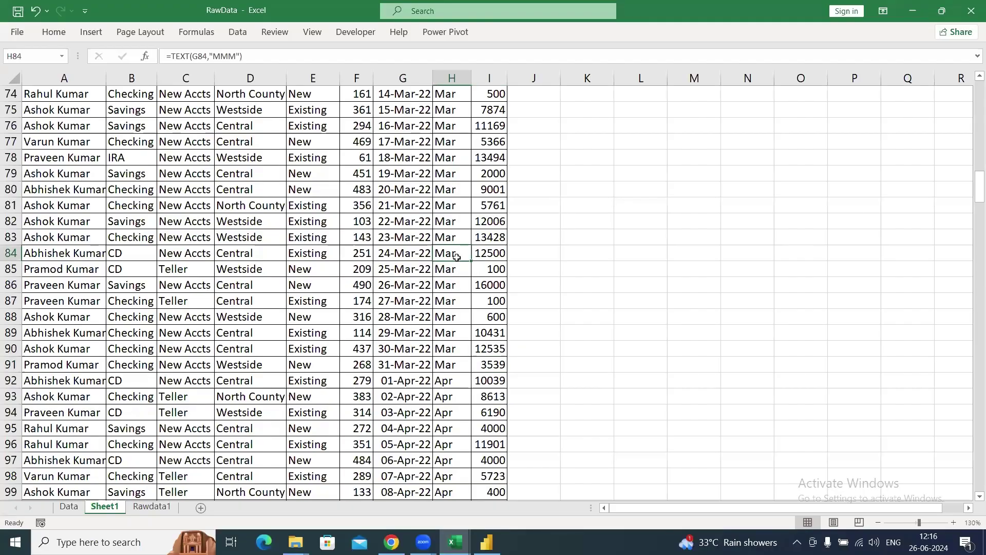
key(ctrl+Down)
key(Down)
key(Down)
key(Down)
drag(411, 444, 484, 444)
click(485, 444)
click(430, 445)
key(ctrl+Up)
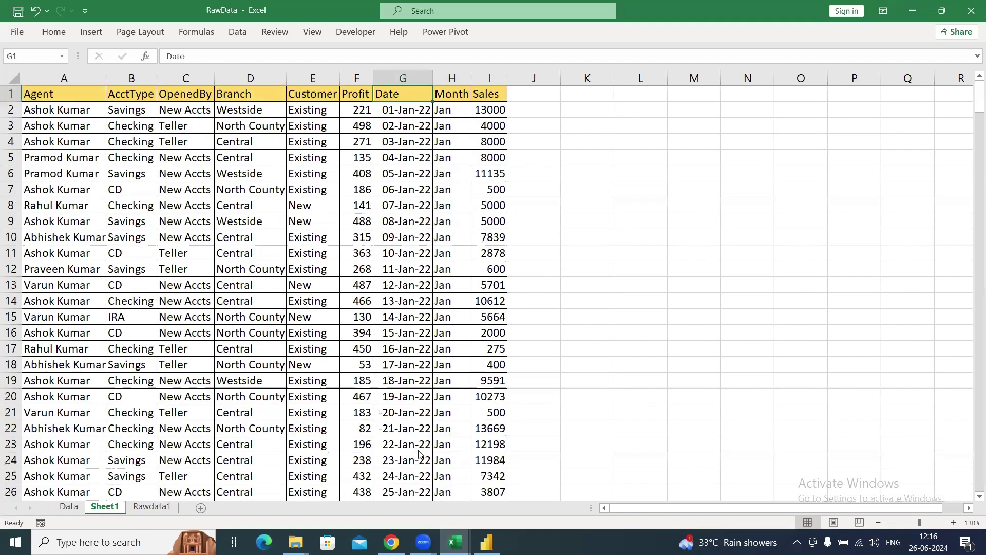
Step: Switch back to Power BI Desktop and mark Calendar Example as a date table, using Date as its date column
key(alt+Tab)
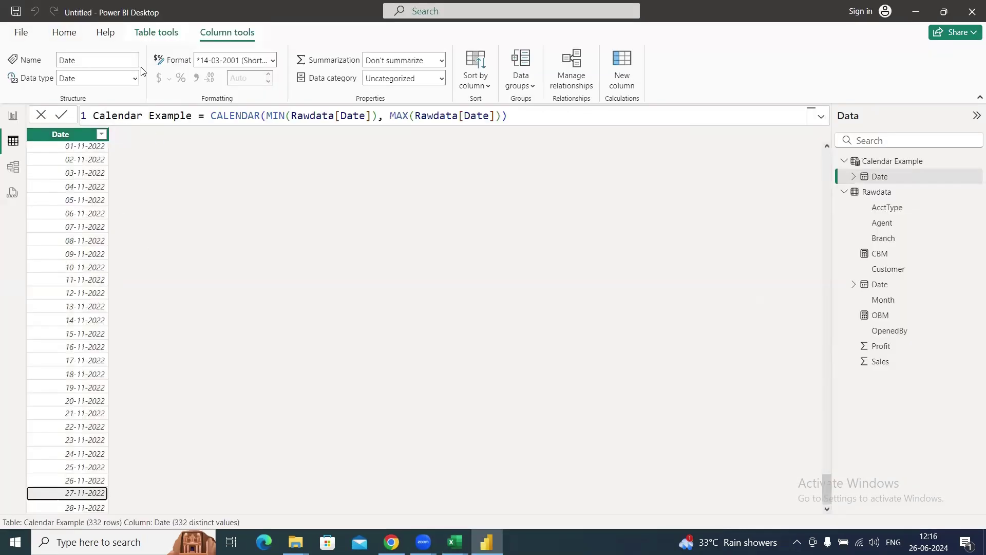
click(156, 32)
click(166, 76)
click(259, 177)
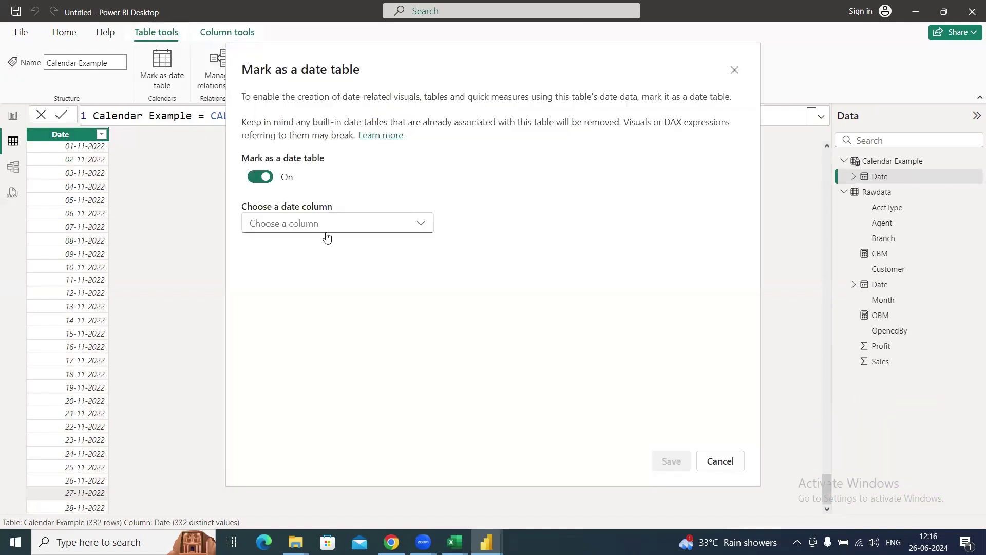
click(352, 226)
click(308, 245)
click(665, 461)
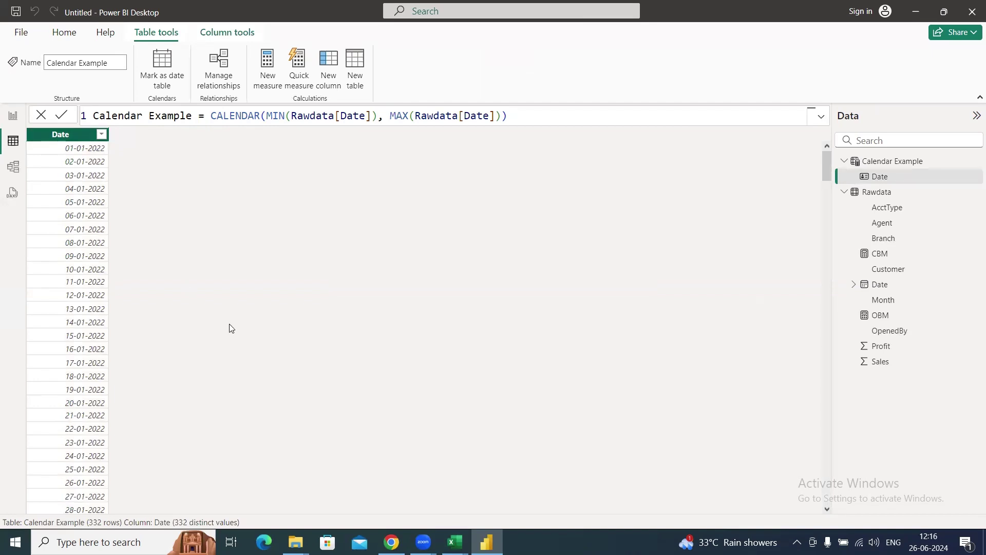
Step: Relate Calendar Example's Date to Rawdata's Date as an active one-to-one relationship filtering both ways, and move the two table cards apart
click(13, 167)
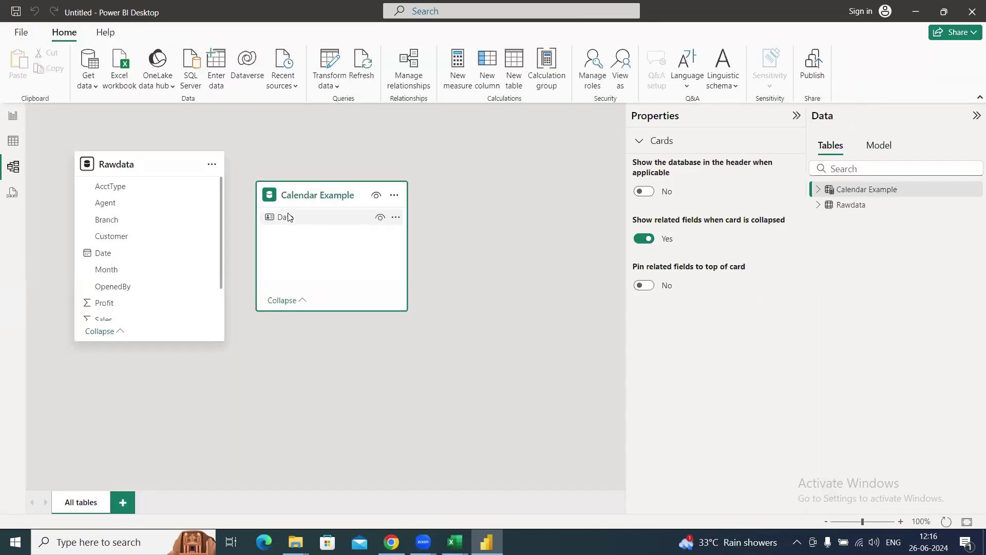
drag(287, 216, 104, 254)
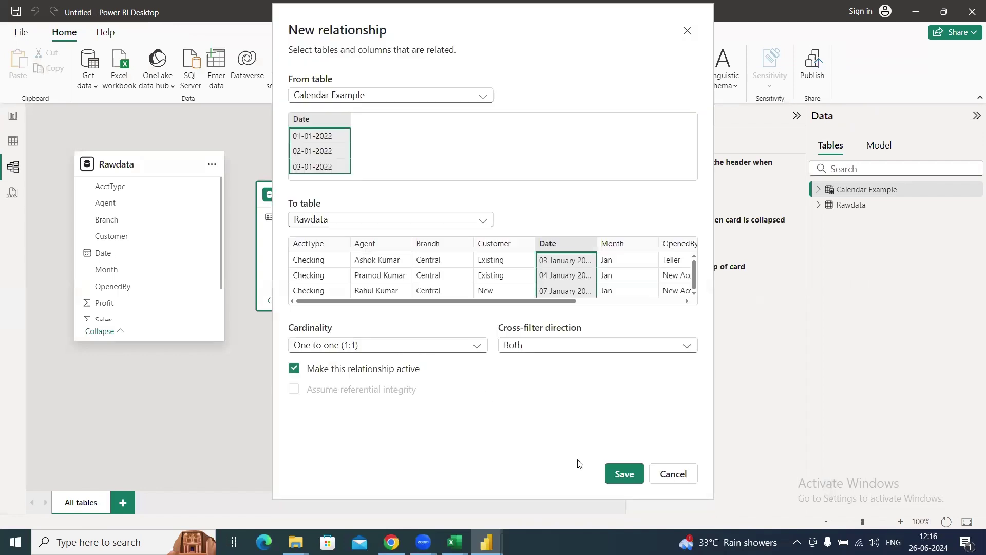
click(623, 472)
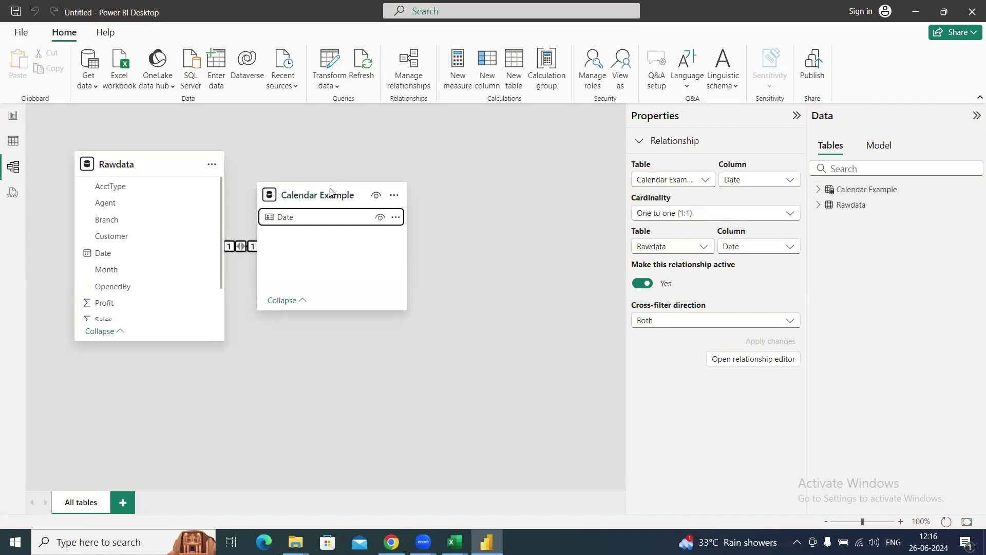
drag(328, 186, 485, 171)
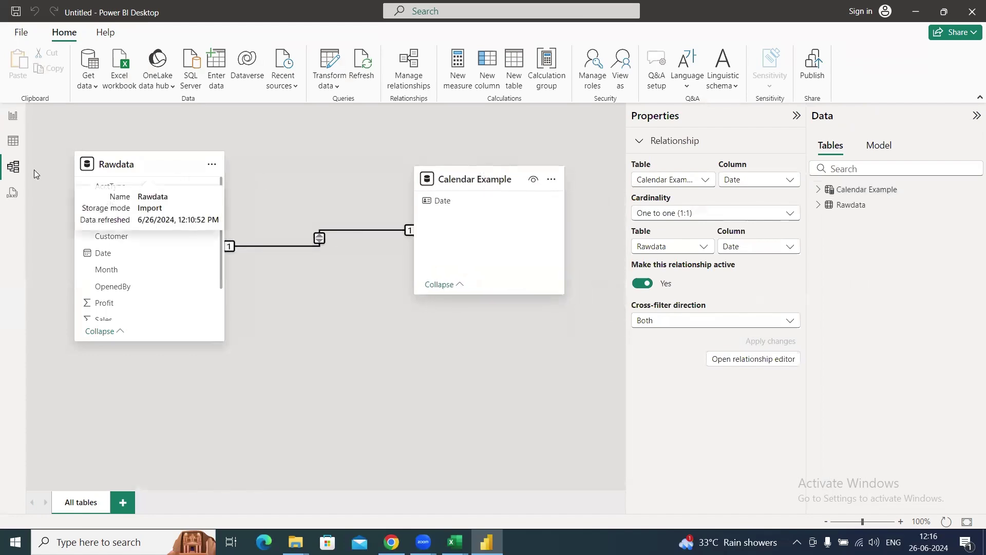
Step: Reposition the Month, OBM and CBM table near the left edge of the report page and narrow it
click(13, 116)
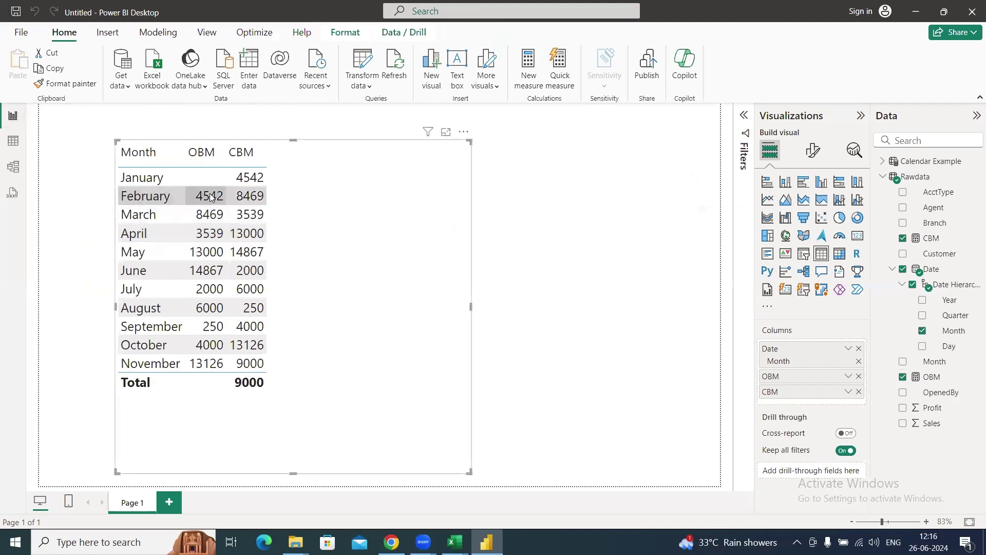
drag(376, 289, 314, 265)
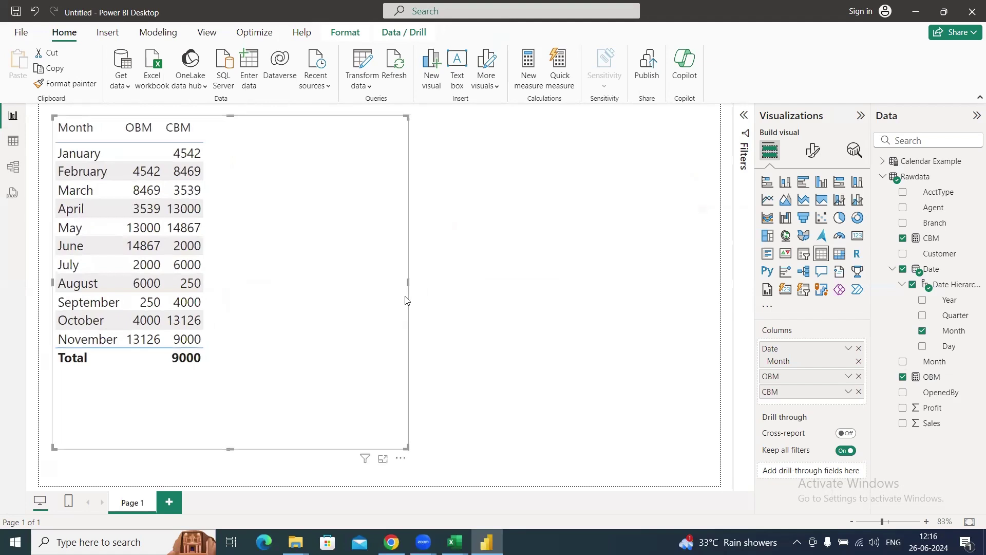
drag(409, 283, 297, 286)
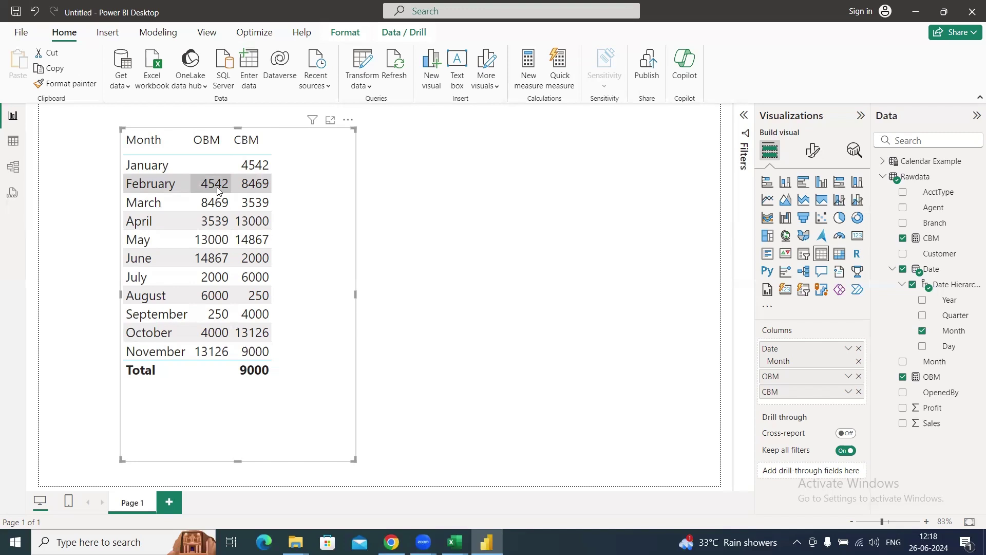
mouse_move(325, 240)
mouse_down()
mouse_move(279, 245)
mouse_move(311, 234)
mouse_up()
Step: Add a second table visual to the report page, showing Month from Rawdata's Date Hierarchy
click(519, 226)
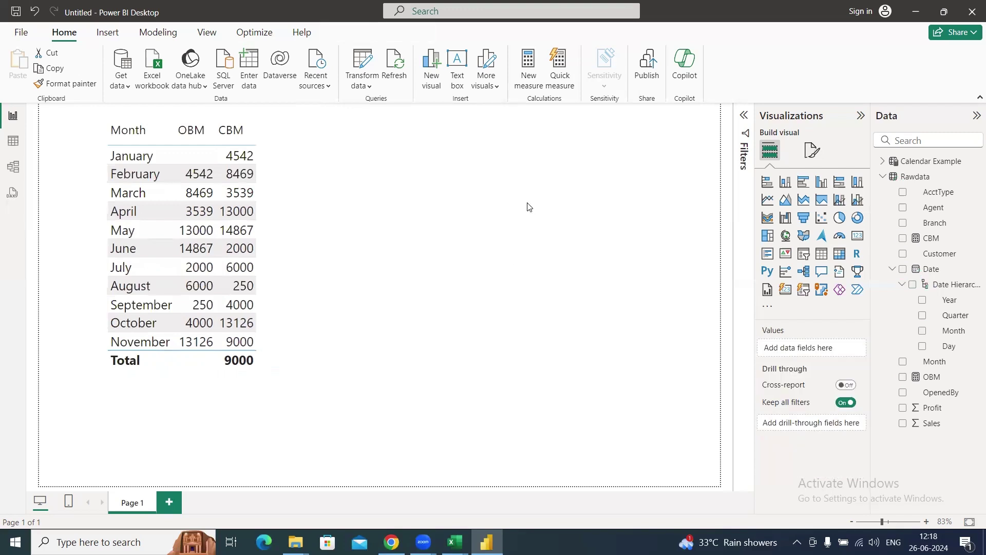
click(821, 254)
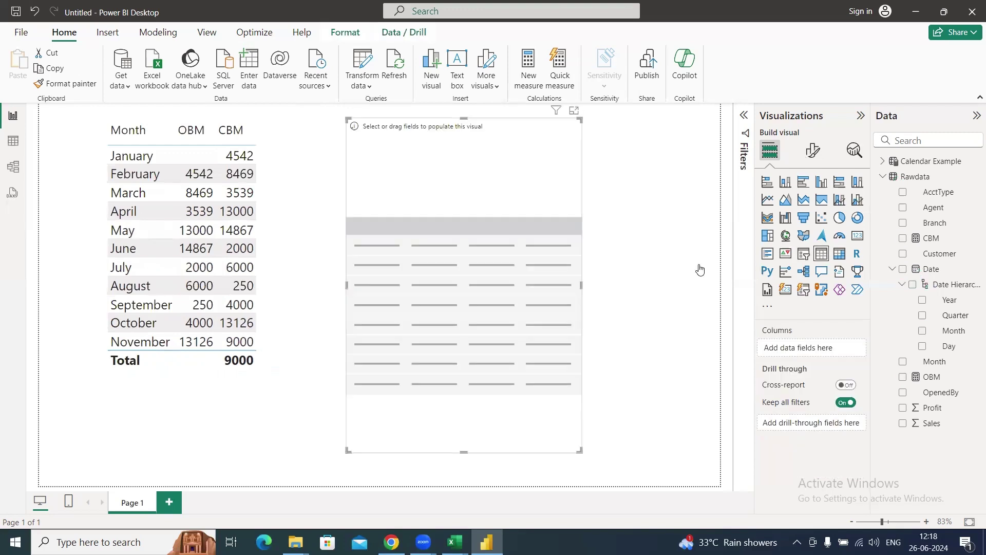
drag(958, 330, 793, 348)
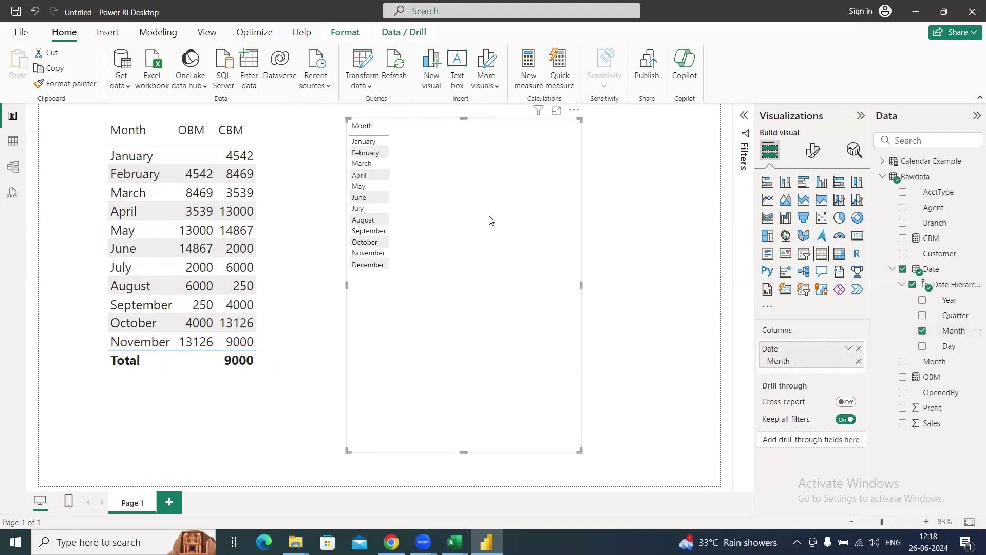
Step: Start a new measure in the Calendar Example table and name it Start of Month
click(529, 77)
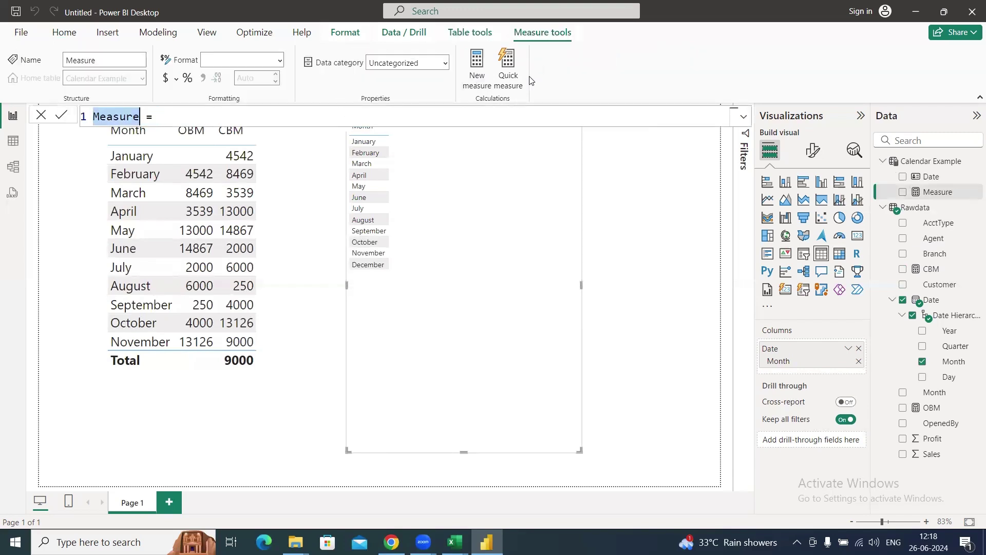
text(Start of Mo)
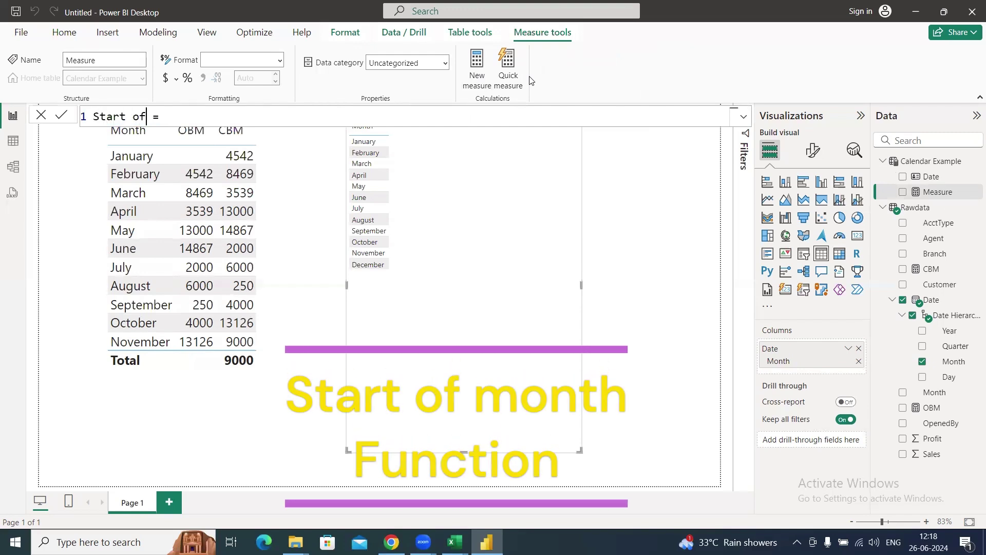
text(nth)
key(End)
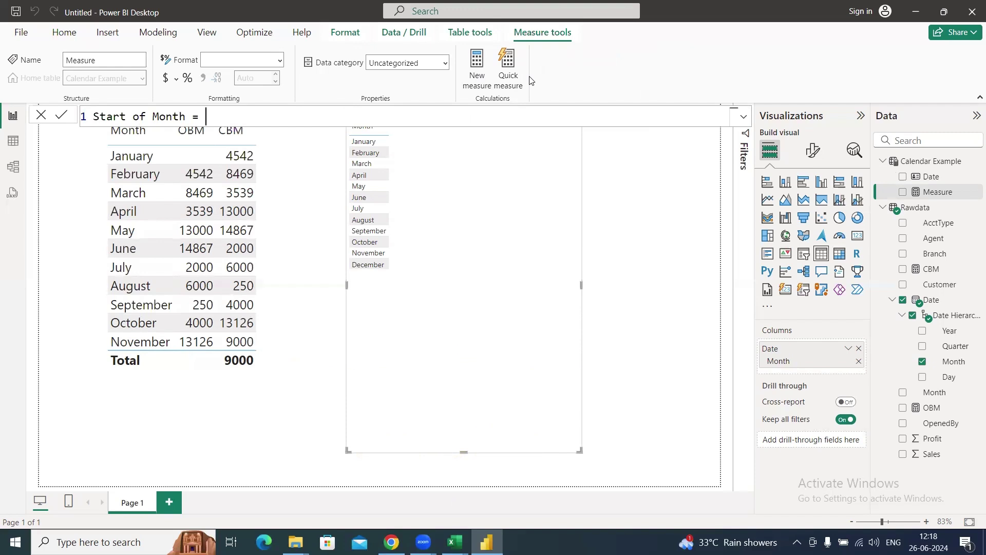
Step: Begin the Start of Month formula with CALCULATE, using SUM(Rawdata[Sales]) as its expression
text(cal)
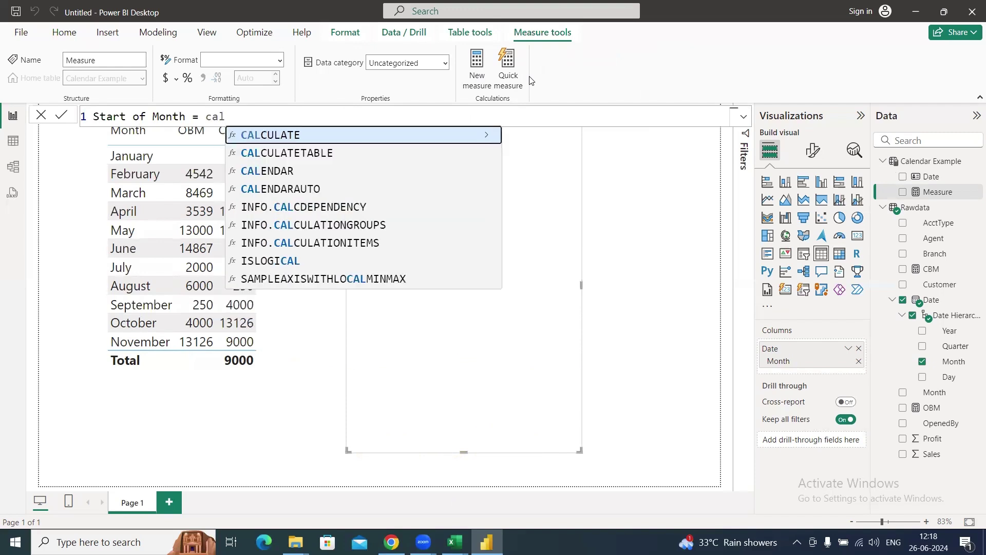
key(Tab)
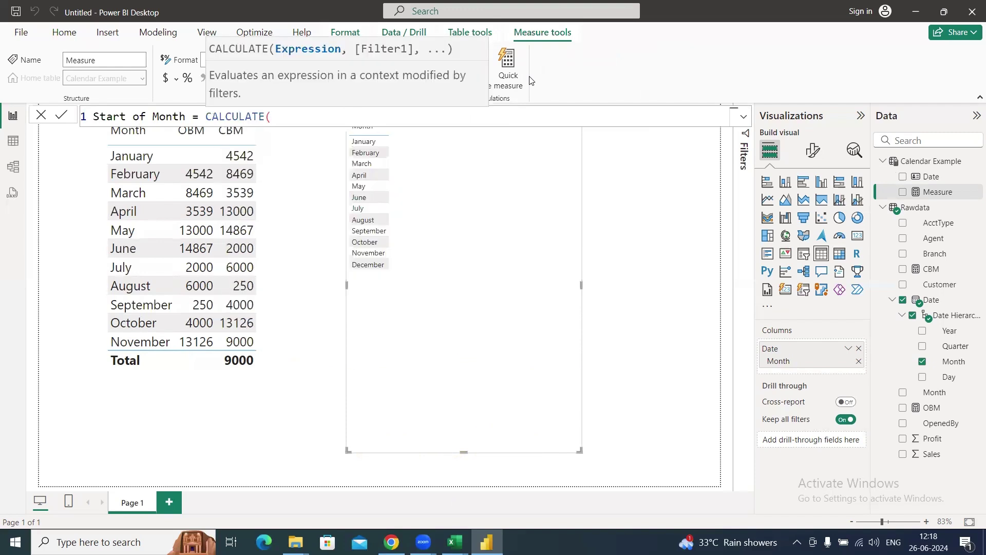
text(sum)
key(Tab)
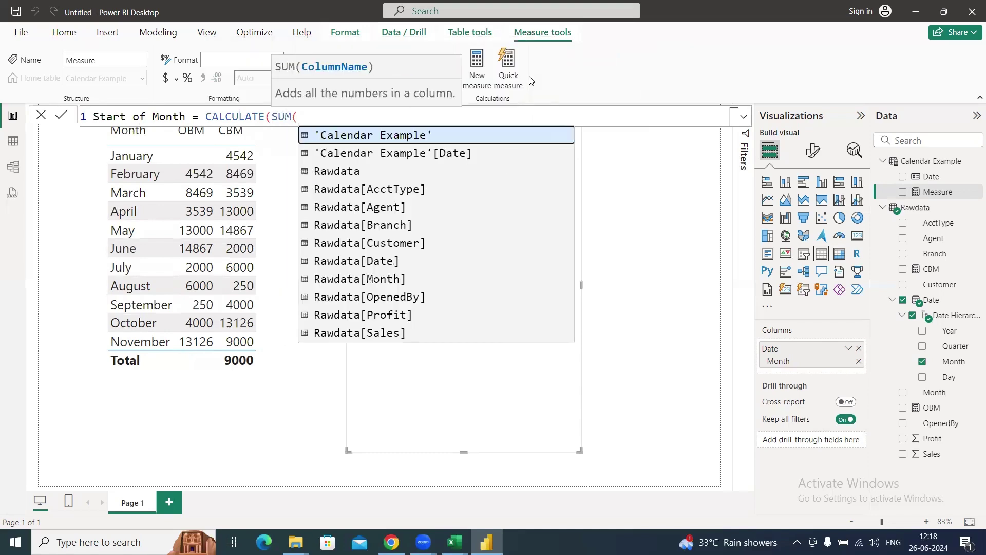
text(raw)
key(Down)
key(Down)
key(Down)
key(Down)
key(Down)
key(Down)
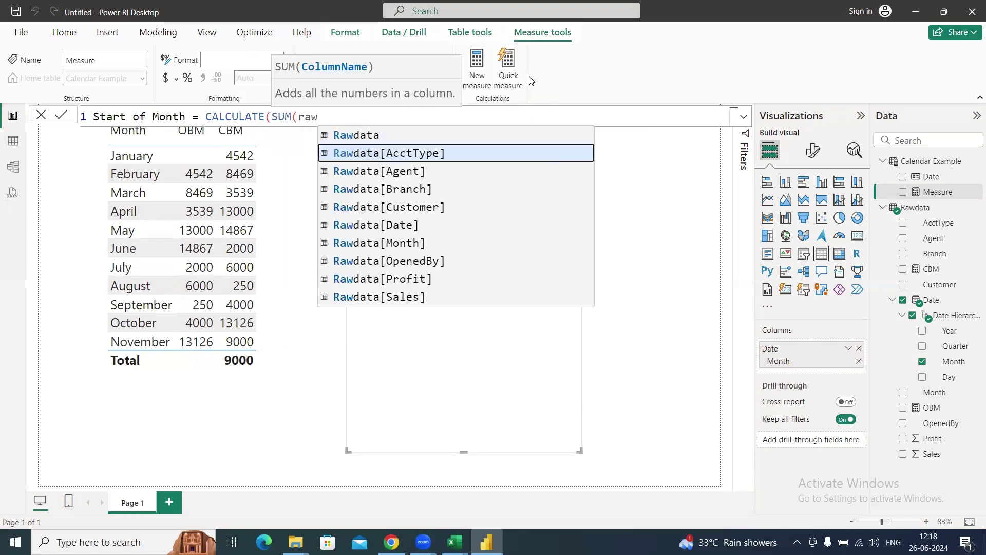
key(Down)
key(Down)
key(Tab)
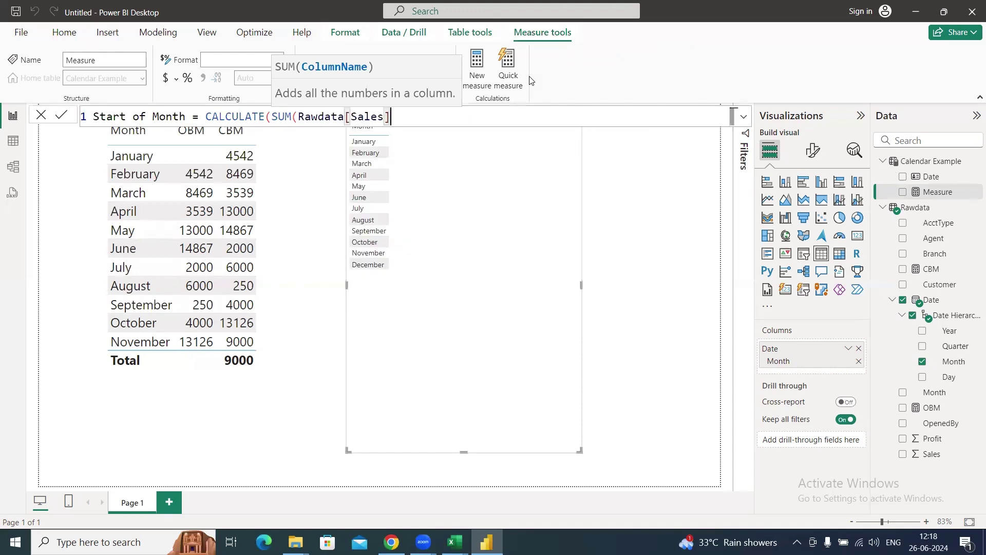
text(),)
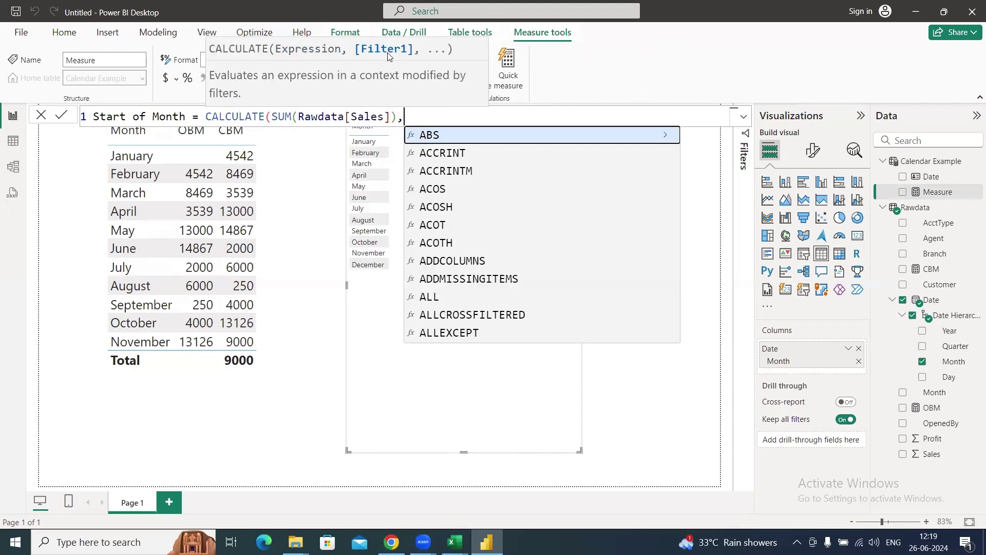
Step: Complete the CALCULATE formula with STARTOFMONTH(Rawdata[Date]) as the filter and commit the measure
text( start)
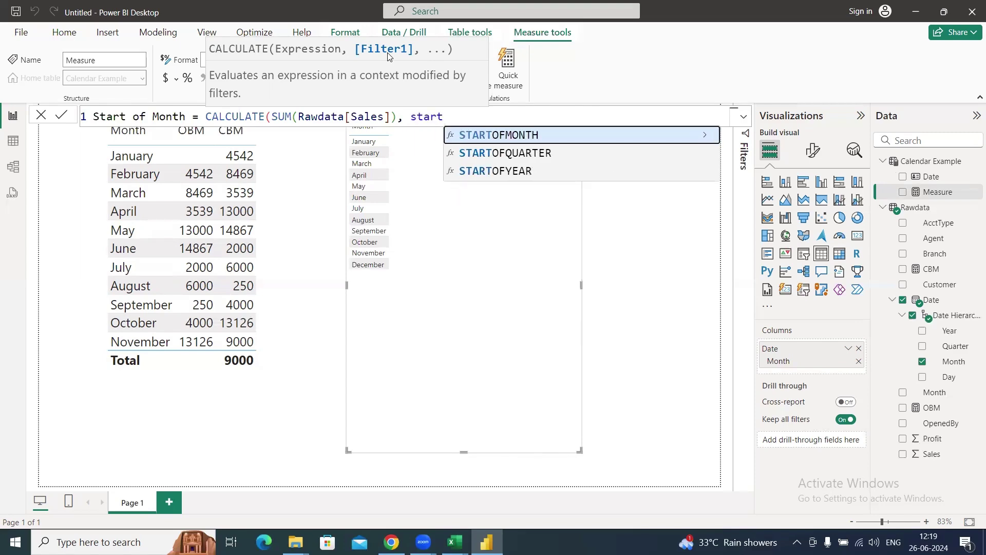
key(Tab)
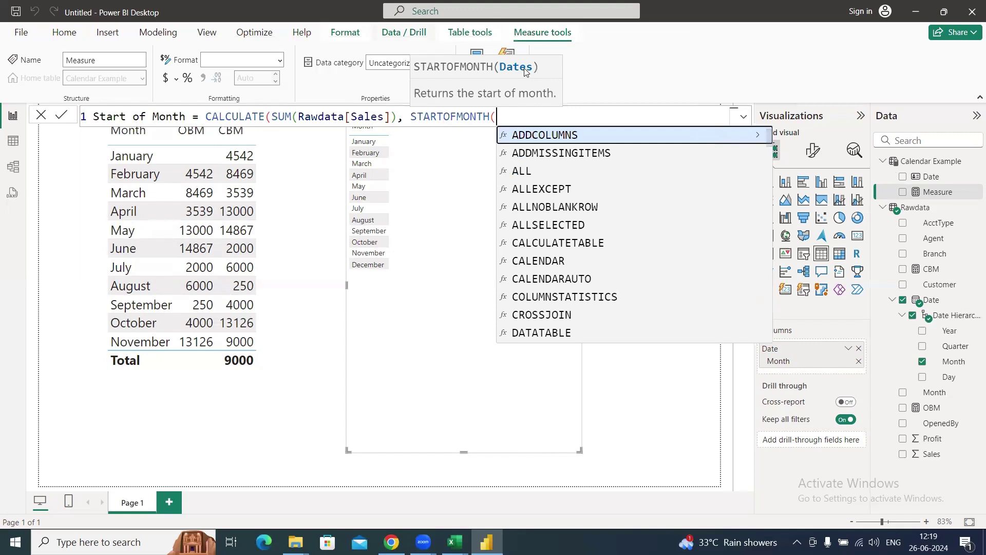
text(rawda)
key(Down)
key(Down)
key(Down)
key(Down)
key(Down)
key(Tab)
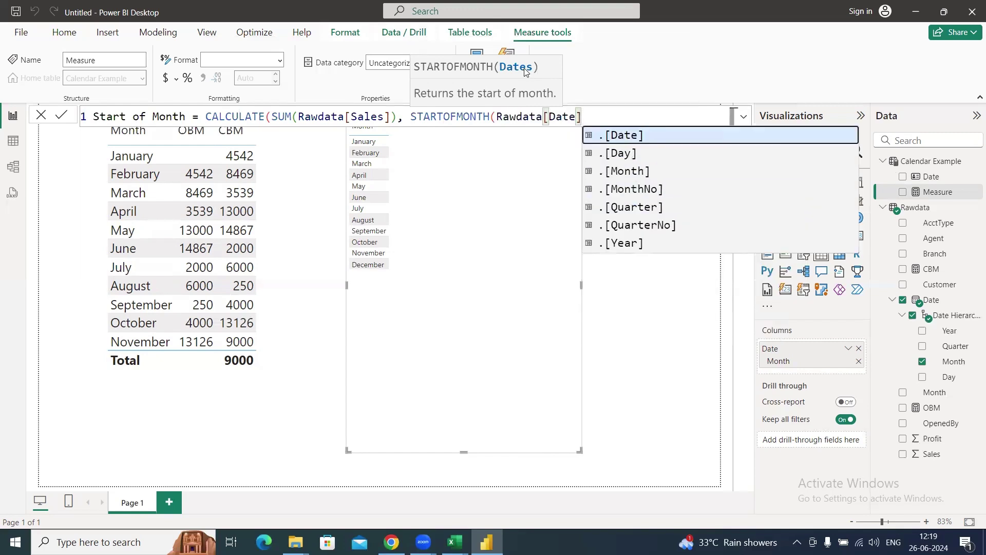
text()))
key(Return)
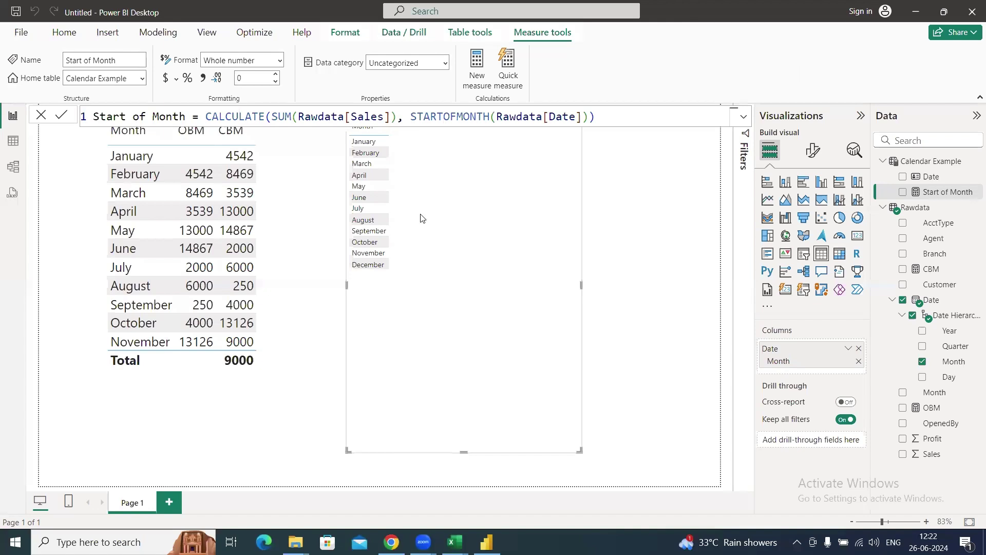
Step: Copy the full Start of Month formula into a new measure
click(604, 117)
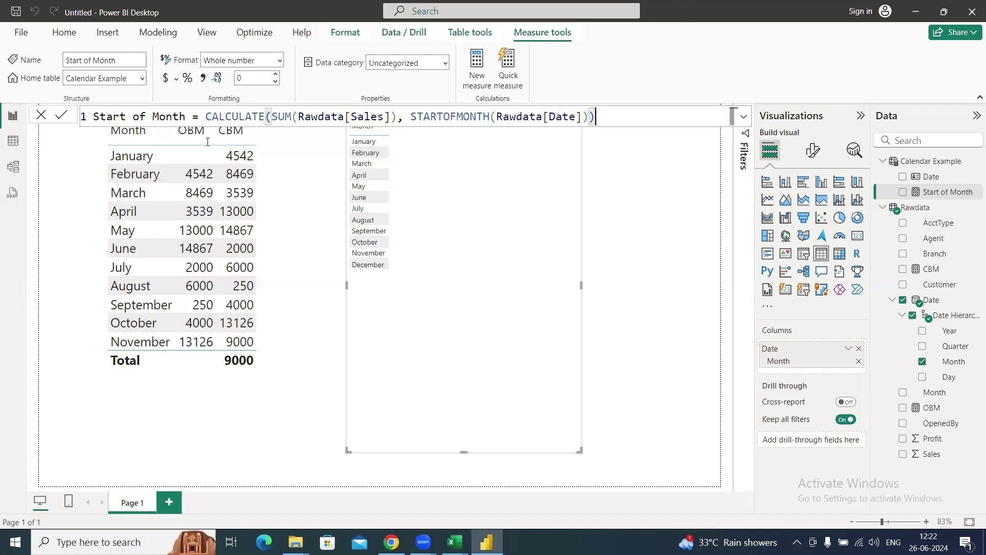
drag(73, 151, 95, 117)
key(ctrl+c)
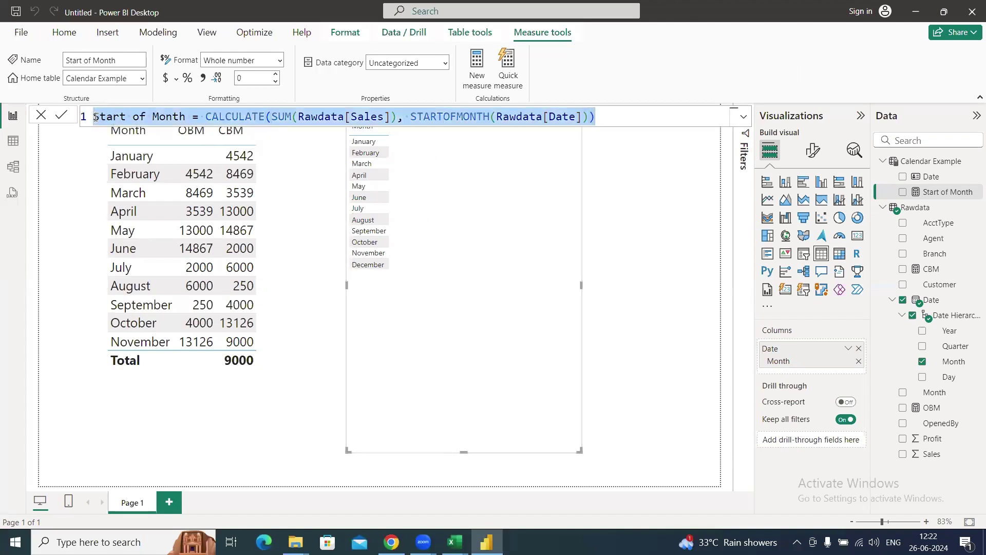
click(479, 82)
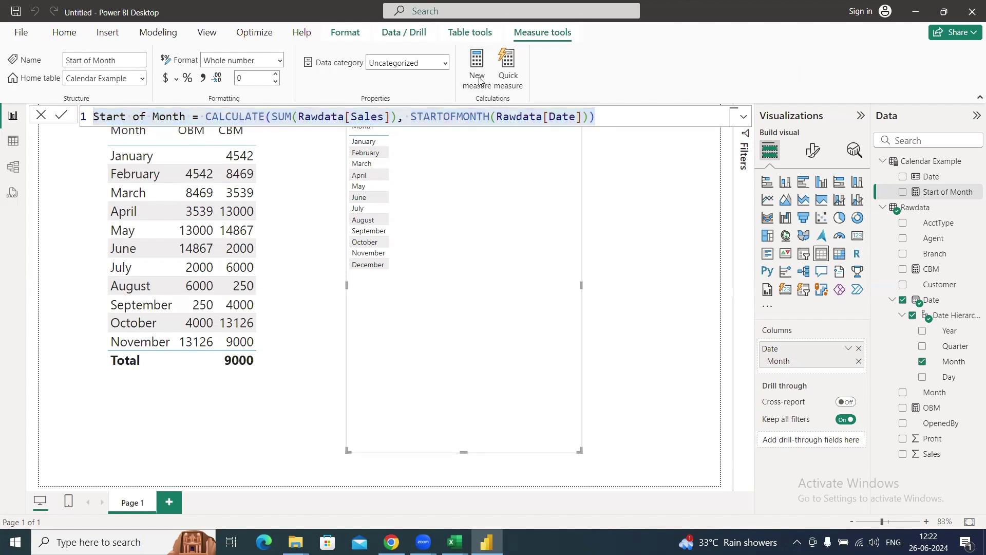
click(479, 81)
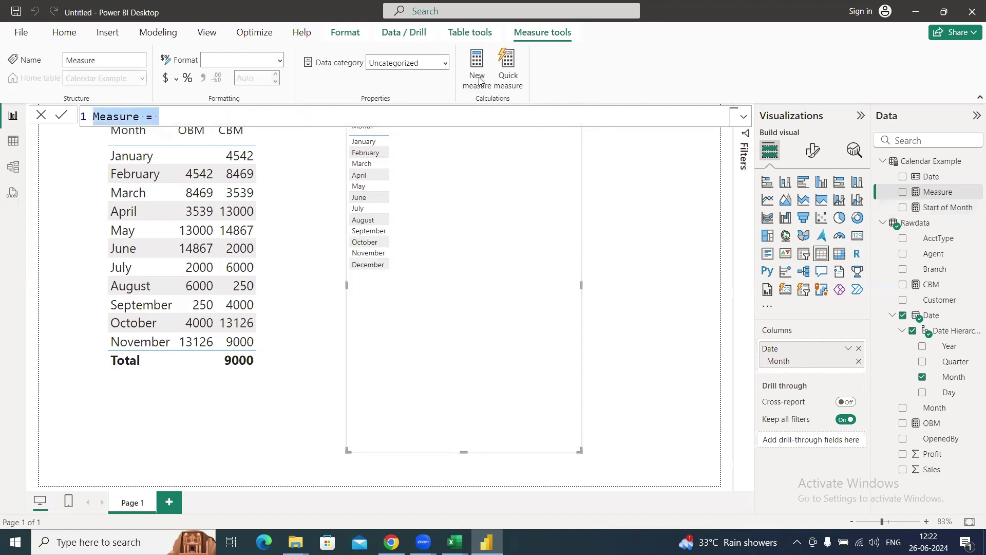
key(ctrl+v)
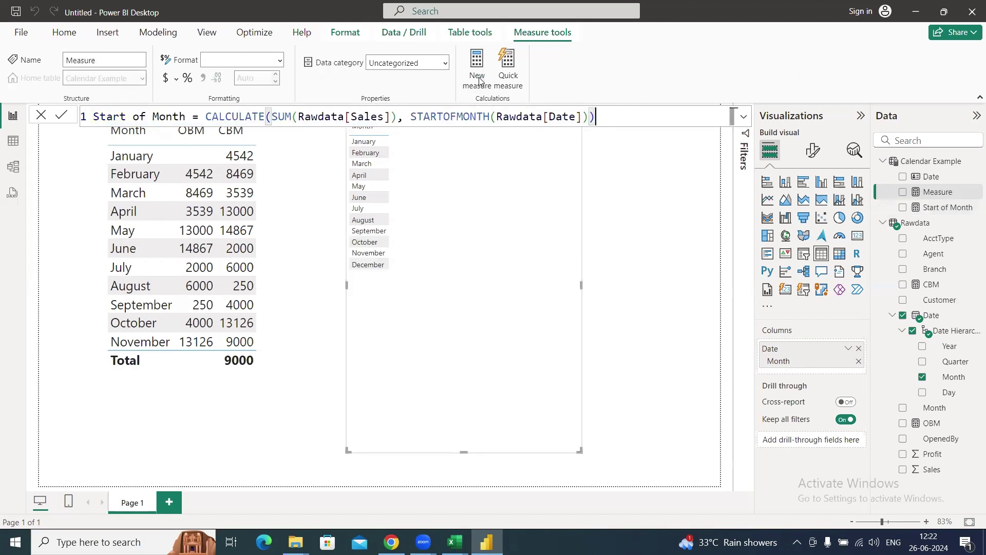
Step: Rename the copied measure End of Month, replace its STARTOFMONTH function with ENDOFMONTH, and commit it
double_click(128, 116)
text(End)
key(Right)
key(Right)
key(Right)
key(Right)
key(Right)
key(Right)
key(Right)
key(Right)
key(Right)
key(Right)
key(Right)
key(Right)
key(Right)
key(Right)
key(Right)
key(Right)
key(Right)
key(Right)
key(Right)
key(Right)
key(Right)
key(Right)
key(Right)
key(Right)
key(Right)
key(Right)
key(Right)
key(Right)
key(Right)
key(Right)
key(Right)
key(Right)
key(Right)
key(Right)
key(Right)
key(Right)
key(Right)
key(Right)
key(Right)
key(Right)
key(shift+Left)
key(shift+Left)
key(shift+Left)
key(shift+Left)
key(shift+Left)
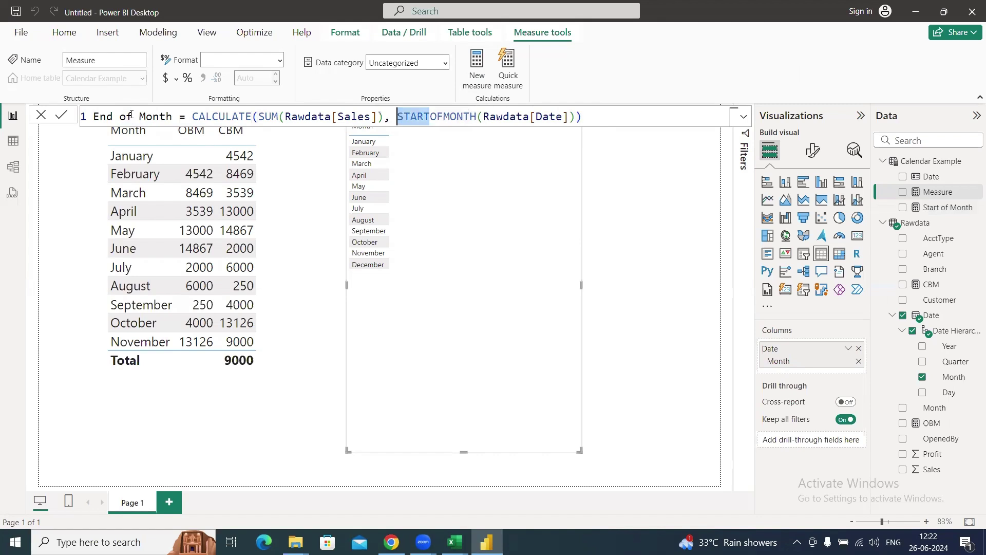
text(End)
key(Tab)
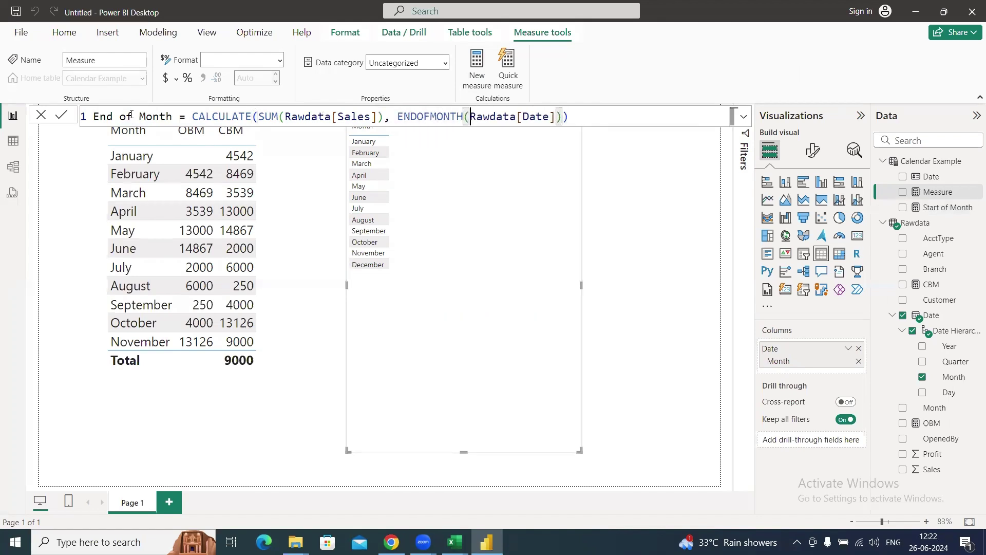
key(Return)
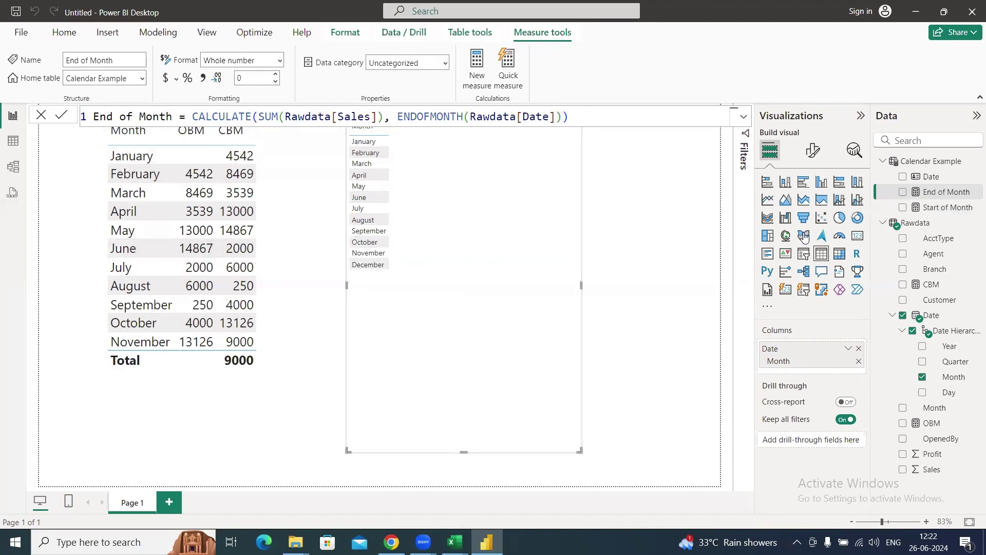
Step: Enlarge the values text in the new month table and set its column header font size to 17
click(813, 150)
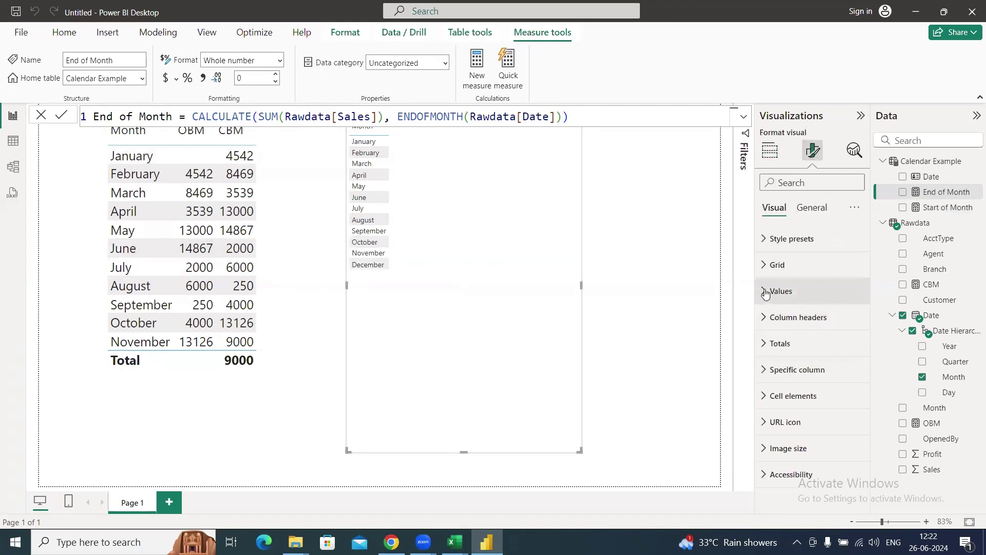
click(767, 293)
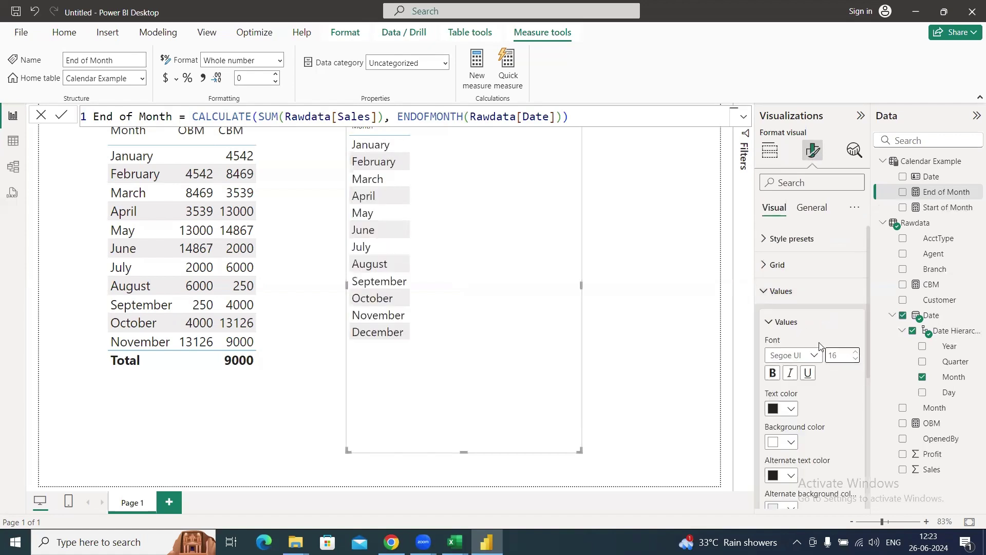
click(766, 297)
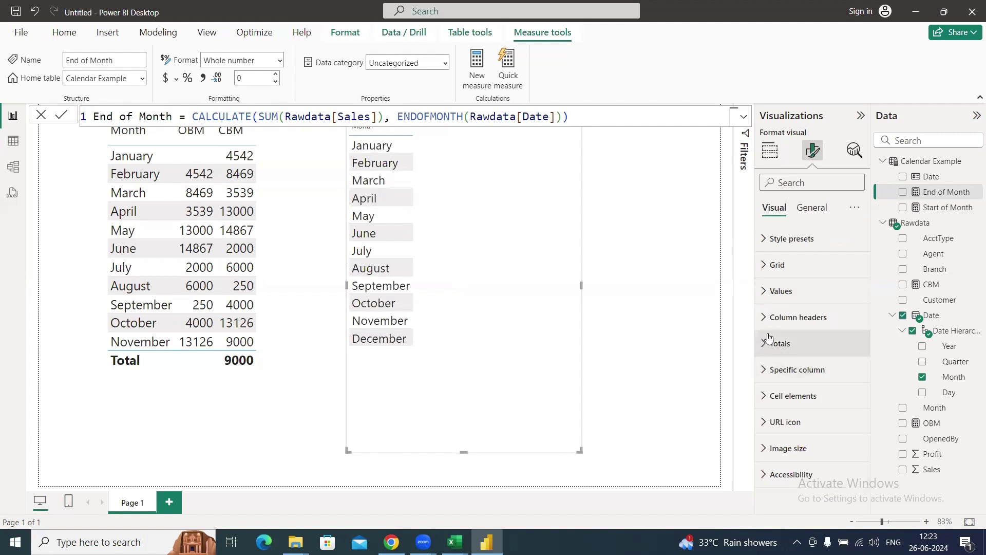
click(774, 317)
click(856, 380)
click(856, 380)
click(856, 379)
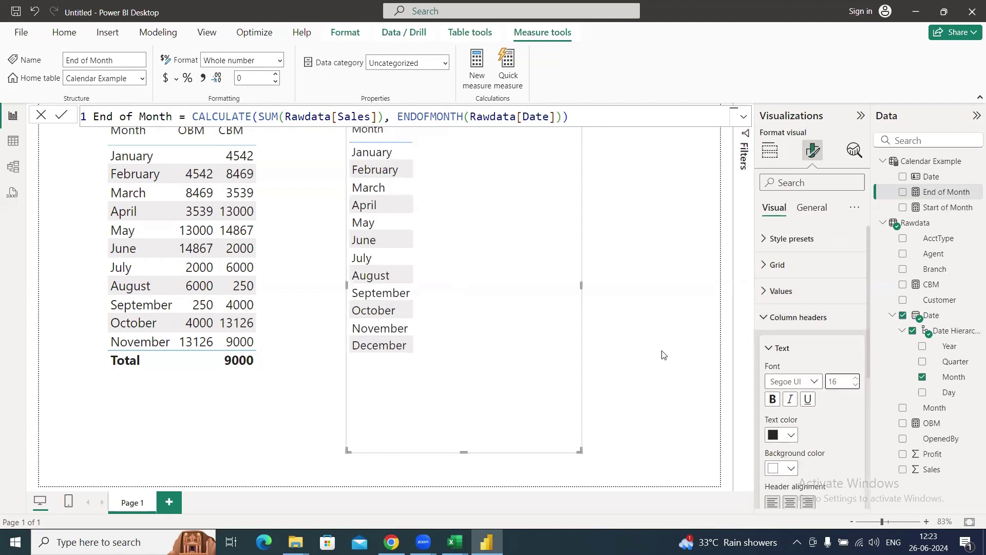
click(856, 380)
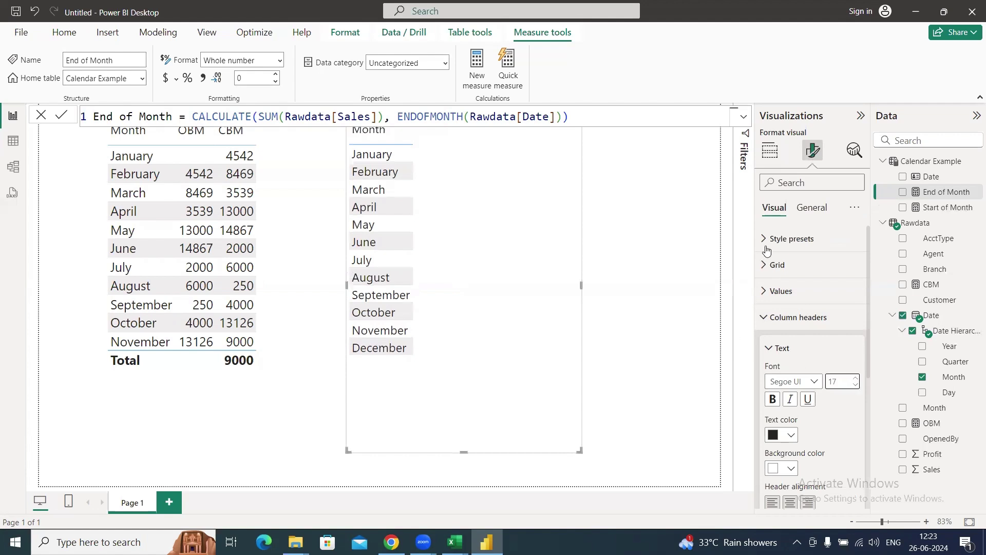
Step: Add the Start of Month and End of Month measures as columns of the new month table
click(770, 150)
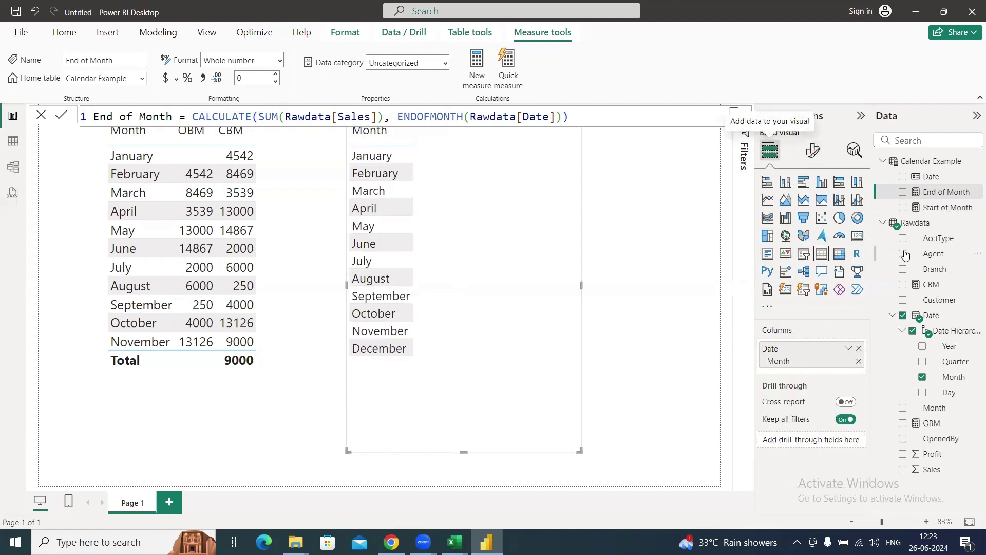
drag(945, 214, 824, 368)
drag(947, 192, 820, 391)
click(667, 252)
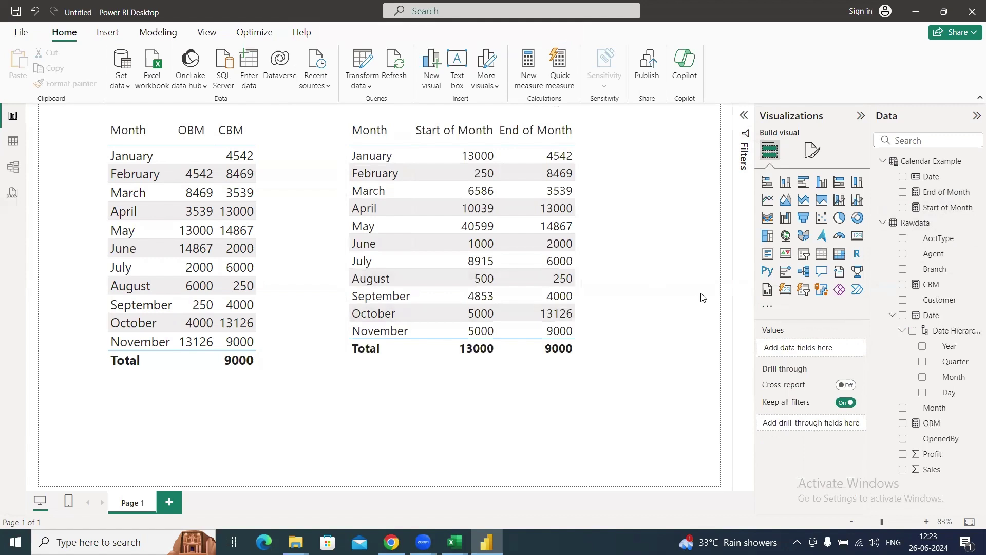
Step: Set the page wallpaper to a light purple and widen the gap between the two tables by moving the Start/End of Month table
click(812, 150)
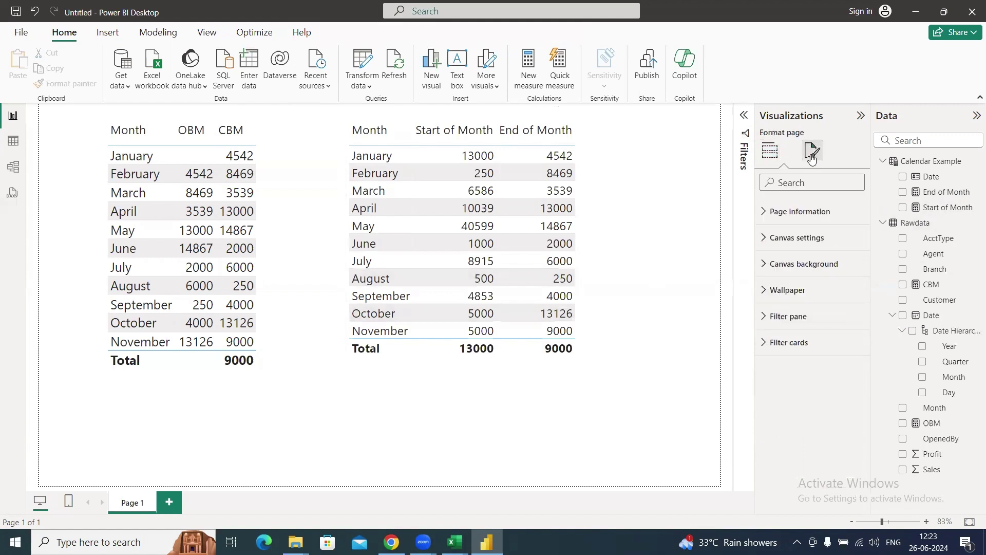
click(763, 291)
click(791, 334)
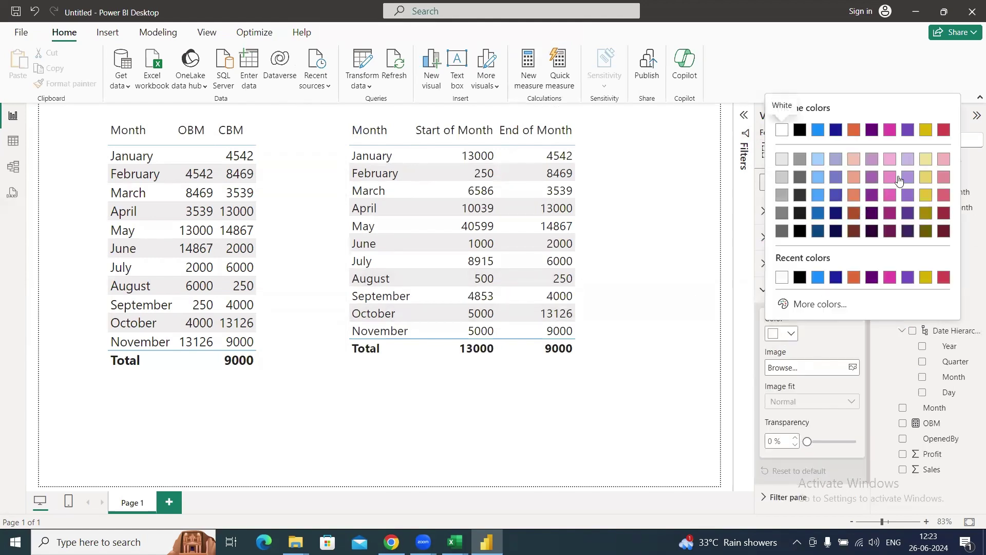
click(908, 177)
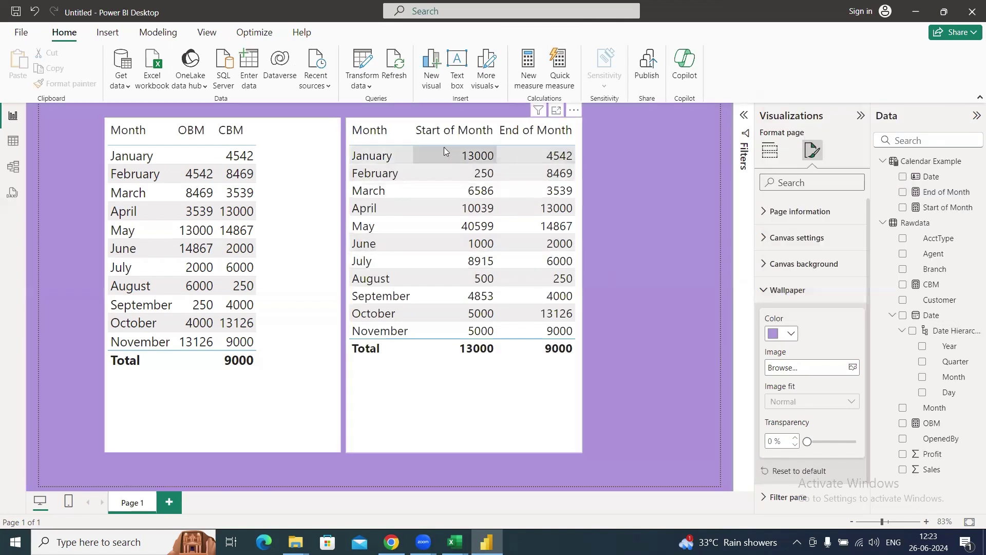
click(480, 129)
drag(510, 118, 552, 124)
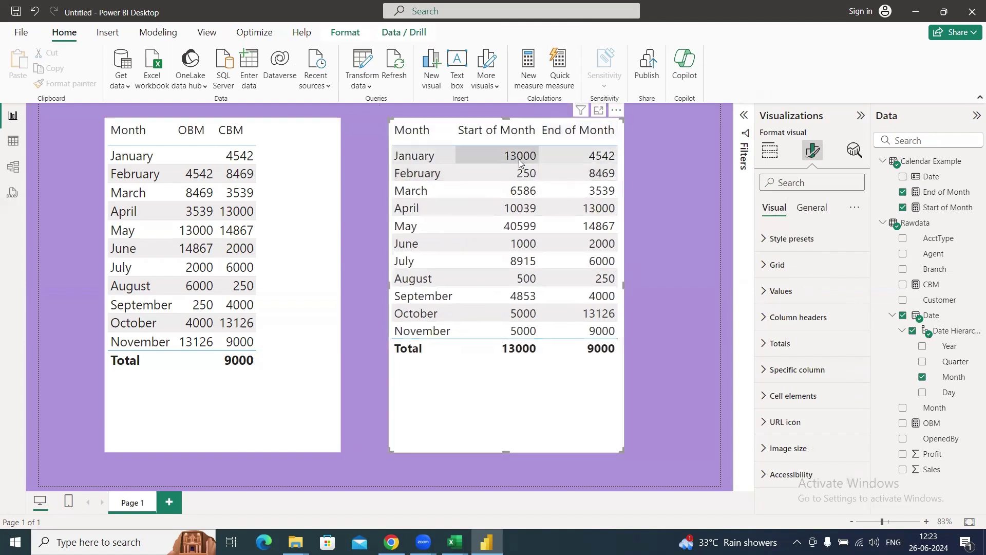
Step: Switch to the RawData workbook in Excel and highlight the 01-Jan-22 date, month and sales cells
key(alt+Tab)
key(alt+Tab)
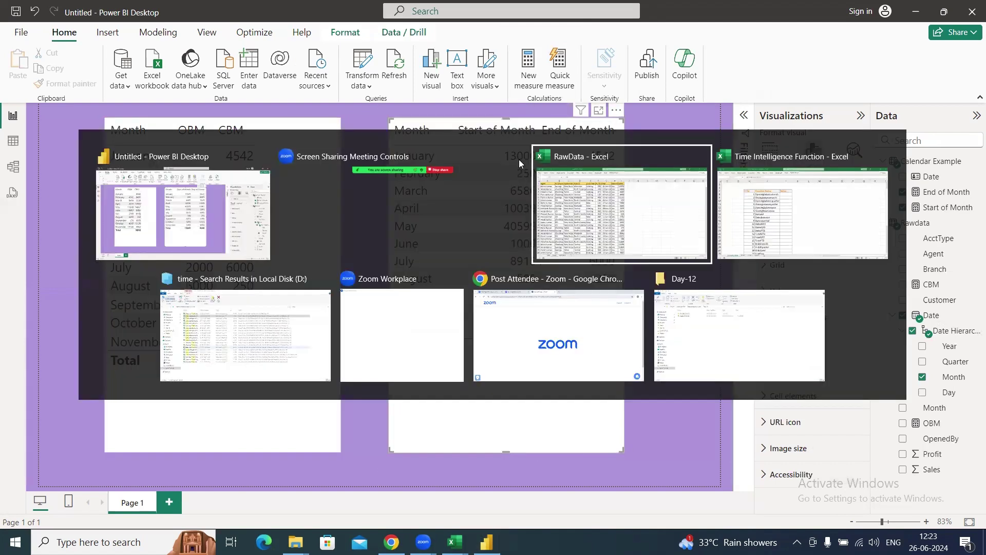
click(414, 145)
key(Up)
key(Up)
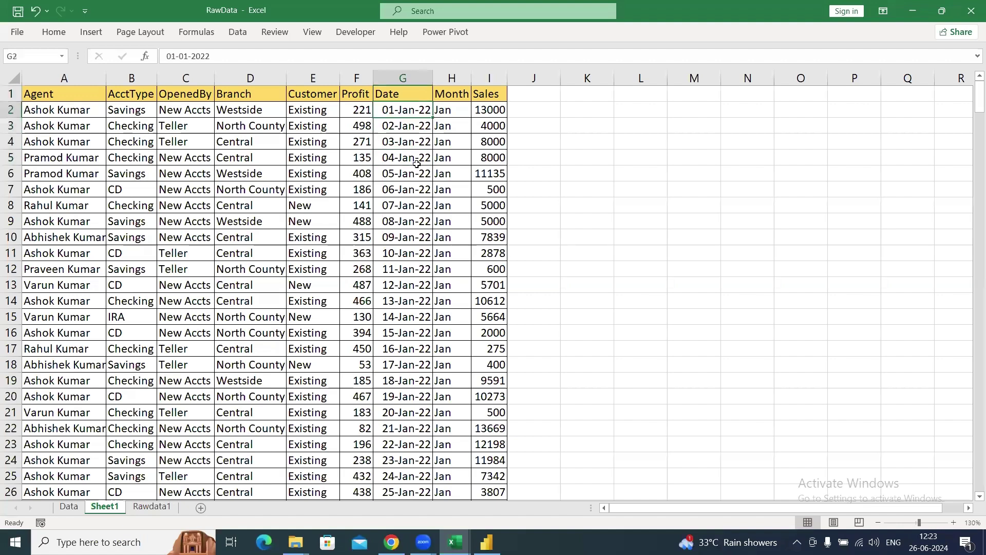
key(shift+Right)
key(shift+Right)
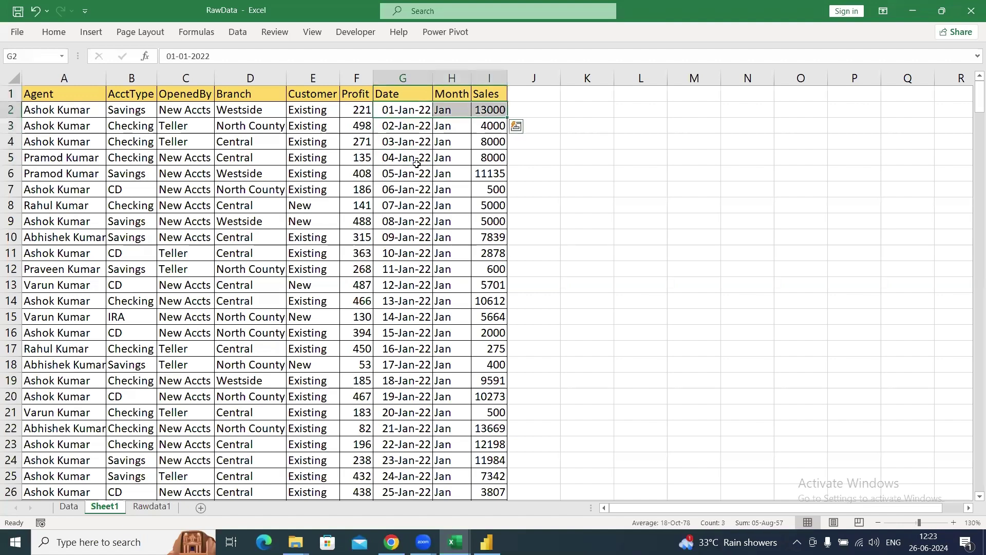
Step: Locate the 31-Jan-22 sales in the RawData workbook and compare it with February's OBM in Power BI
key(Down)
key(Down)
key(Down)
key(Down)
key(Down)
key(Down)
key(Down)
key(Down)
key(Down)
key(Down)
key(Down)
key(Down)
key(Down)
key(Down)
key(Down)
key(Down)
key(Down)
key(Down)
key(Down)
key(Down)
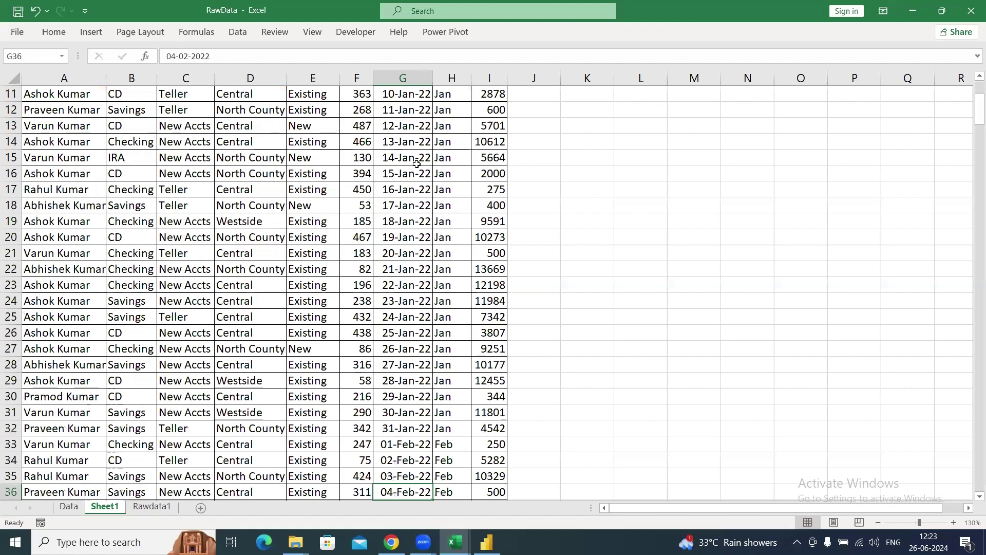
key(Down)
key(Down)
key(Down)
key(Down)
key(Down)
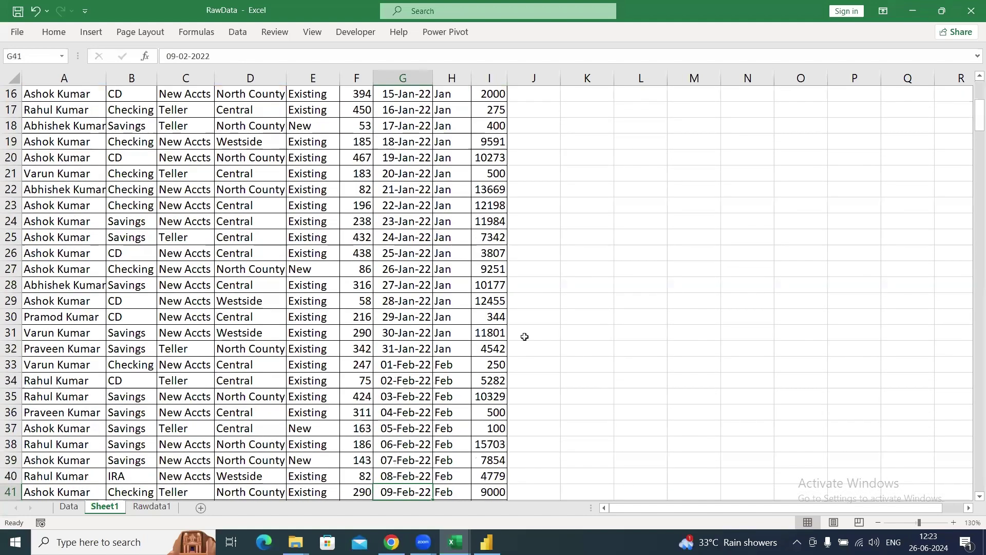
click(394, 351)
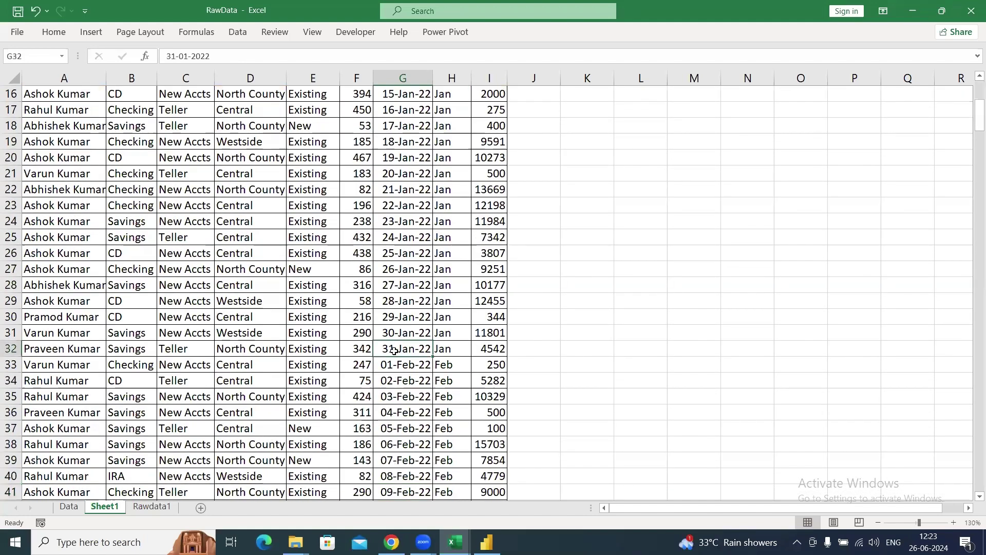
drag(394, 351, 539, 346)
click(550, 345)
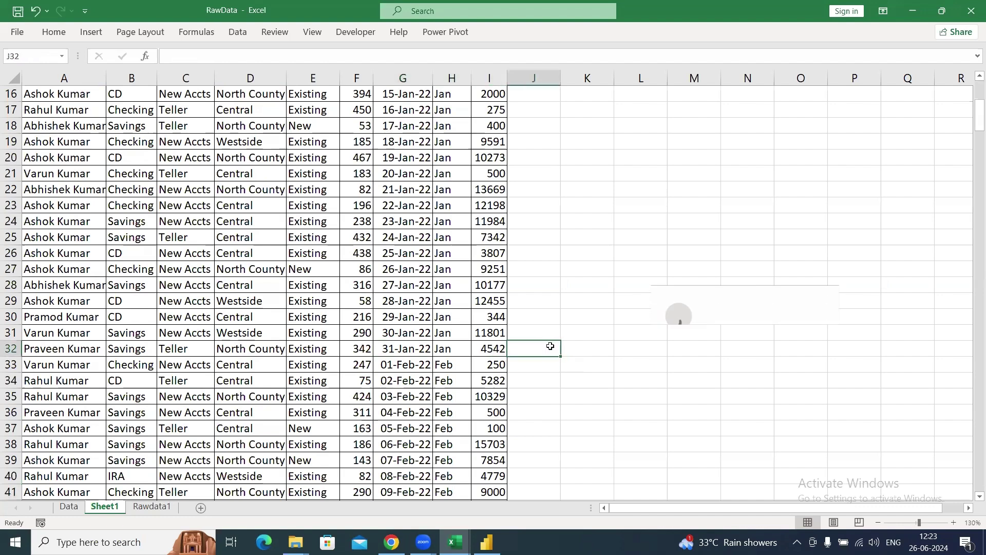
click(482, 352)
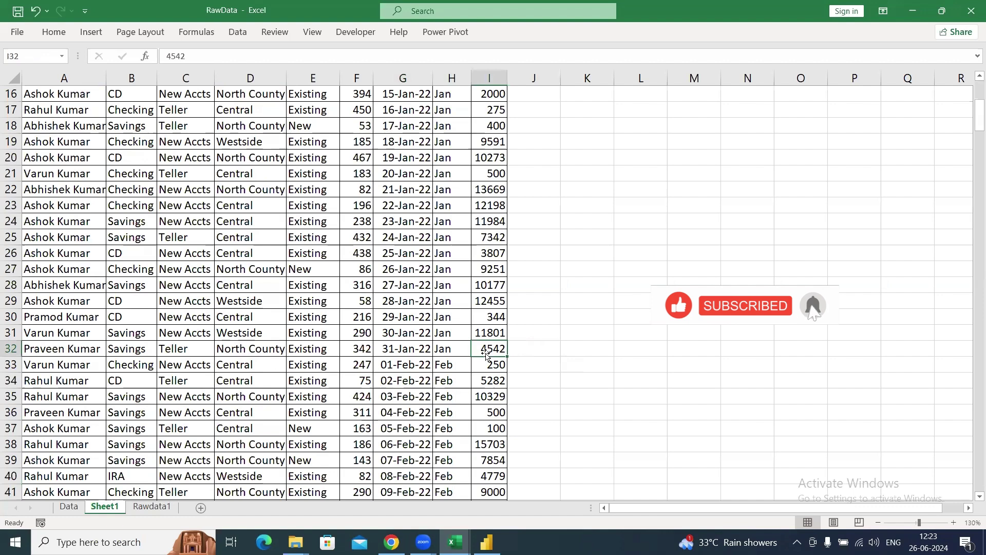
key(alt+Tab)
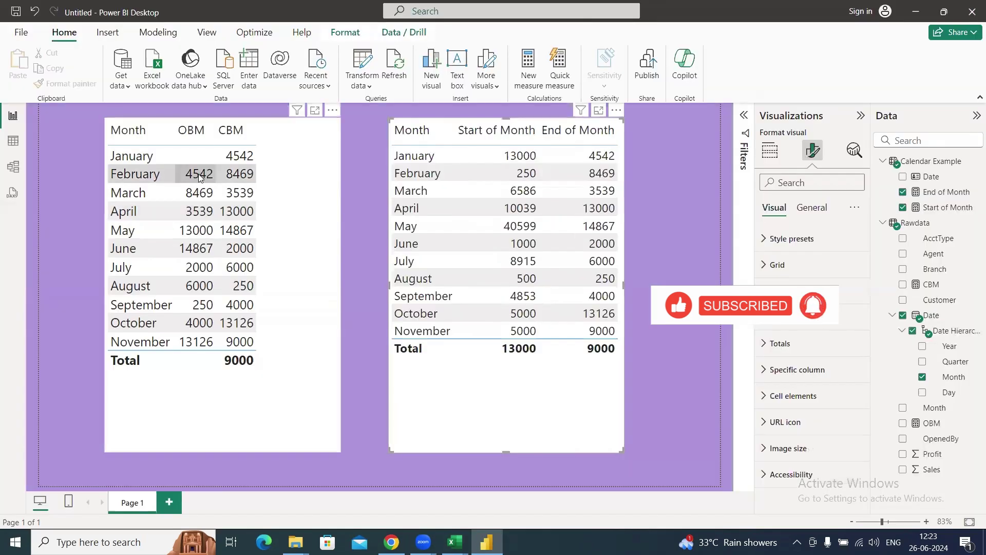
Step: Highlight the 01-Feb-22 sales row in the RawData workbook and compare it with February's Start of Month in Power BI
key(alt+Tab)
drag(492, 364, 382, 365)
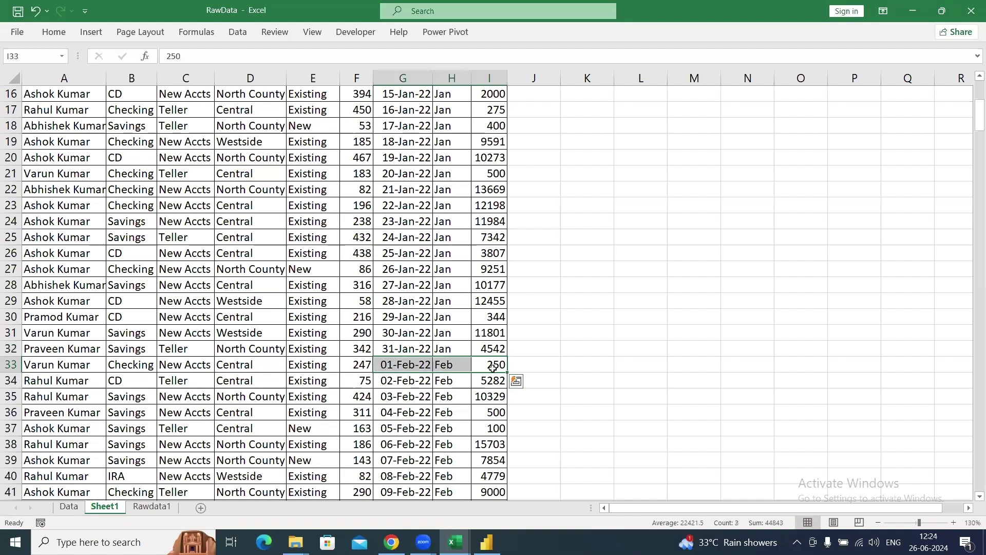
key(alt+Tab)
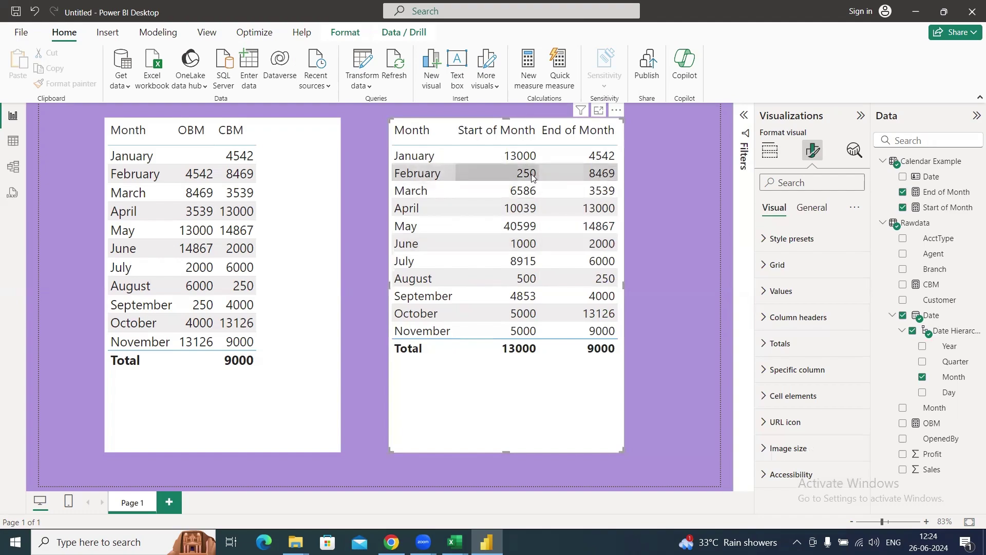
Step: Highlight the 28-Feb-22 sales row in the RawData workbook and compare it with March's OBM in Power BI
key(alt+Tab)
scroll(530, 174, down, 7)
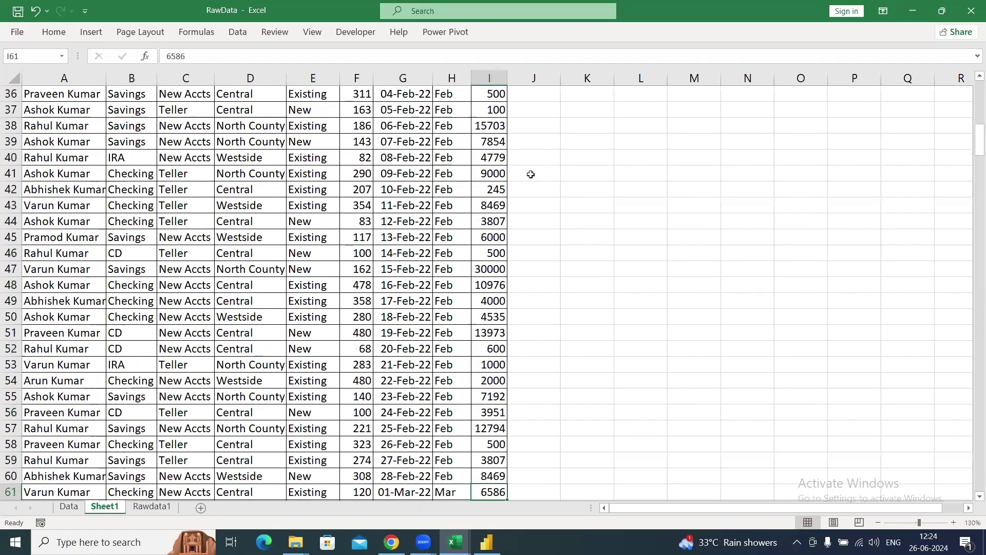
key(Down)
key(Down)
key(Down)
key(Down)
key(Down)
key(Down)
key(Down)
key(Down)
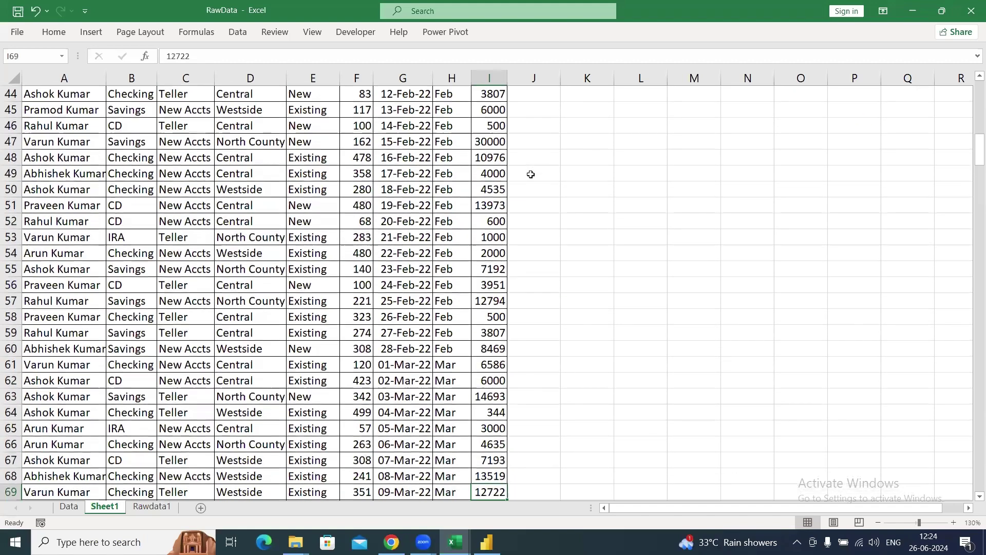
drag(529, 349, 405, 351)
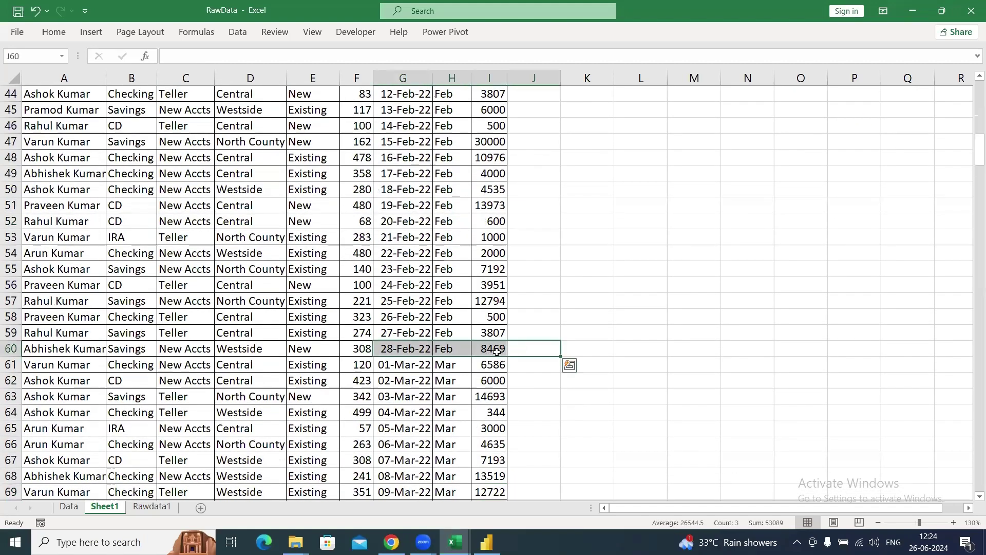
key(alt+Tab)
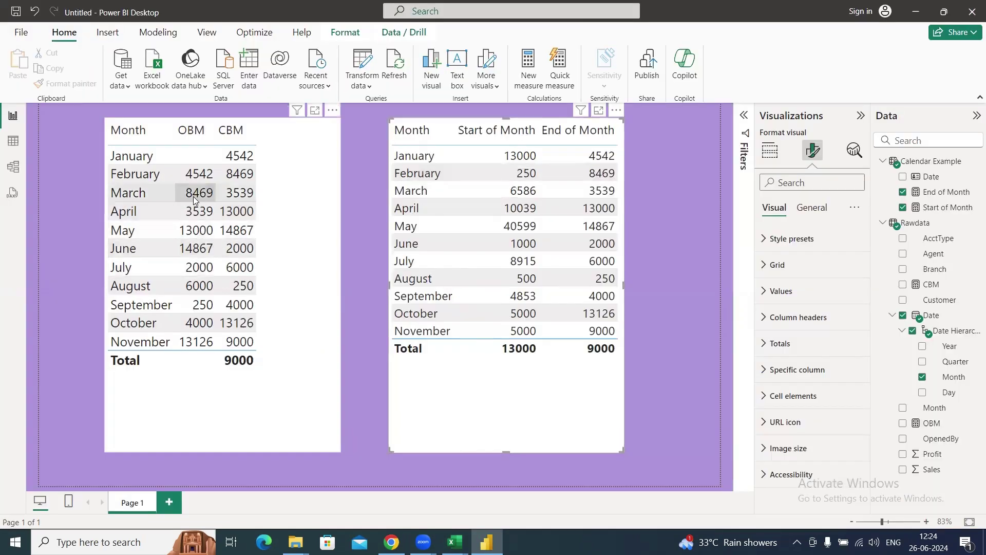
Step: Check the 01-Mar-22 sales cell in the RawData workbook against March's Start of Month in Power BI
key(alt+Tab)
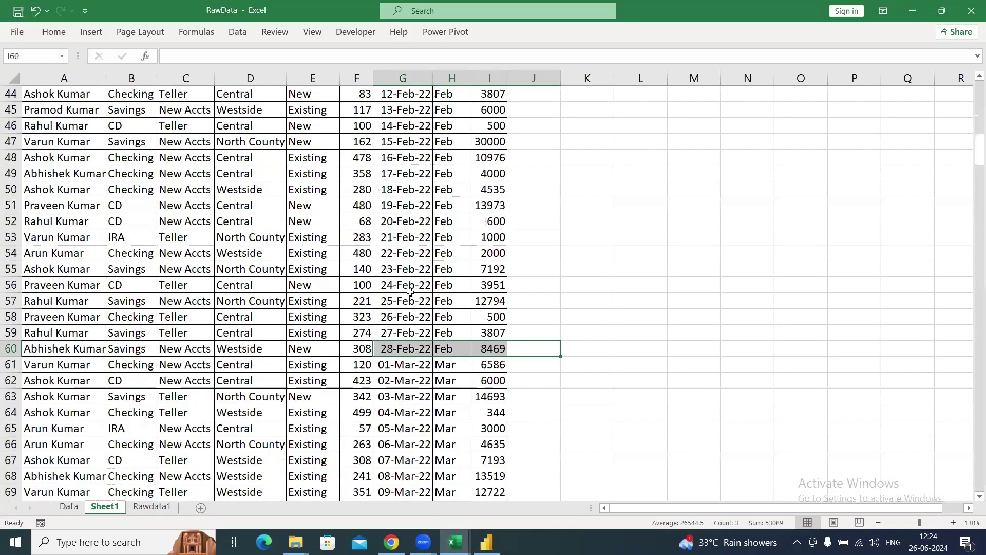
click(490, 366)
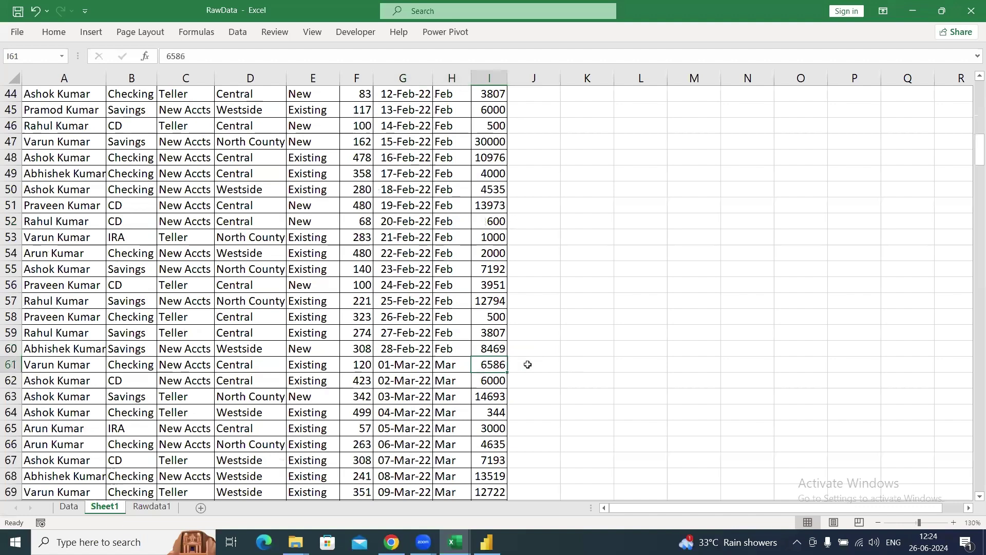
key(alt+Tab)
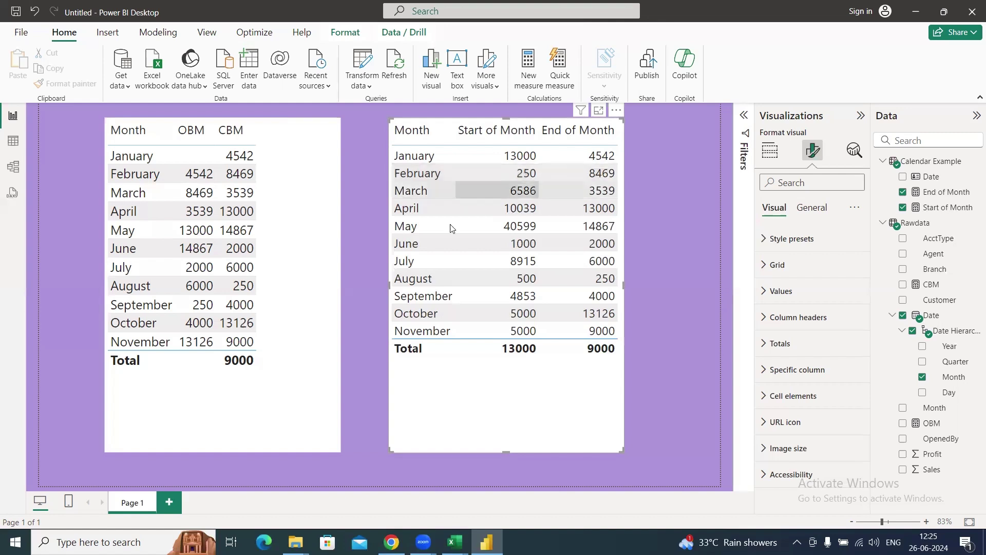
Step: Rename the report page from Page 1 to OPM
right_click(131, 506)
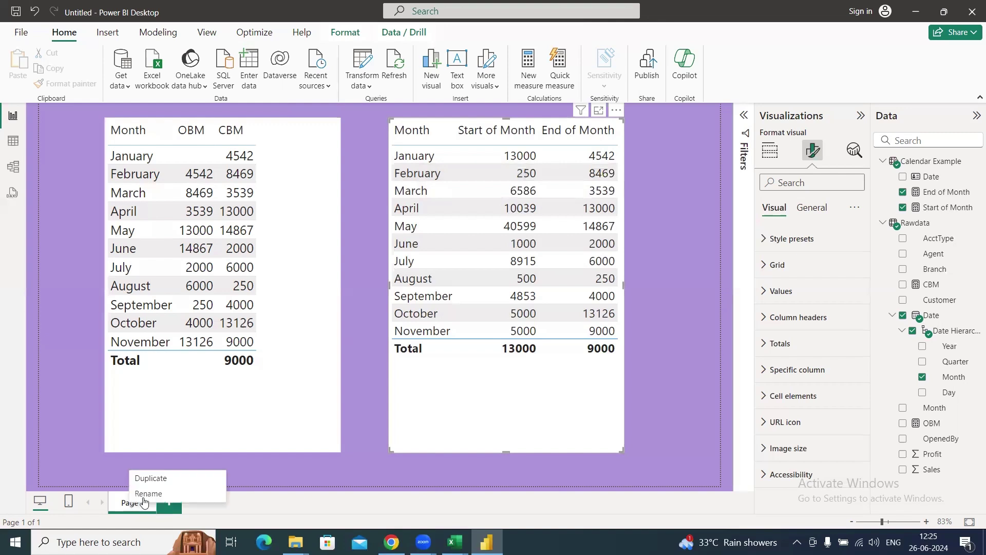
click(166, 500)
key(BackSpace)
key(BackSpace)
key(BackSpace)
key(BackSpace)
key(BackSpace)
key(BackSpace)
text(OPM)
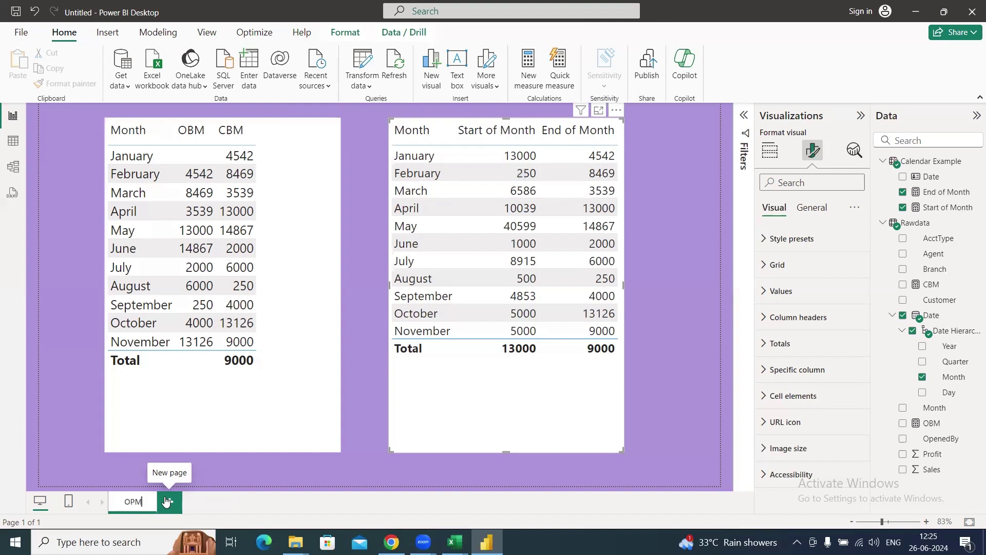
click(218, 509)
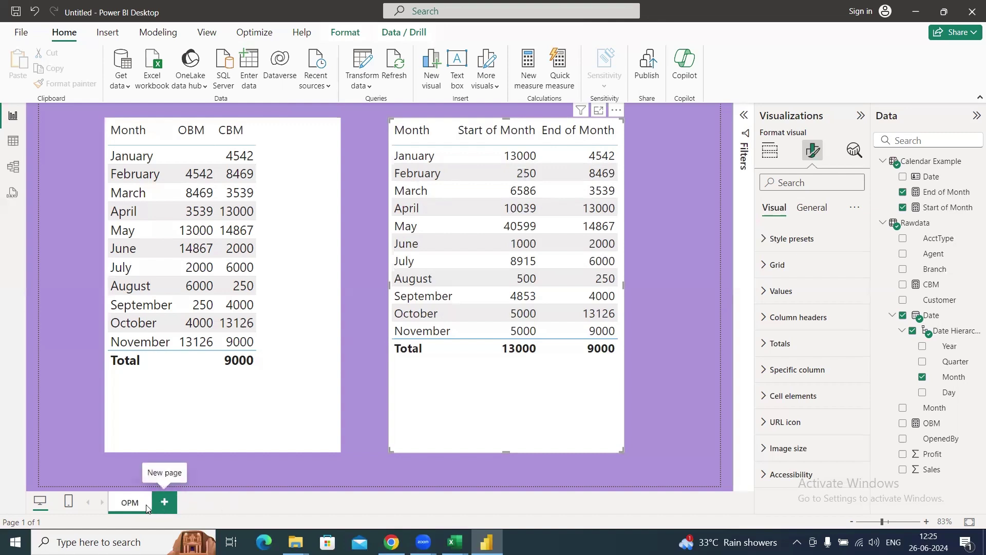
Step: Extend the report page's name to OPM VS SOM
right_click(168, 504)
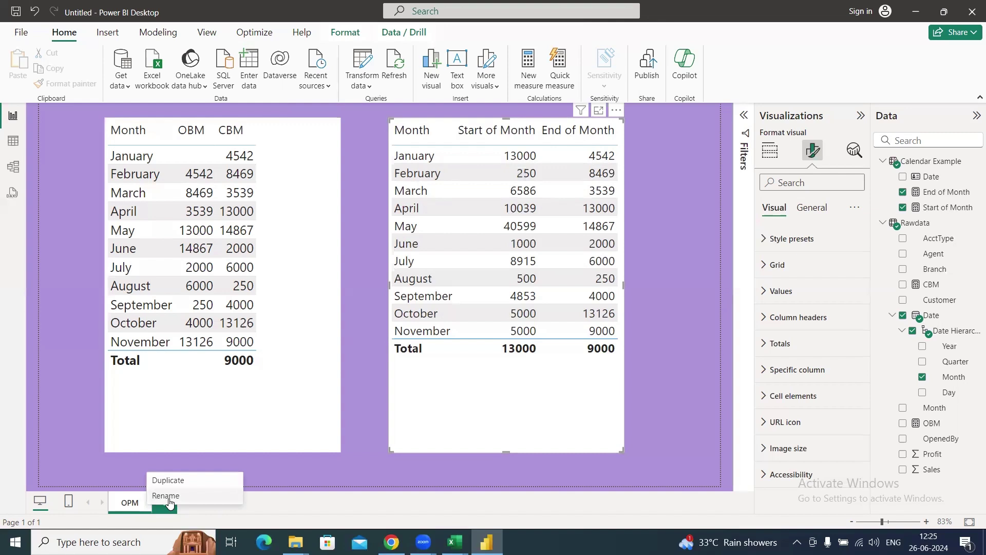
click(167, 496)
text(VS)
key(BackSpace)
key(BackSpace)
key(BackSpace)
key(BackSpace)
key(BackSpace)
key(BackSpace)
text(SOM)
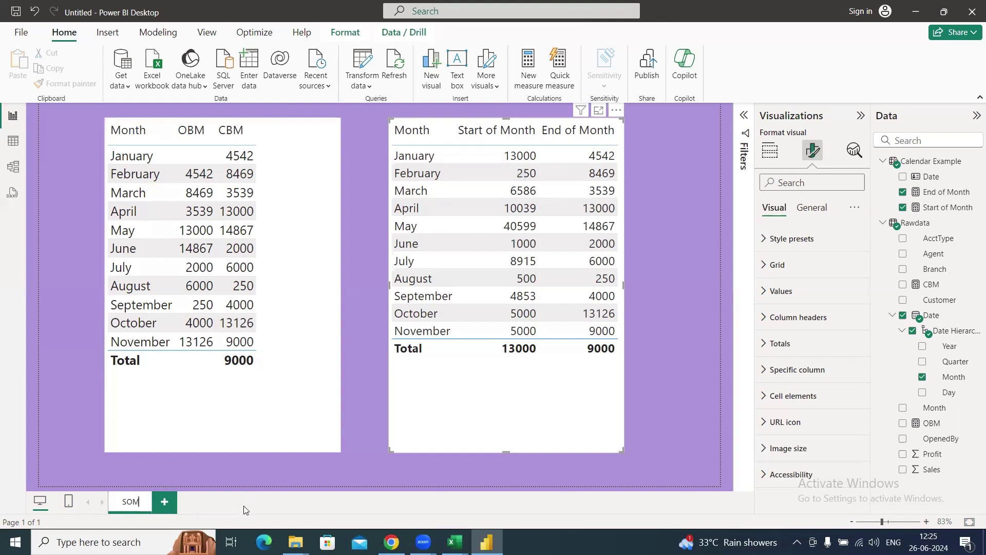
key(Return)
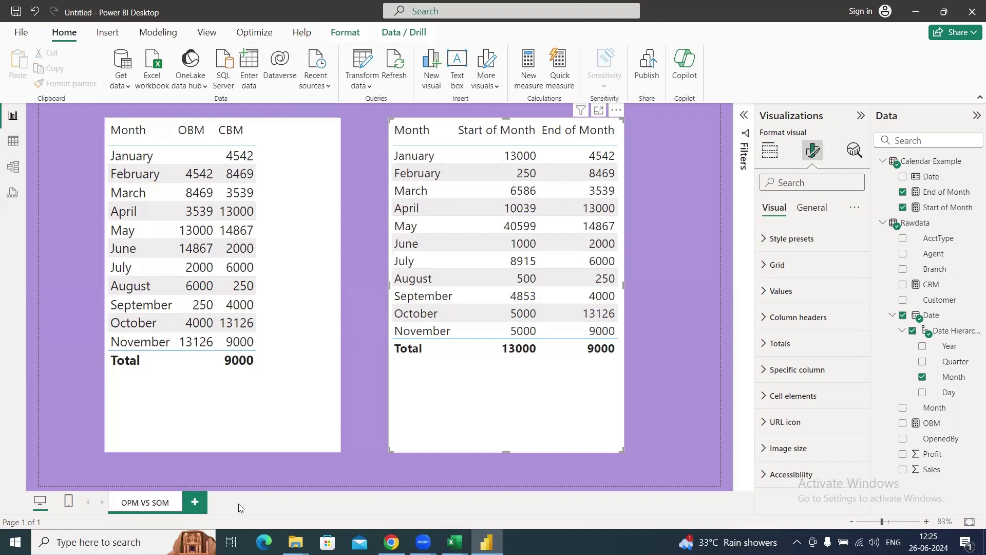
Step: Add a new report page and check the Time Intelligence Function workbook for the next functions to cover
click(195, 503)
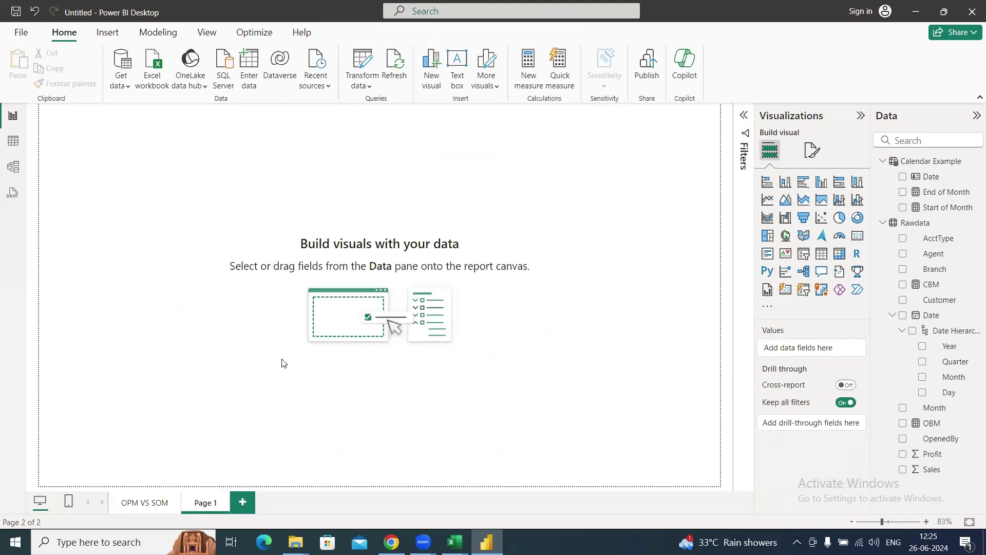
mouse_move(455, 542)
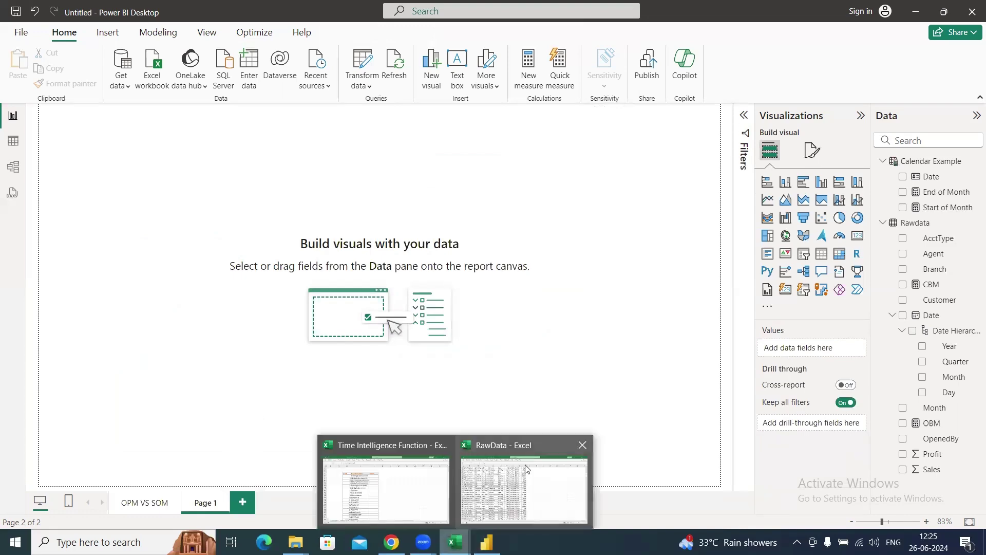
click(414, 510)
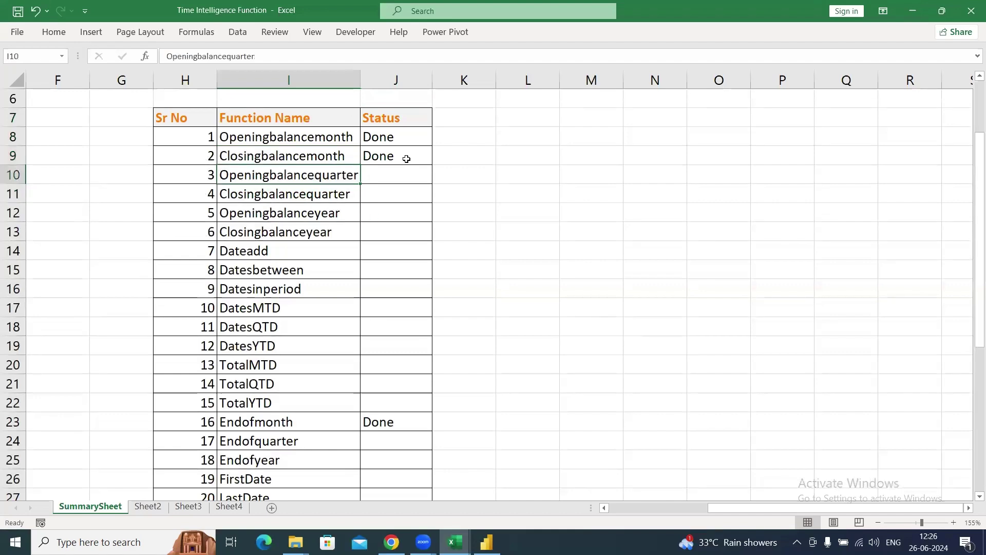
key(alt+Tab)
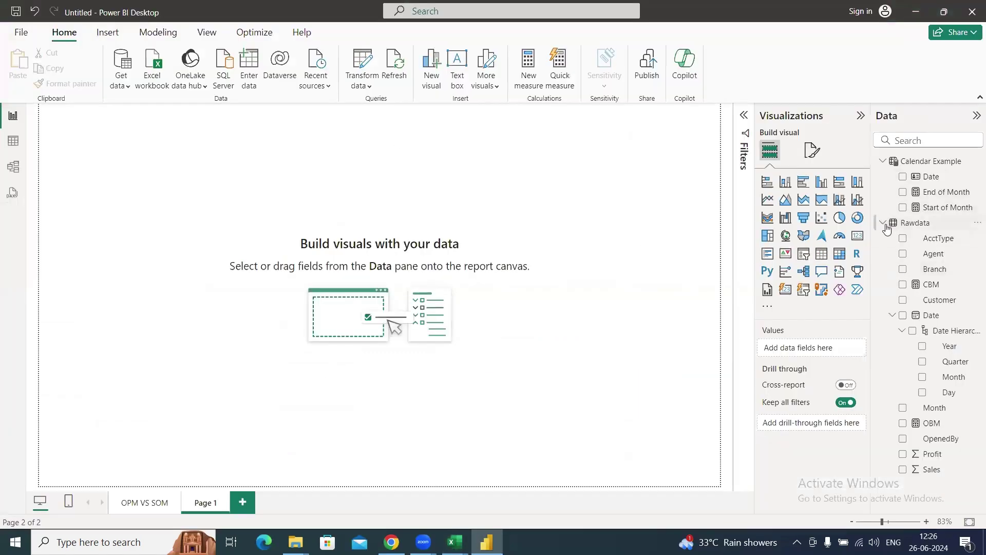
Step: Insert an enlarged table visual showing the Rawdata date hierarchy's Quarter, with its values' font size set to 17
click(821, 254)
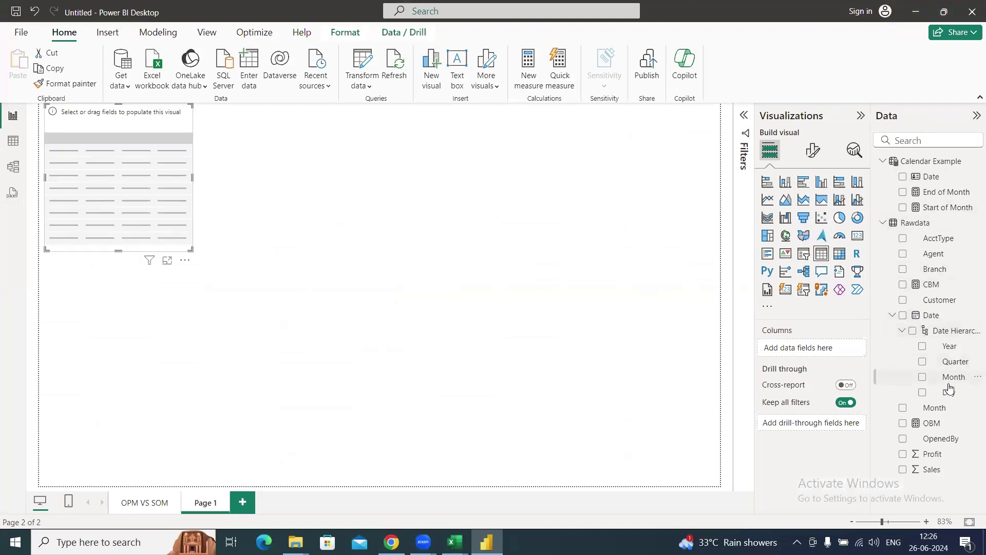
drag(955, 366, 340, 379)
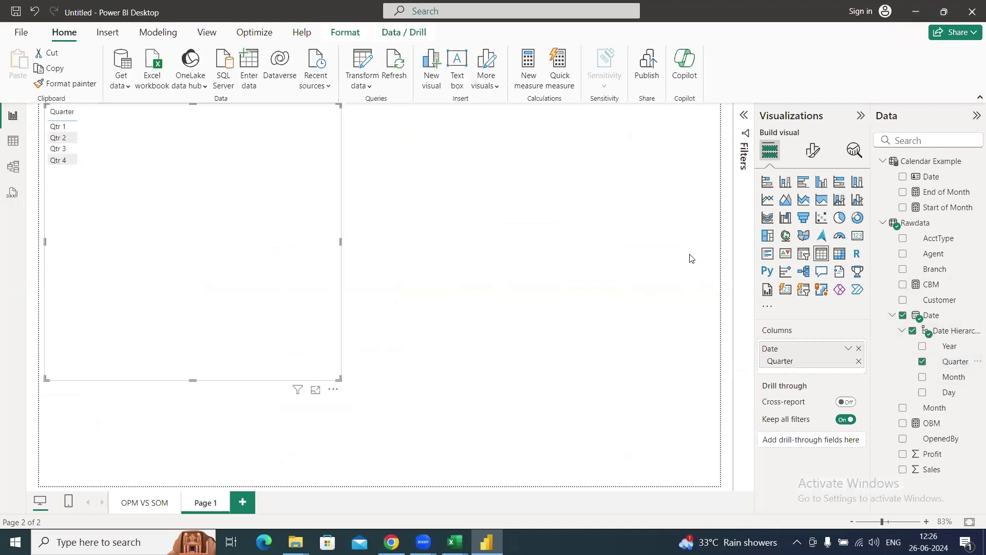
click(812, 150)
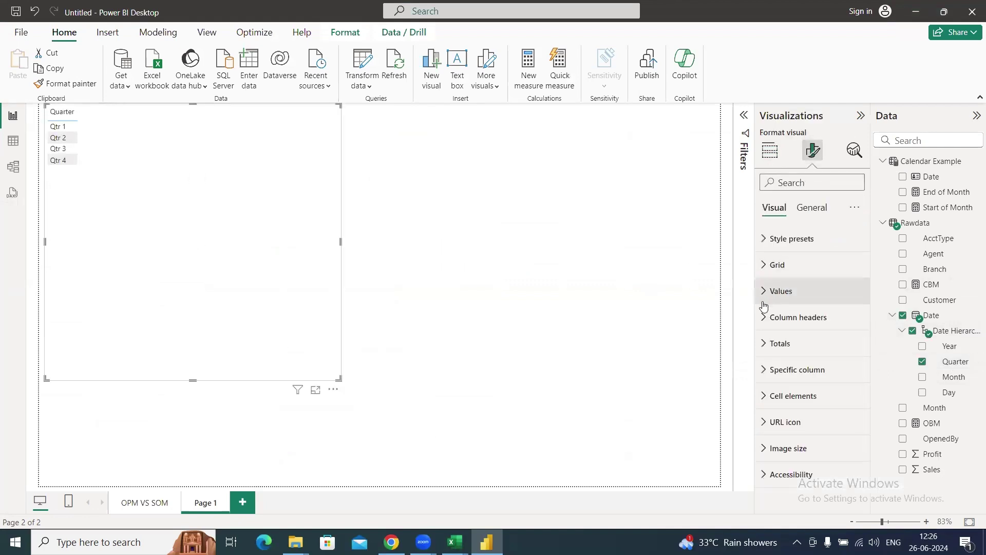
click(764, 297)
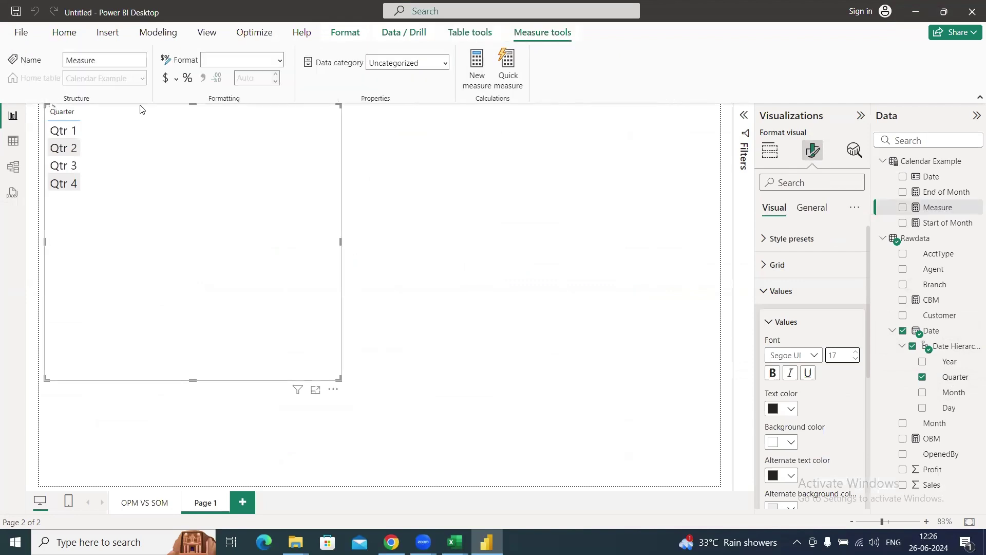
Step: Name the new measure OBQ and begin its formula with the OPENINGBALANCEQUARTER function
key(shift+Left)
key(shift+Left)
key(shift+Left)
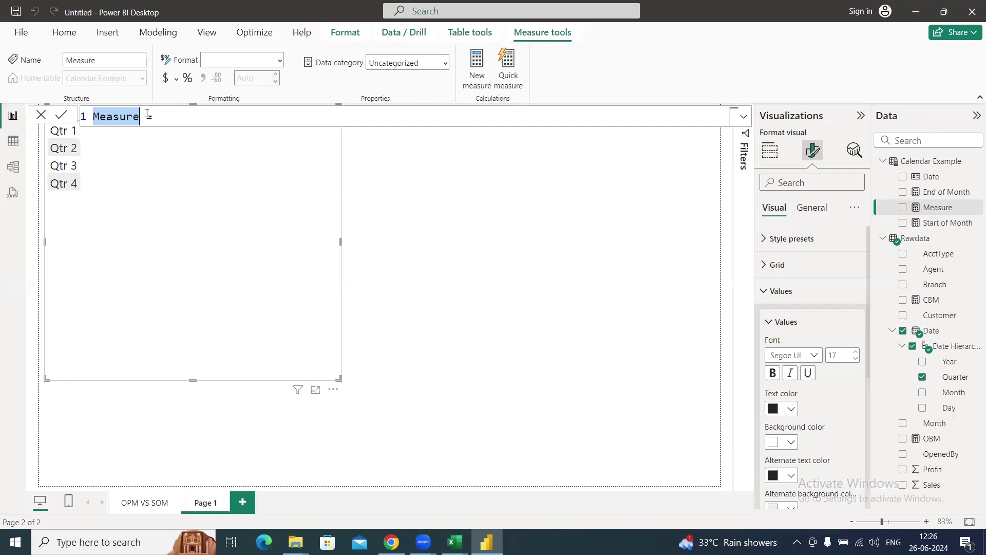
text(OBQ)
key(Right)
key(Right)
key(Right)
text(open)
key(Down)
key(Tab)
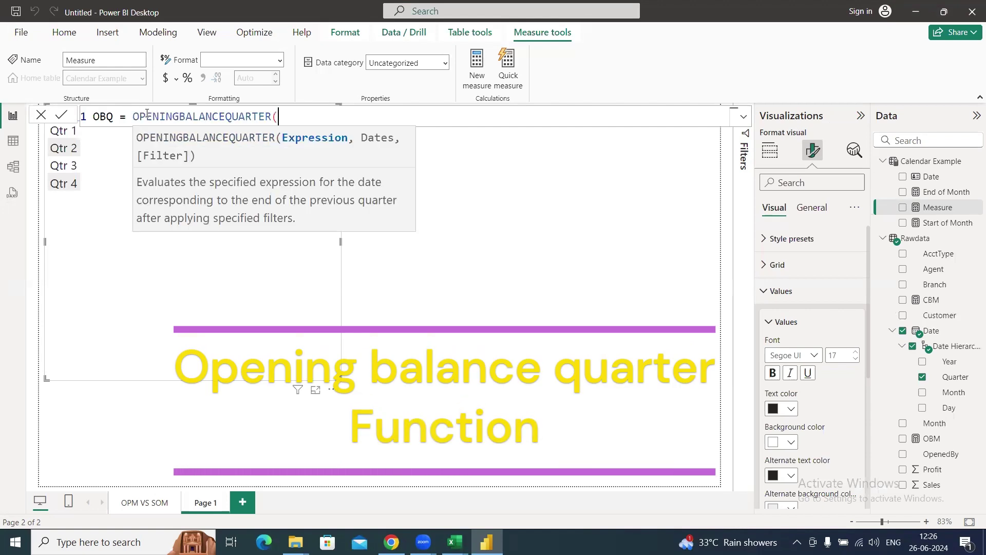
Step: Enter SUM(Rawdata[Sales]) as the expression argument of the OBQ formula
text(sum)
key(Tab)
text(raw)
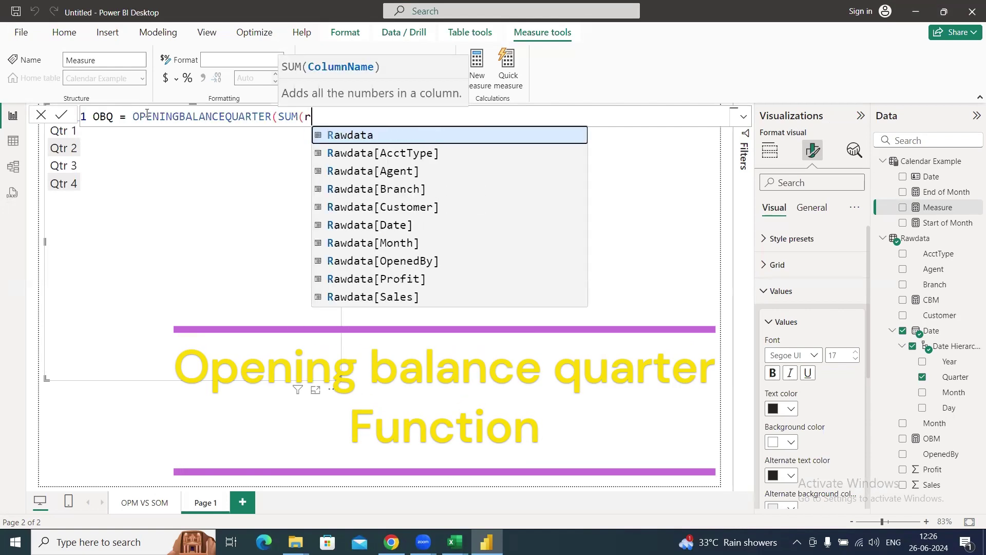
key(Down)
key(Down)
key(Down)
key(Down)
key(Down)
key(Down)
key(Down)
key(Down)
key(Down)
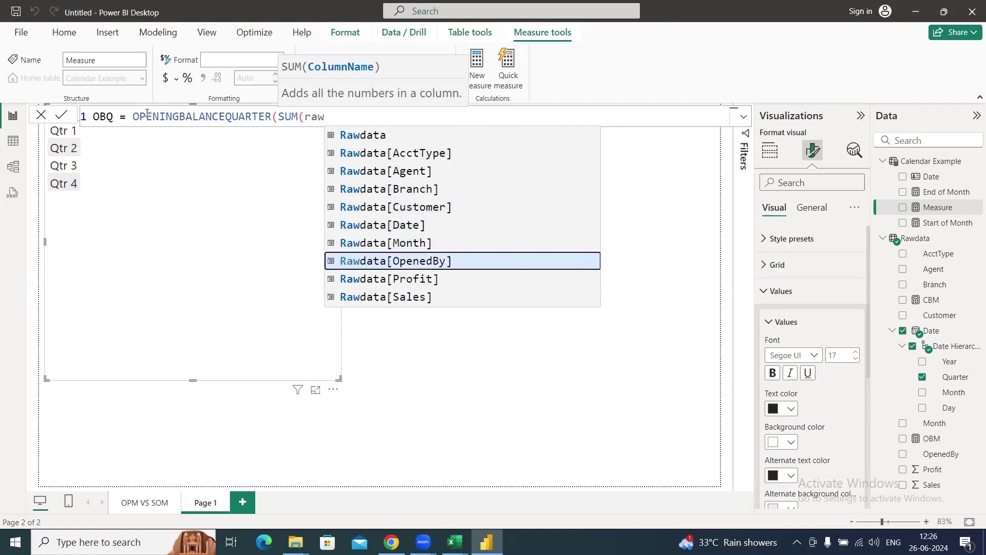
key(Tab)
text(), )
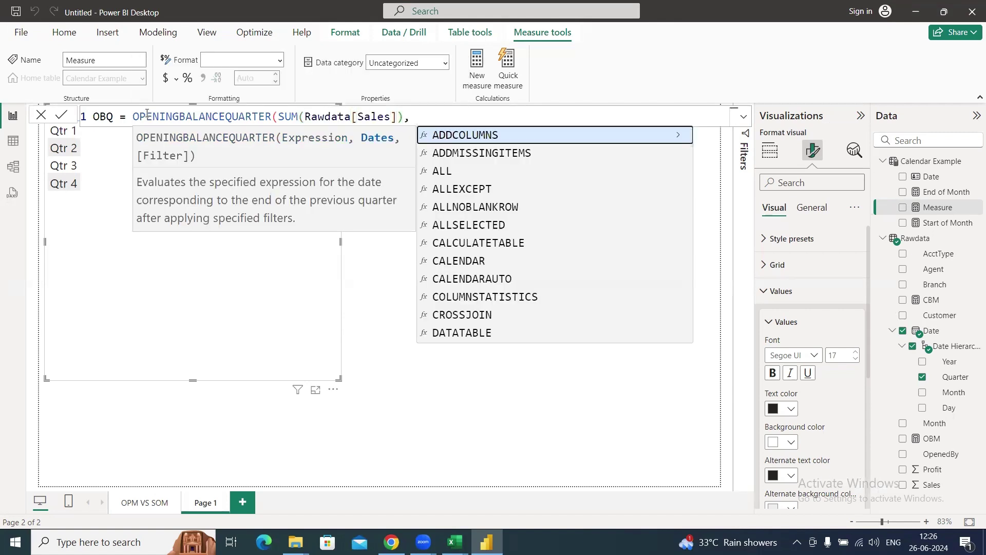
Step: Supply Rawdata[Date] as the dates argument and commit the OBQ measure
text(rawda)
key(Down)
key(Down)
key(Down)
key(Down)
key(Down)
key(Tab)
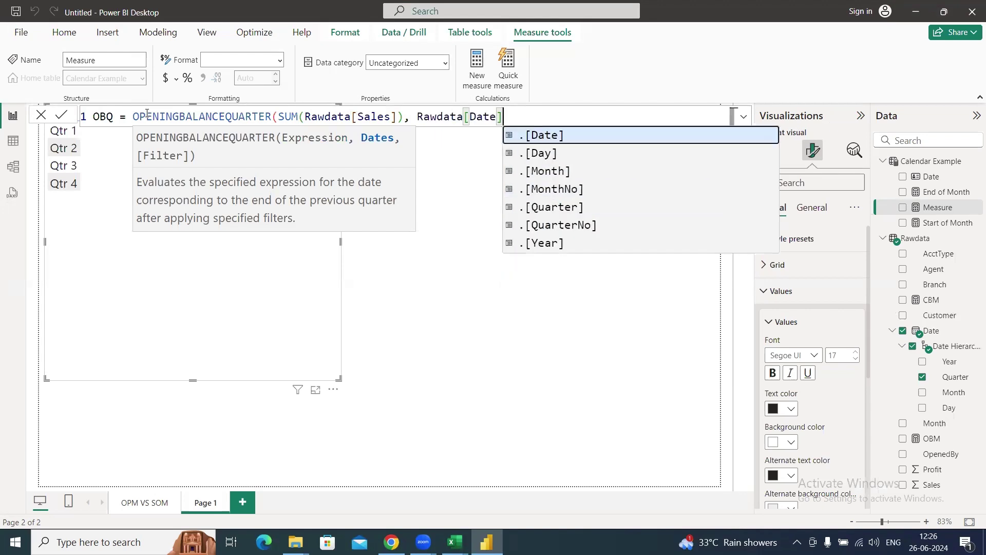
text())
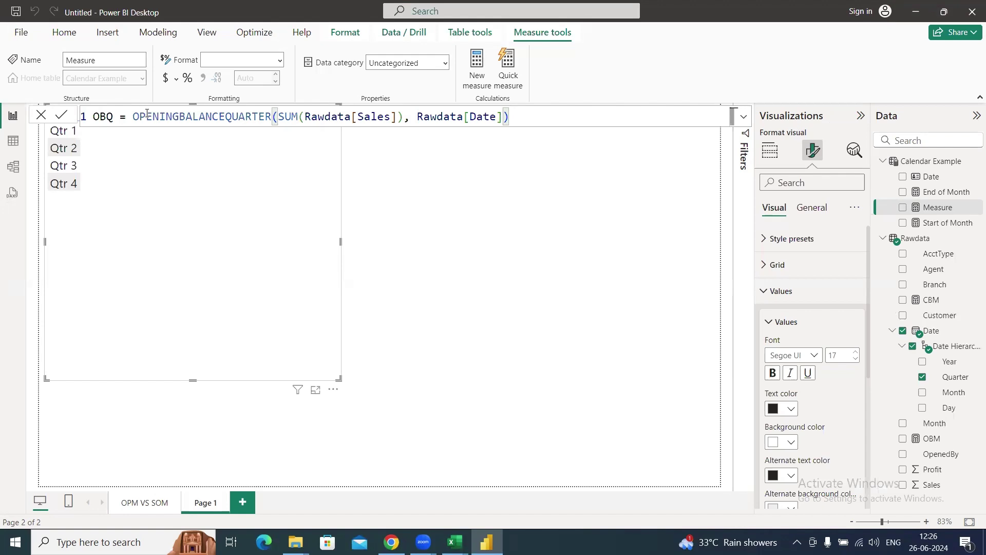
key(Return)
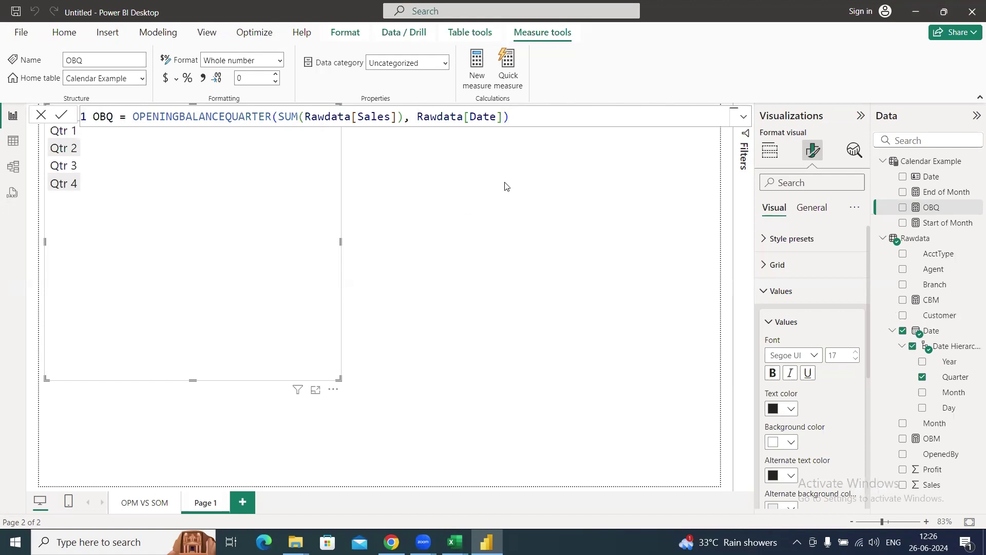
Step: Copy the whole OBQ formula into another new measure in the Calendar Example table
drag(510, 117, 91, 119)
key(ctrl+c)
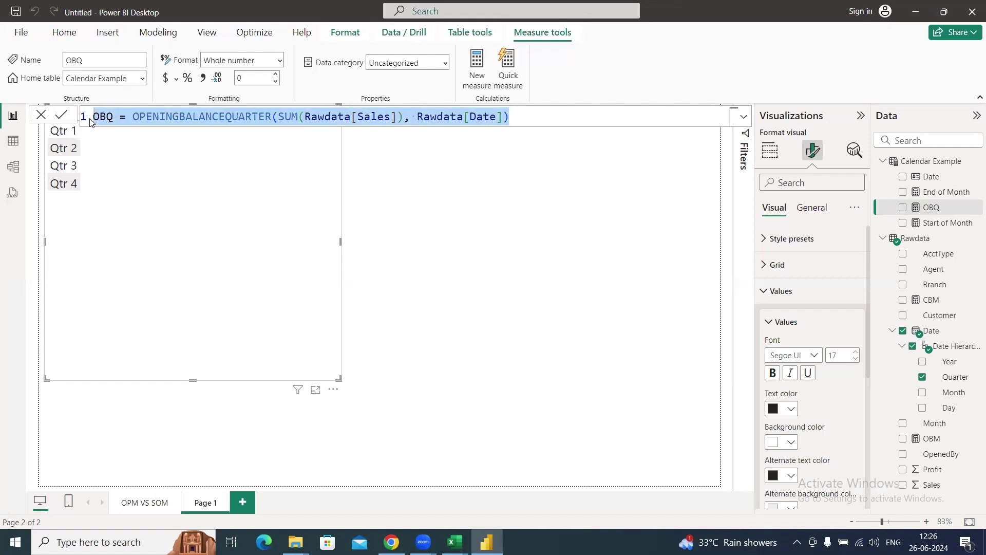
click(479, 78)
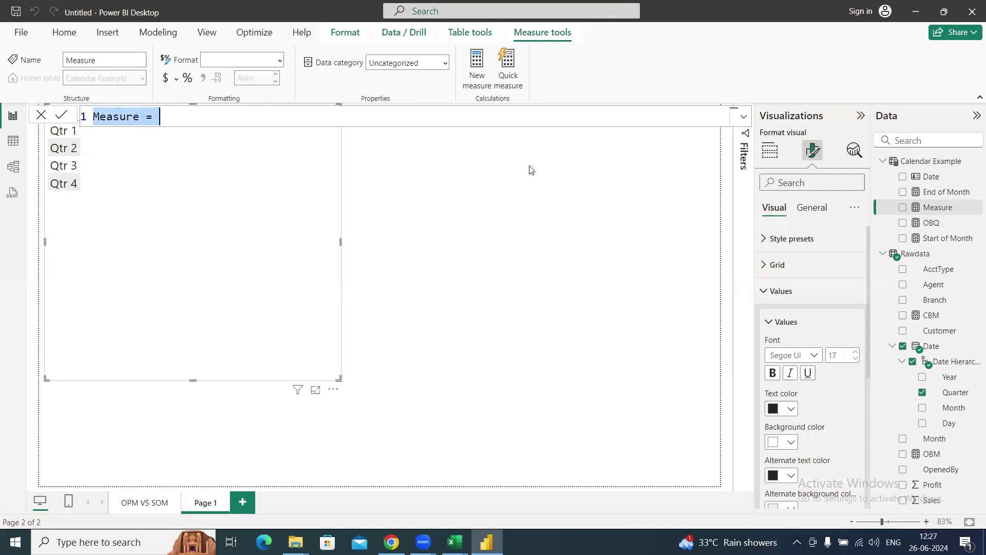
key(ctrl+v)
Step: Replace OPENINGBALANCEQUARTER with CLOSINGBALANCEQUARTER in the copied formula
key(Left)
key(Left)
key(Left)
key(Left)
key(Left)
key(Left)
key(Left)
key(Left)
key(Left)
key(Left)
key(Left)
key(Left)
key(Left)
key(Left)
key(Left)
key(Left)
key(Left)
key(Left)
key(Left)
key(Left)
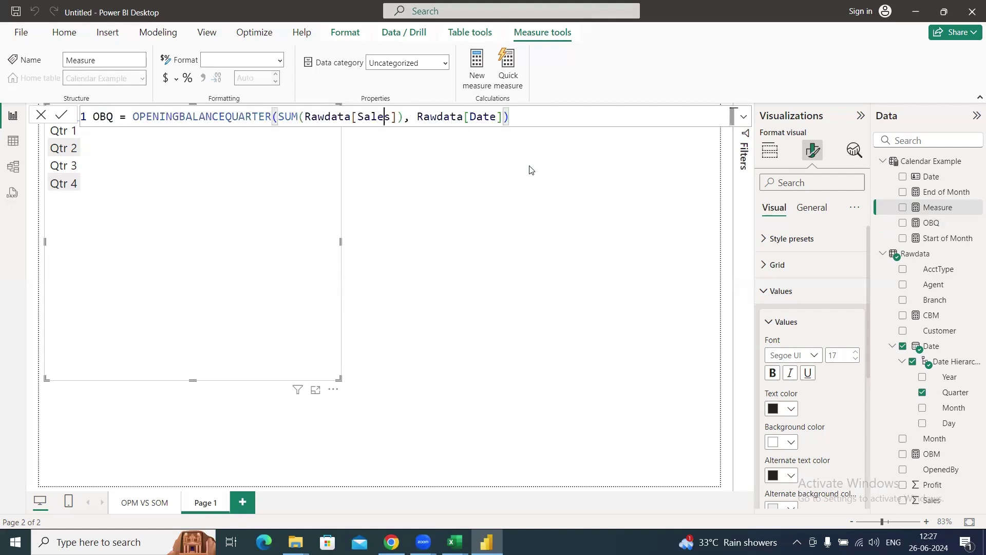
key(ctrl+shift+Left)
key(ctrl+shift+Left)
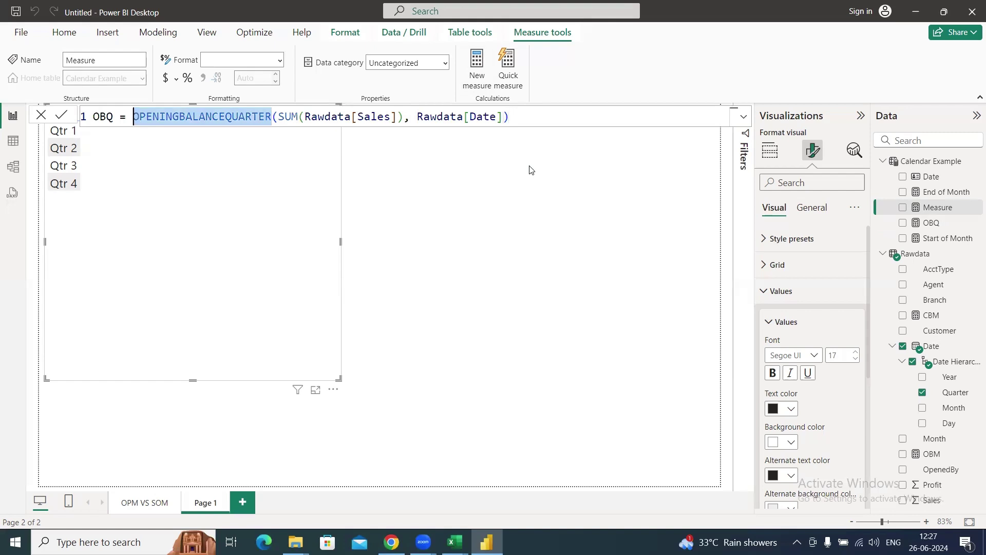
text(Closi)
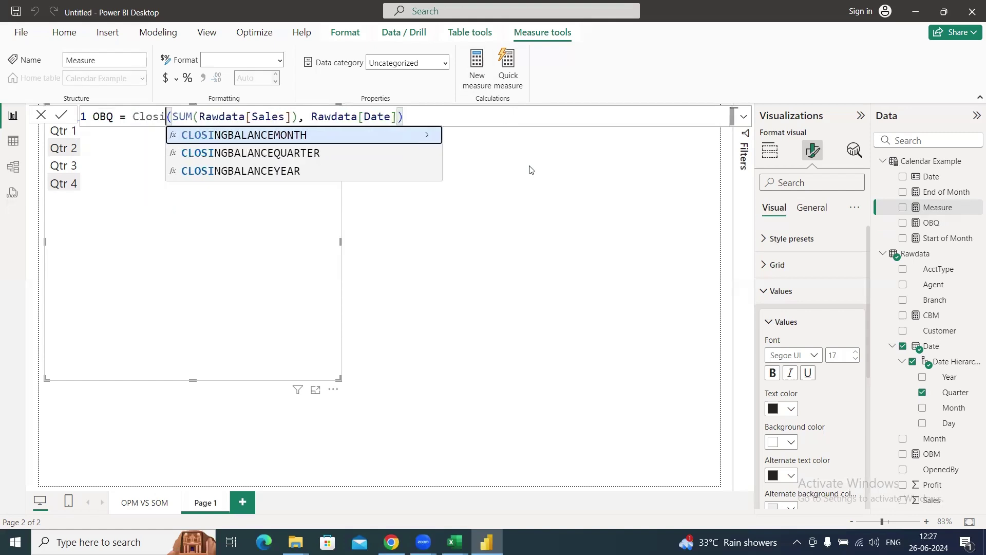
key(Down)
key(Tab)
Step: Change the copied measure's name to CBQ and commit it
key(Left)
key(Left)
key(Left)
key(Left)
key(Left)
key(Left)
key(Left)
key(Left)
key(Left)
key(Left)
key(Left)
key(Left)
key(Left)
key(Left)
key(Left)
key(Left)
key(Left)
key(Left)
key(Left)
key(Left)
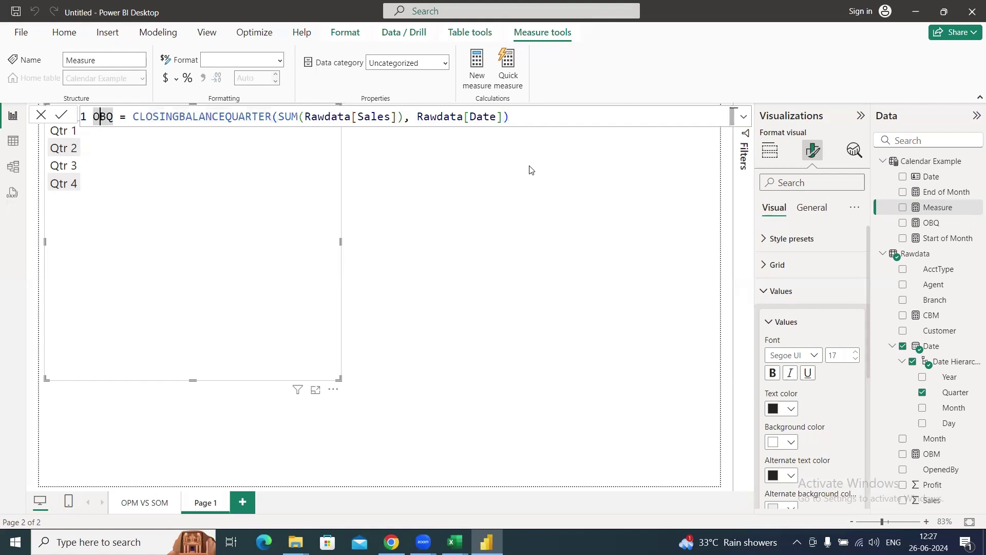
key(BackSpace)
text(C)
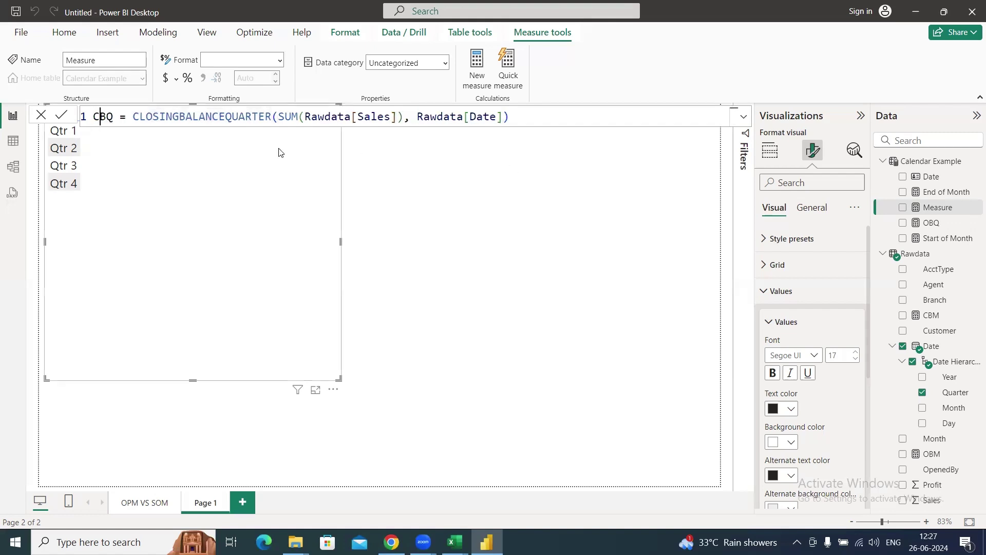
click(61, 116)
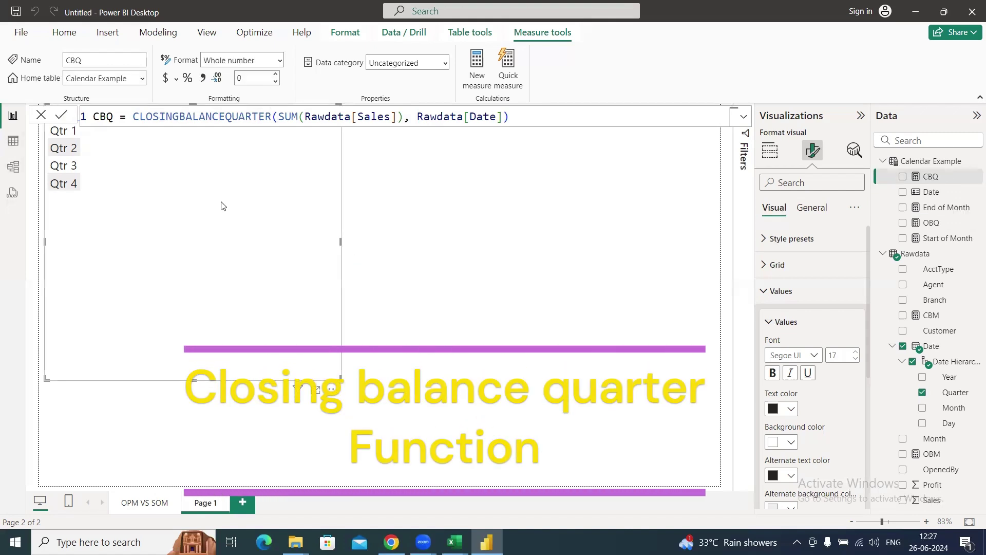
Step: Add the OBQ and CBQ measures to the quarter table and move the table away from the page's upper-left corner
click(769, 150)
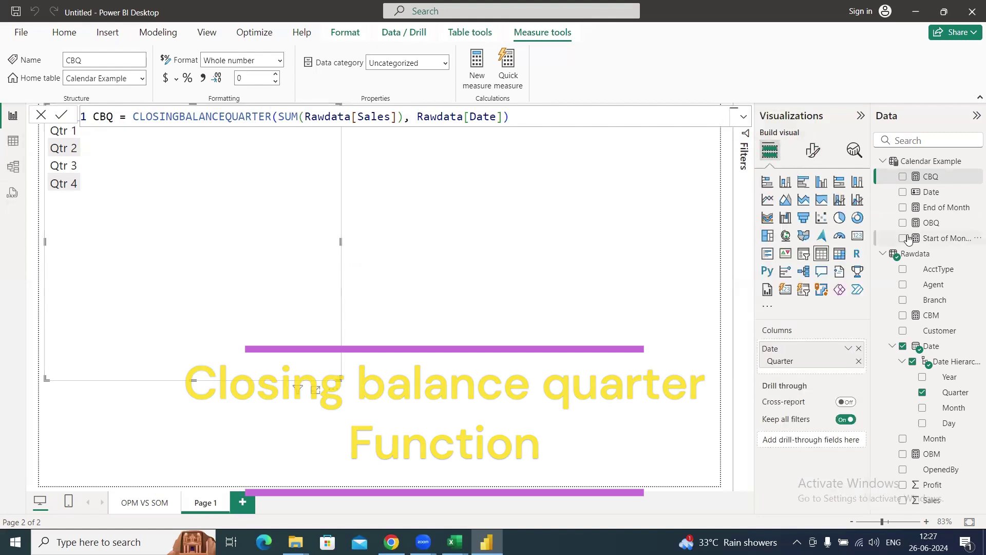
drag(932, 225, 831, 374)
drag(827, 373, 826, 373)
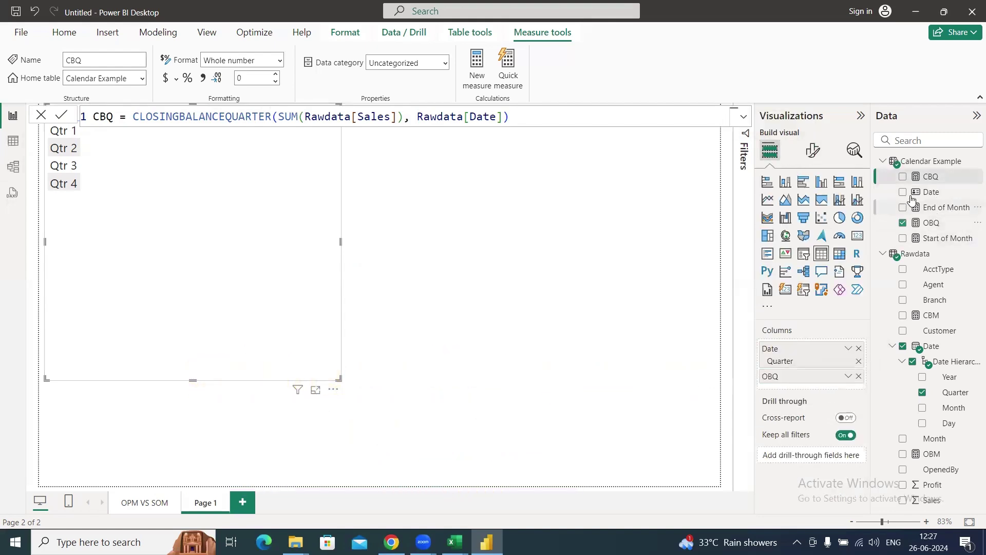
drag(931, 177, 823, 386)
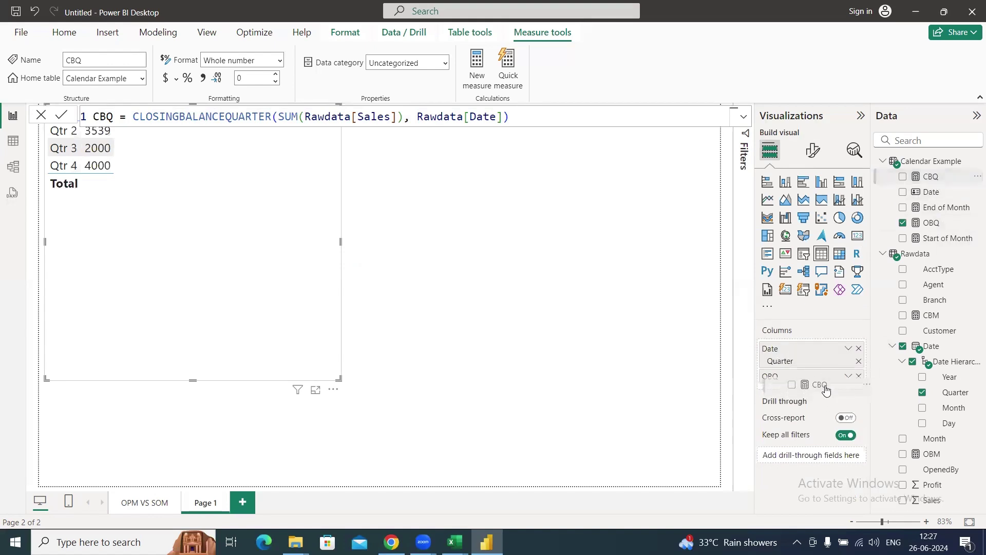
drag(253, 299, 418, 356)
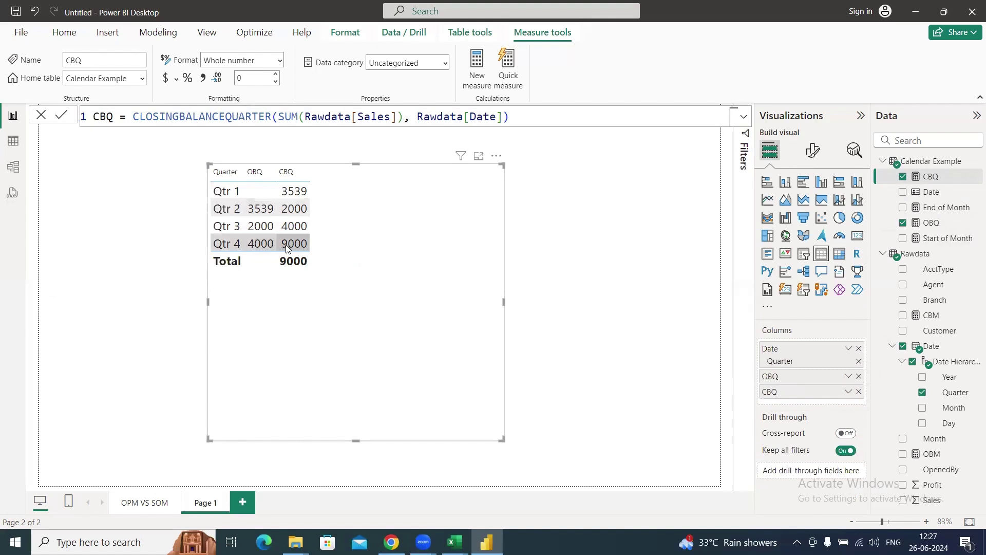
drag(375, 288, 293, 290)
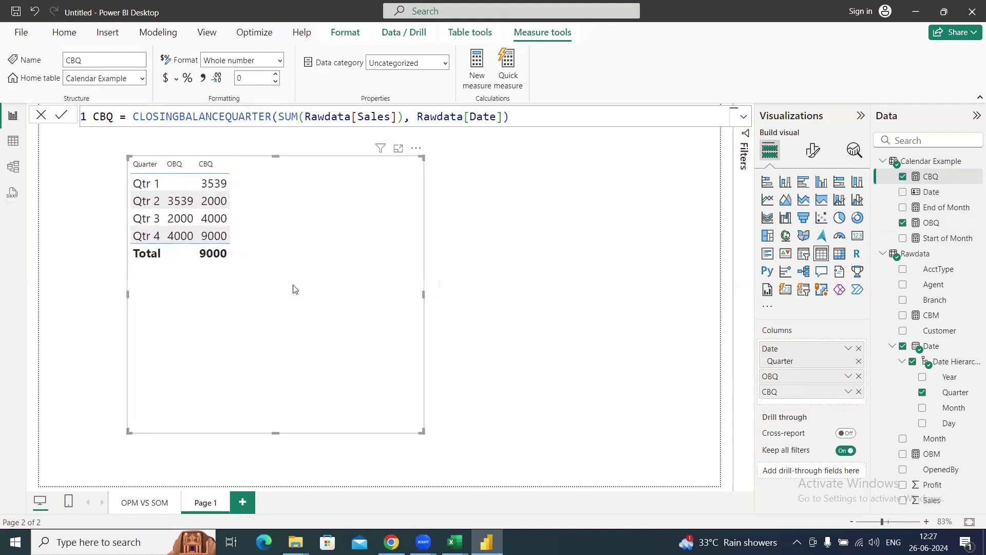
Step: Add a filter argument to the CBQ formula limiting Rawdata[Agent] to one agent's full name, and commit it
click(571, 113)
key(BackSpace)
text(, )
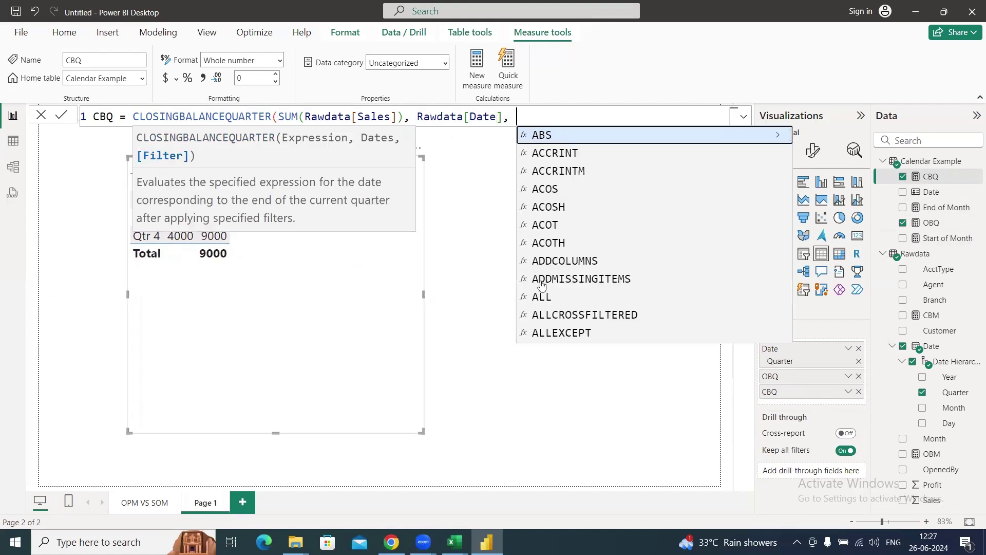
text(agent)
key(Tab)
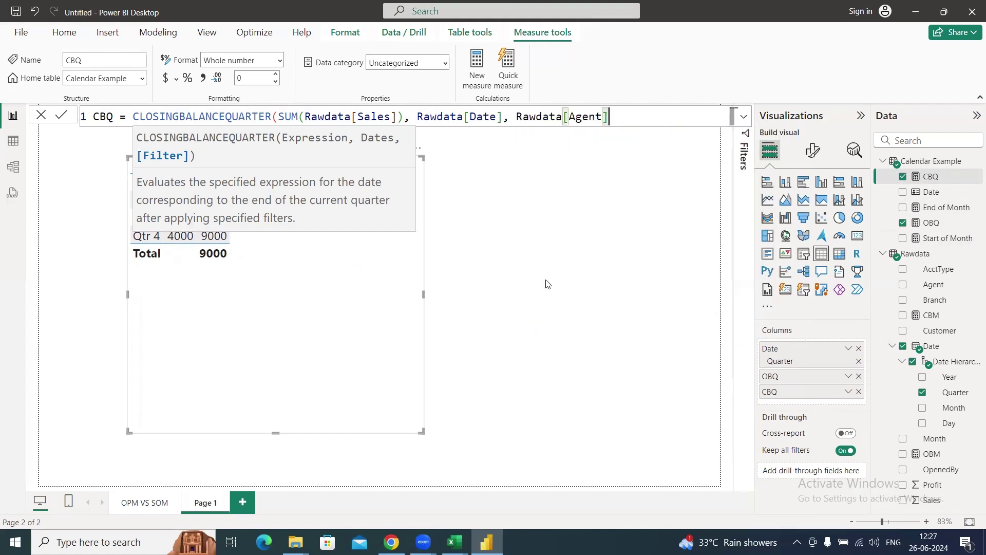
text(="Ash)
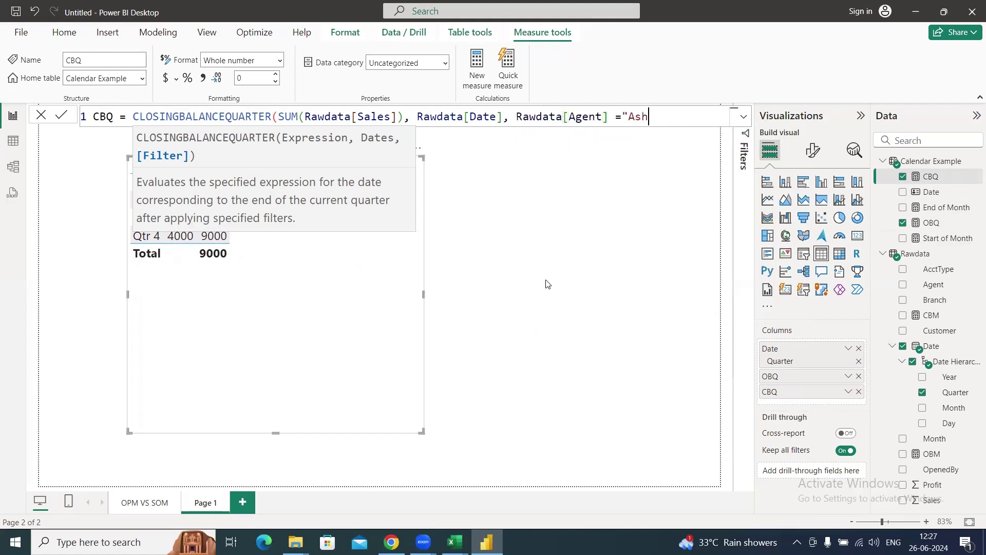
text(ok kumar"))
key(Return)
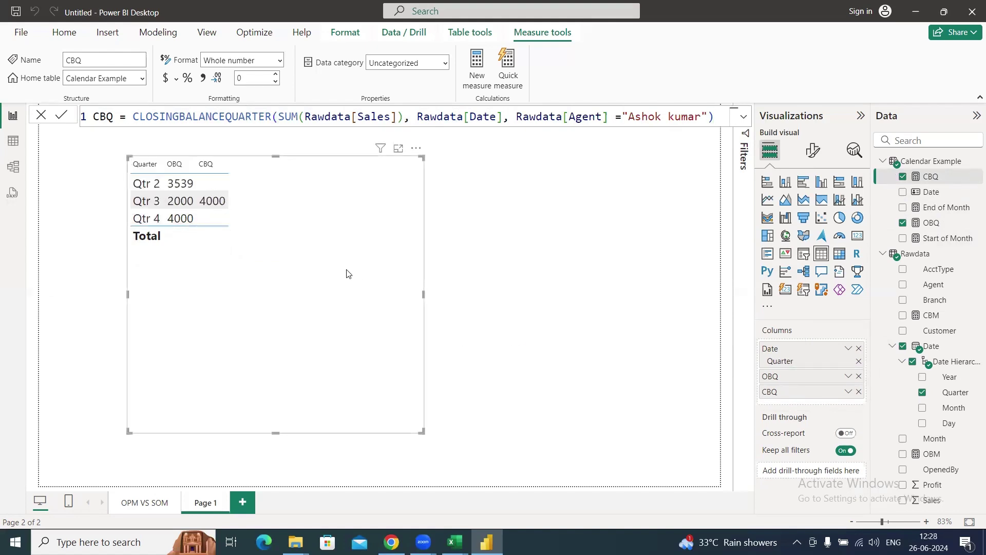